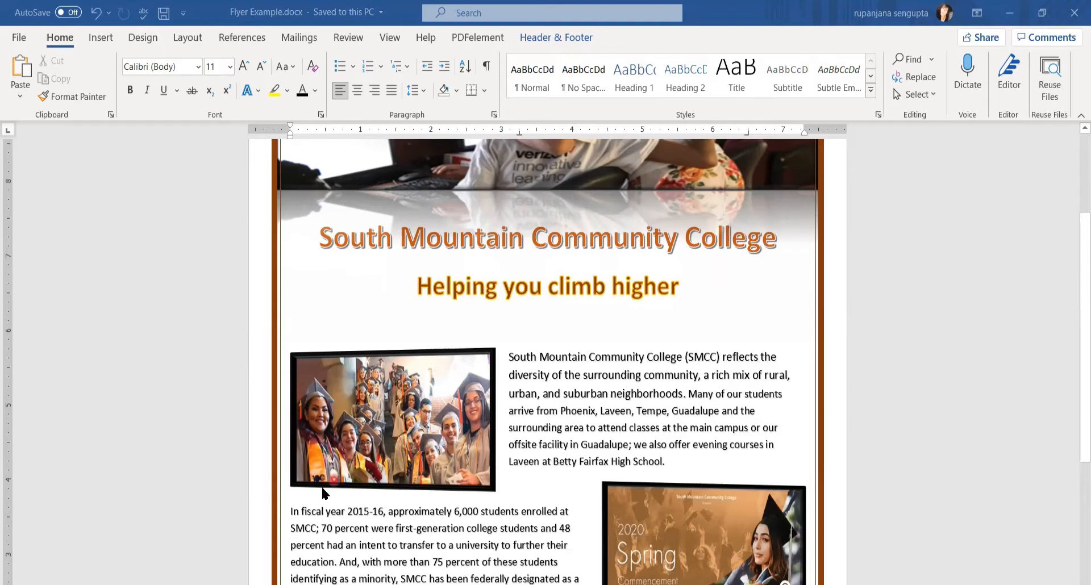
# Create a new blank document from File > New.
pyautogui.scroll(-5, 323, 492)
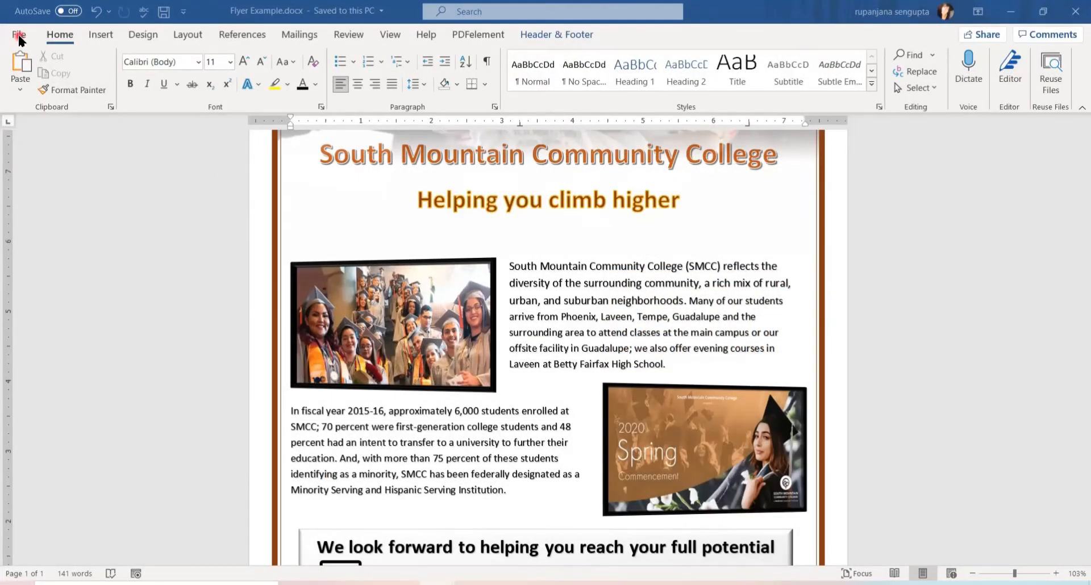
pyautogui.click(19, 37)
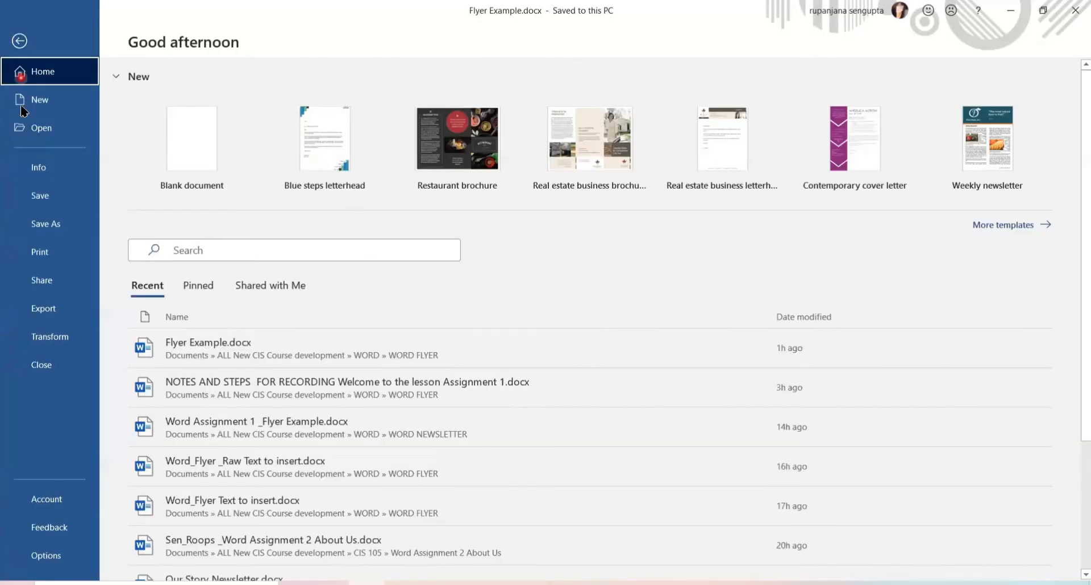
pyautogui.click(32, 101)
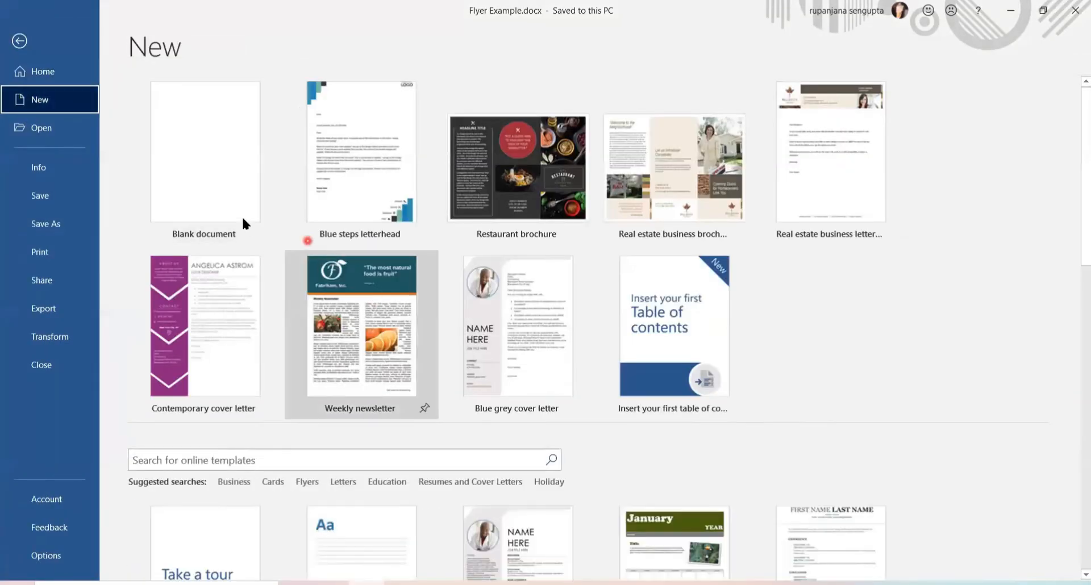
pyautogui.click(205, 166)
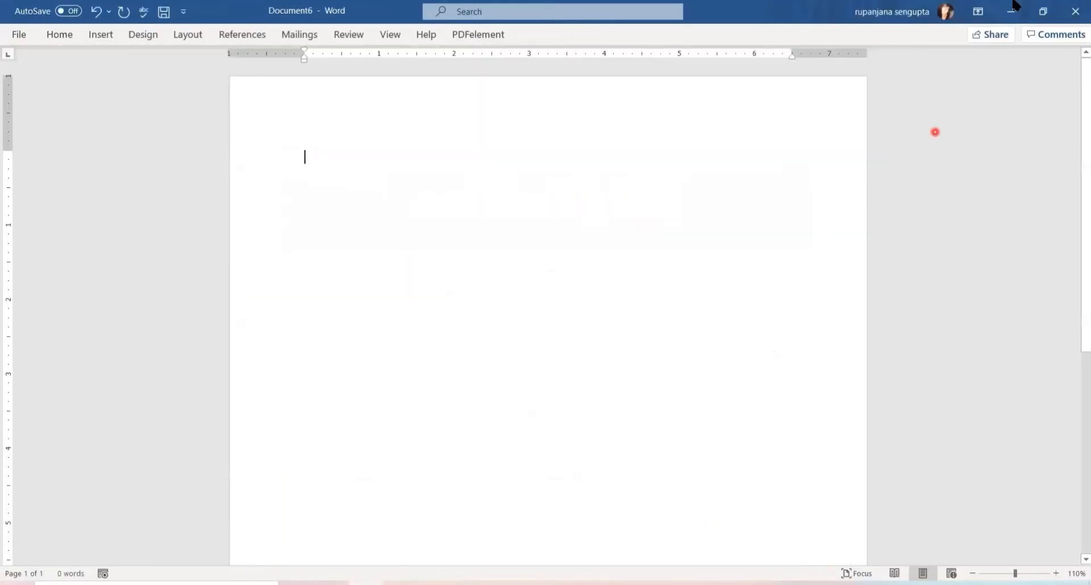
# Set the ribbon display to Show Tabs and Commands so it stays visible.
pyautogui.click(975, 12)
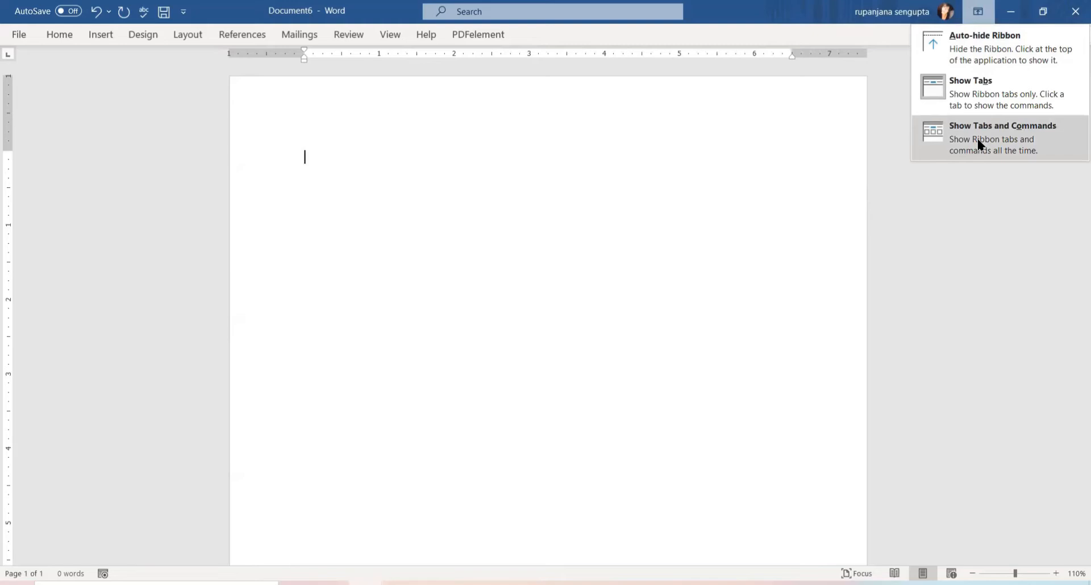
pyautogui.click(977, 138)
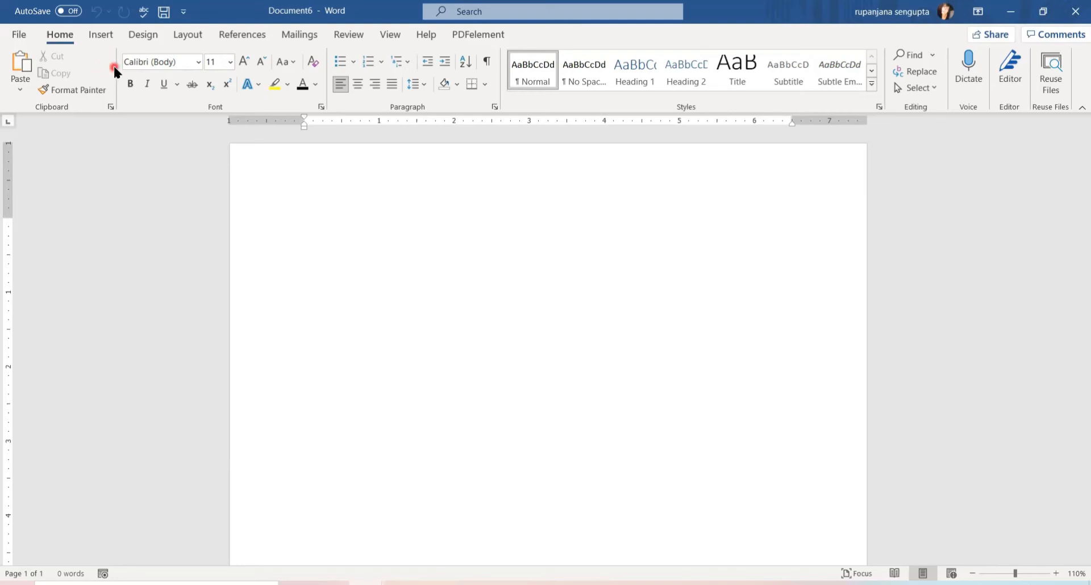
pyautogui.click(102, 36)
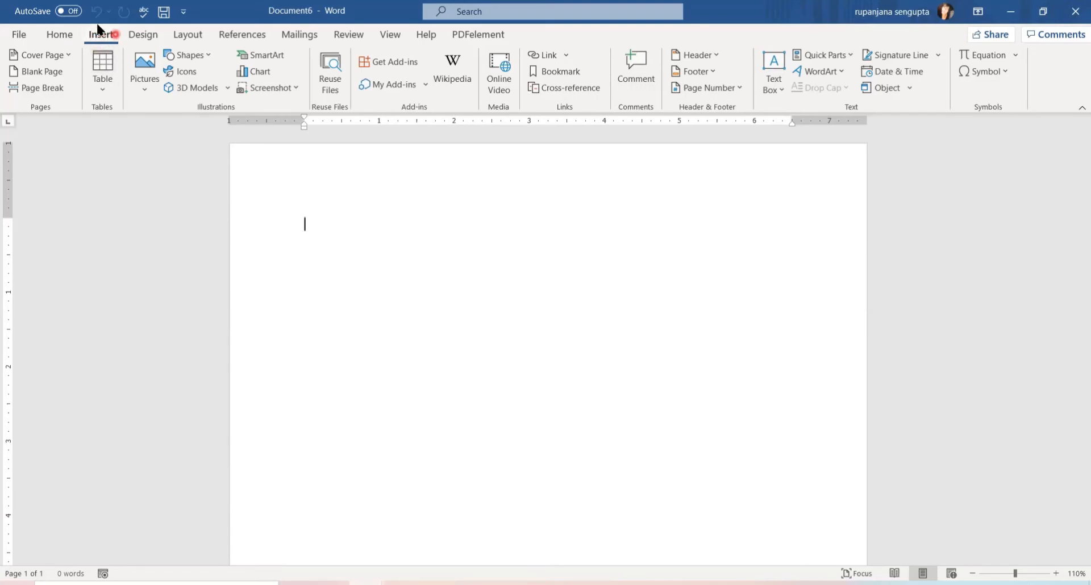
pyautogui.click(59, 36)
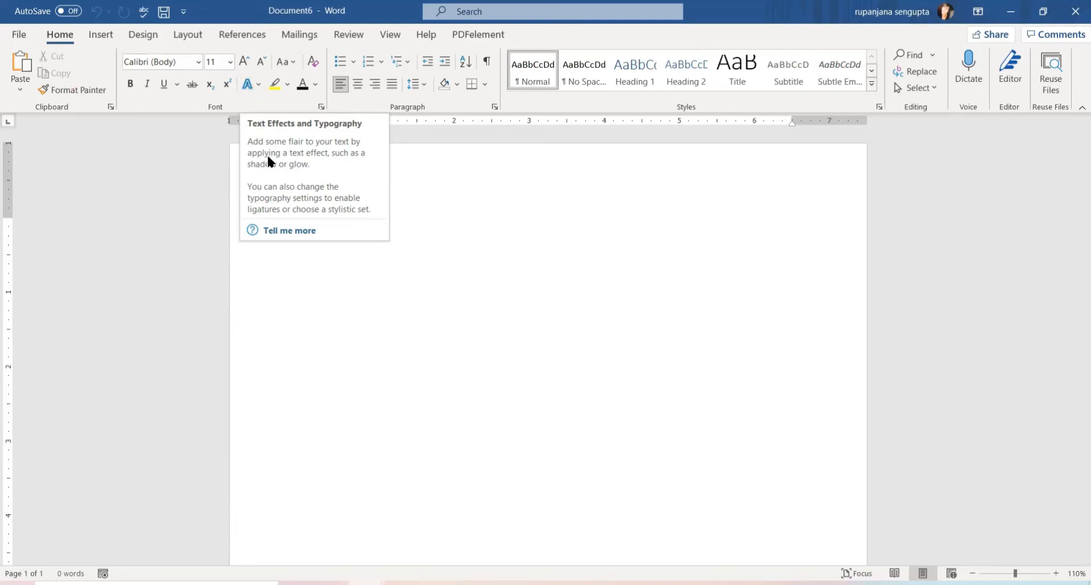
pyautogui.click(321, 108)
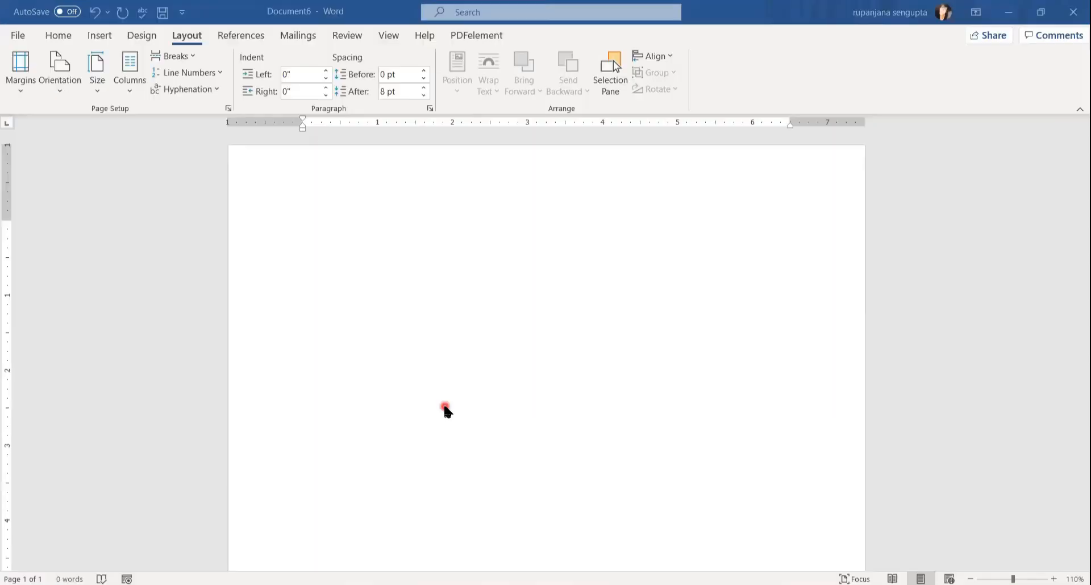
pyautogui.click(18, 36)
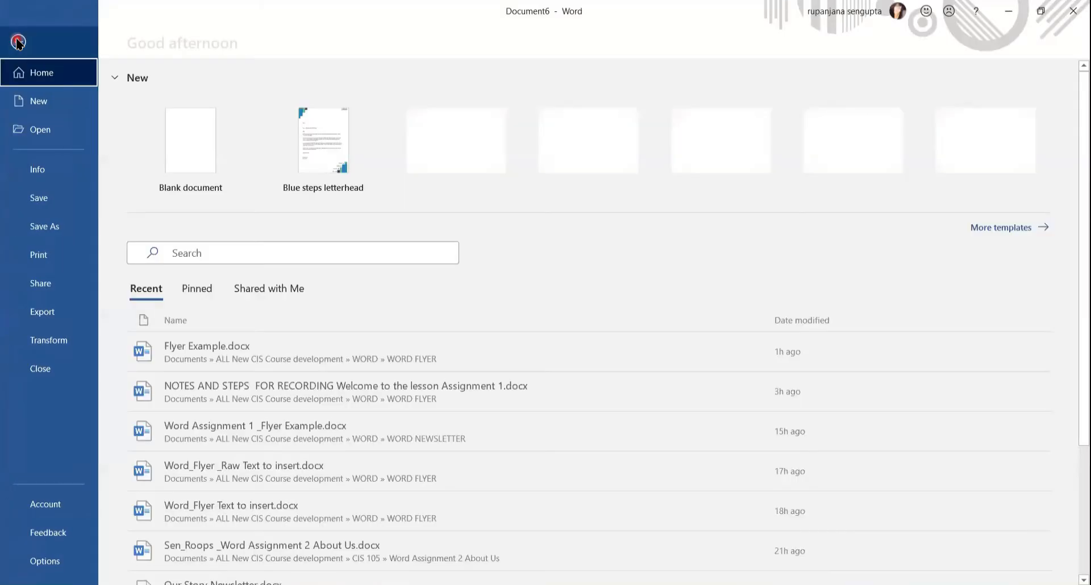
# Save the document in CIS 105 > WORD ASSIGNMENTS > Word Assignment 1 Flyer as the student's name plus '_Word Assignment 1_flyer'.
pyautogui.click(45, 227)
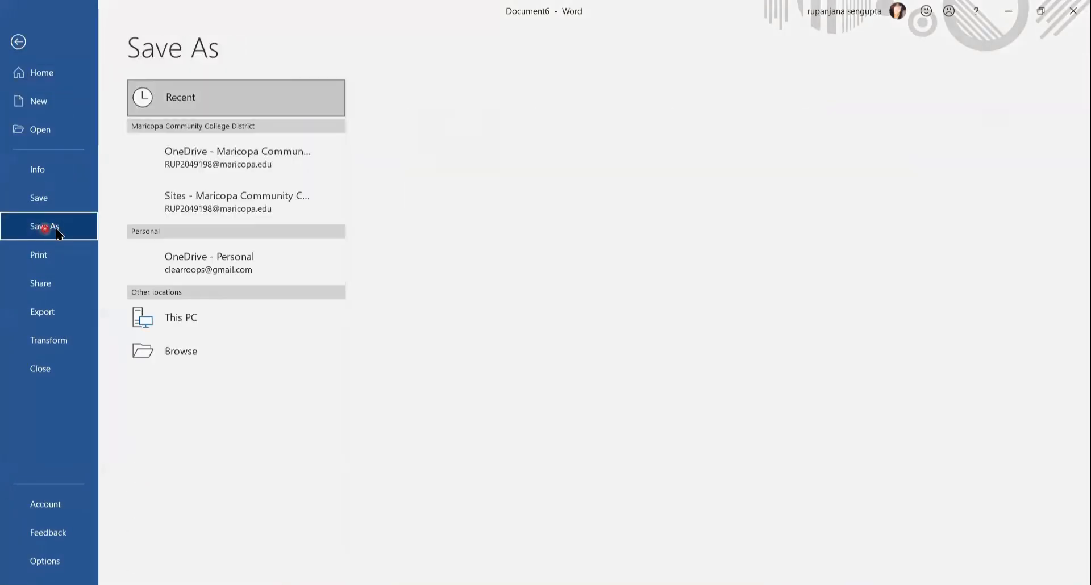
pyautogui.click(217, 314)
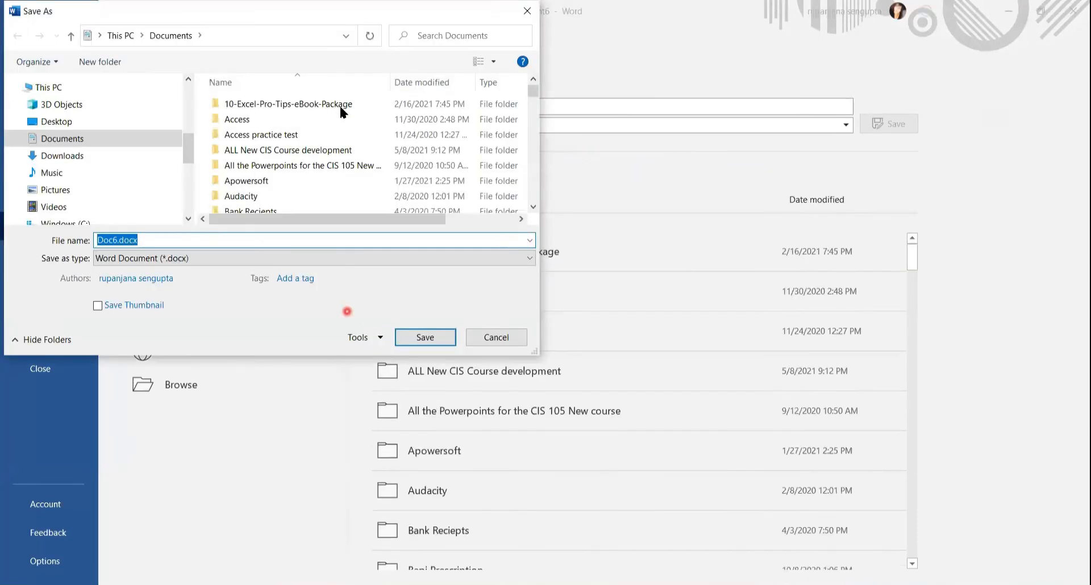
pyautogui.doubleClick(330, 151)
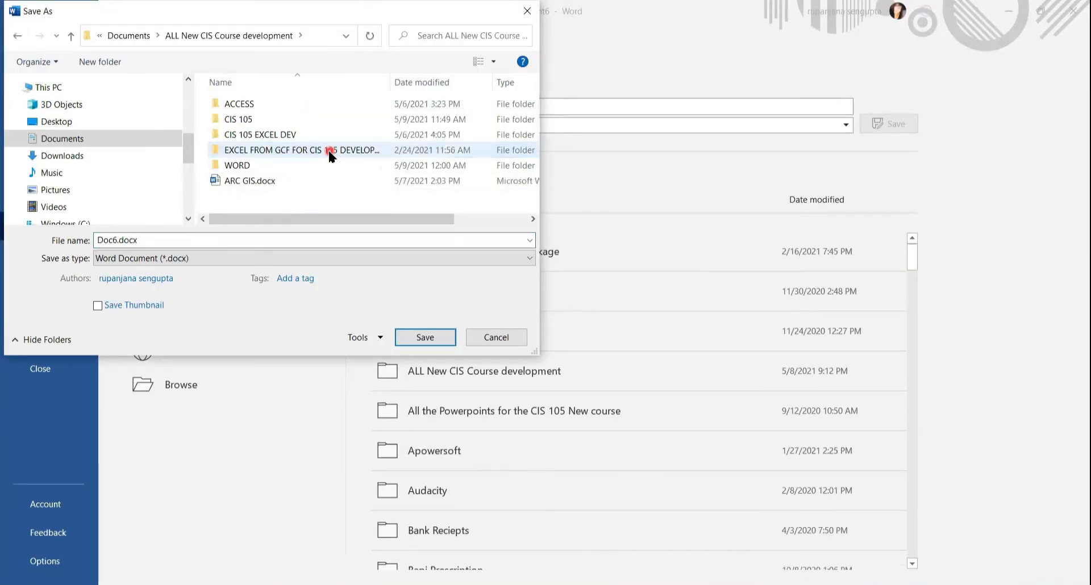
pyautogui.doubleClick(273, 119)
pyautogui.doubleClick(306, 104)
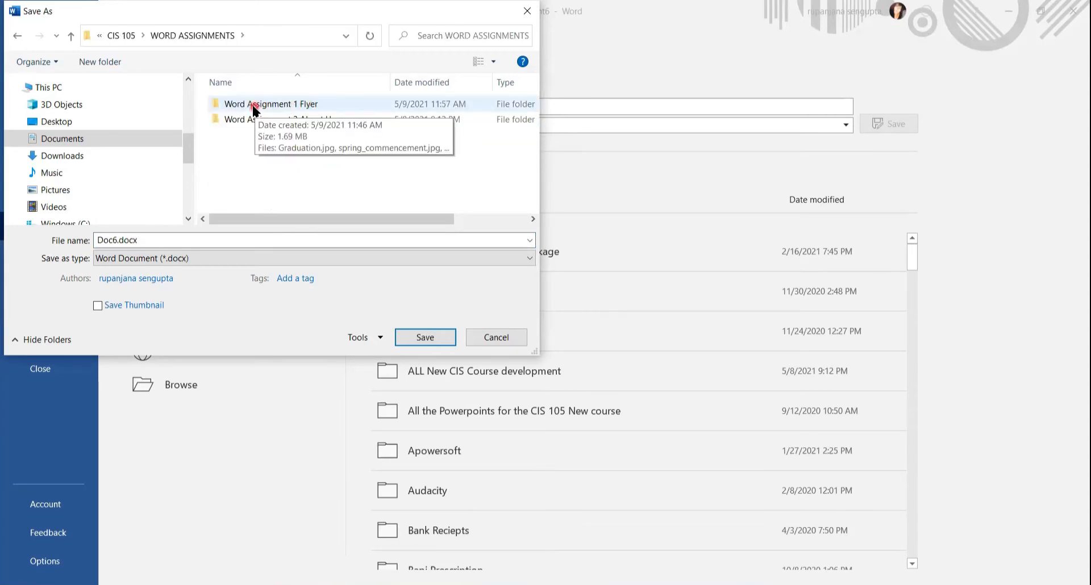
pyautogui.doubleClick(263, 108)
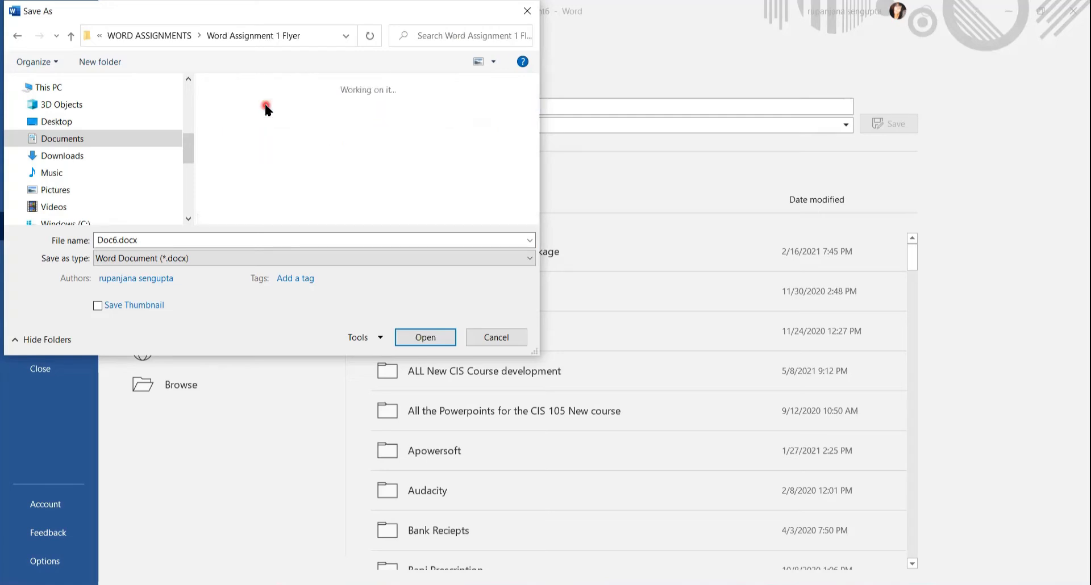
pyautogui.doubleClick(188, 238)
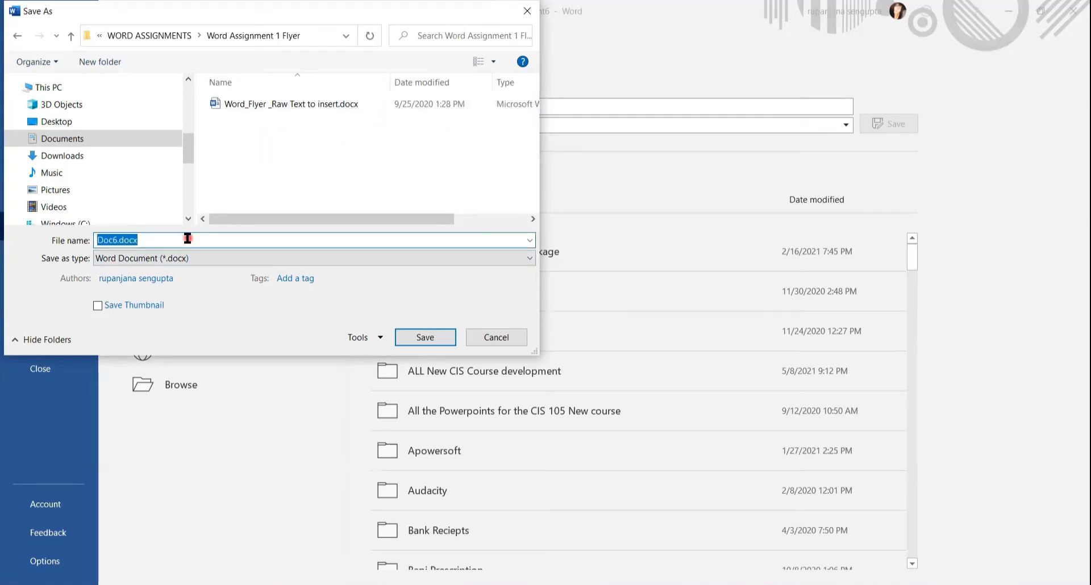
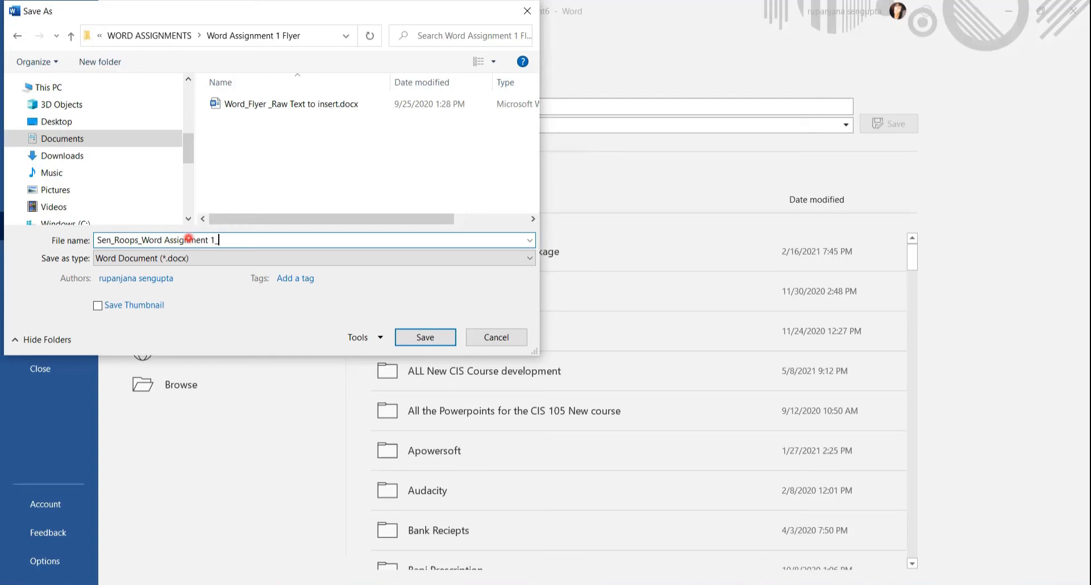
pyautogui.write('_flyer')
pyautogui.click(431, 340)
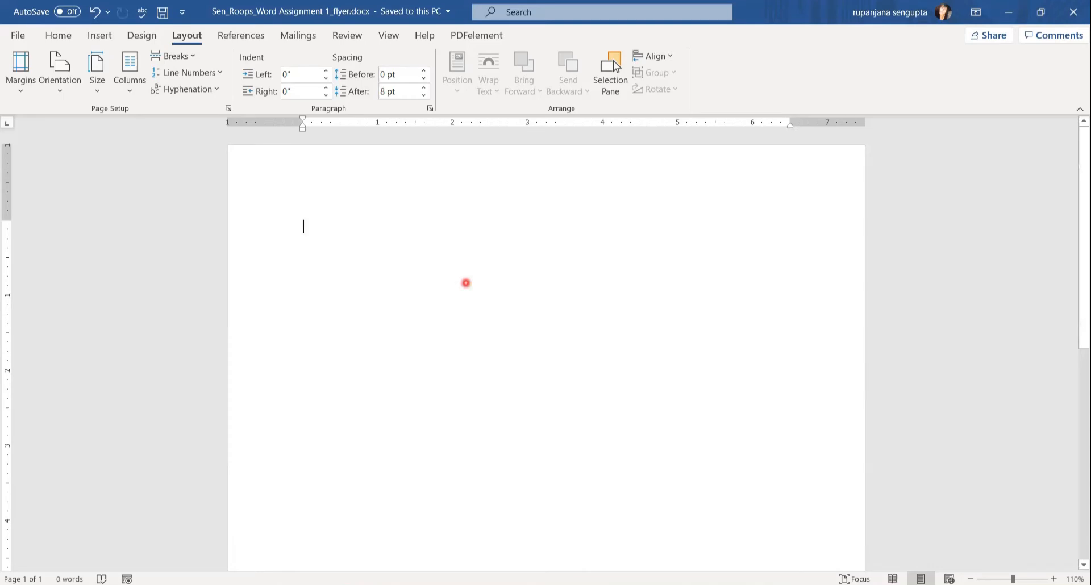
pyautogui.click(59, 37)
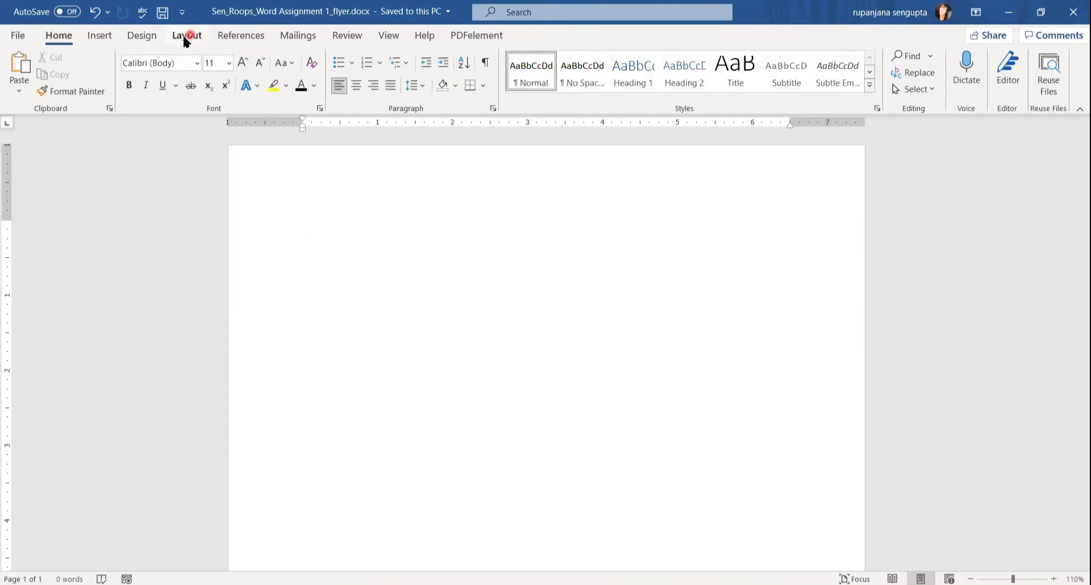
# Use Custom Margins to set top, bottom, left and right margins all to 0.6 inches.
pyautogui.click(183, 38)
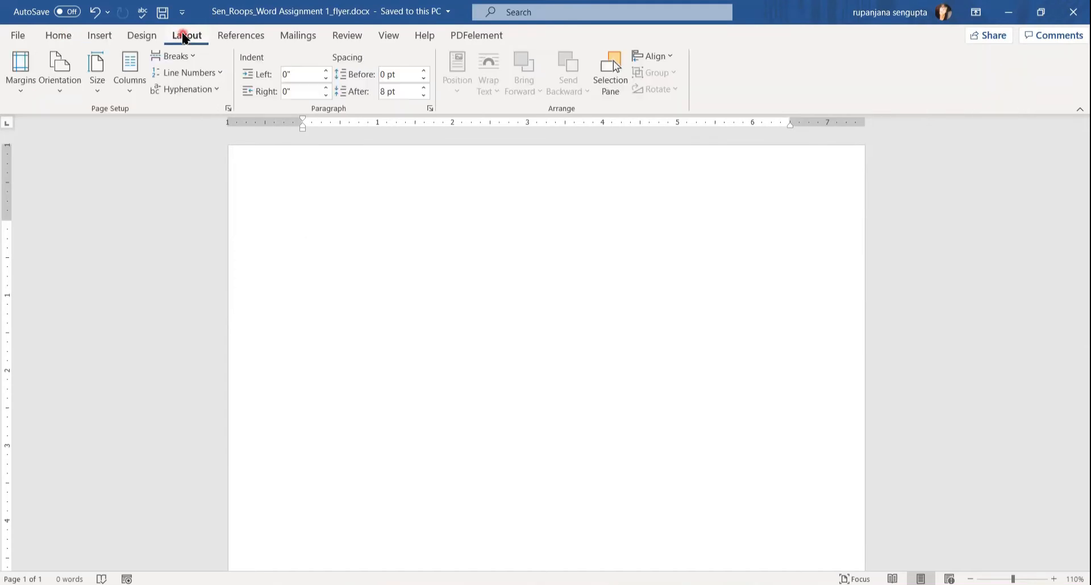
pyautogui.click(20, 86)
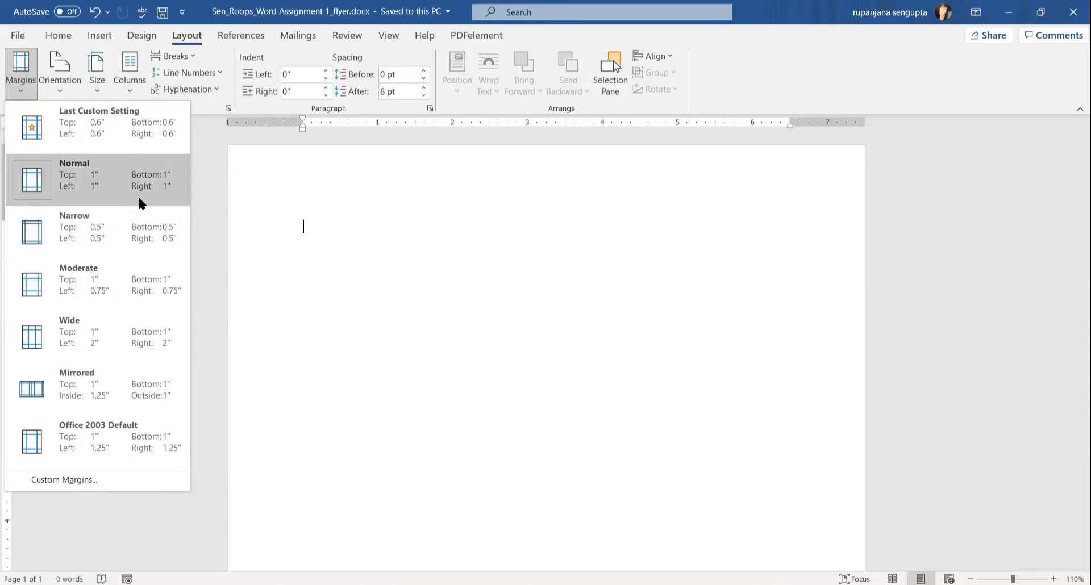
pyautogui.click(83, 484)
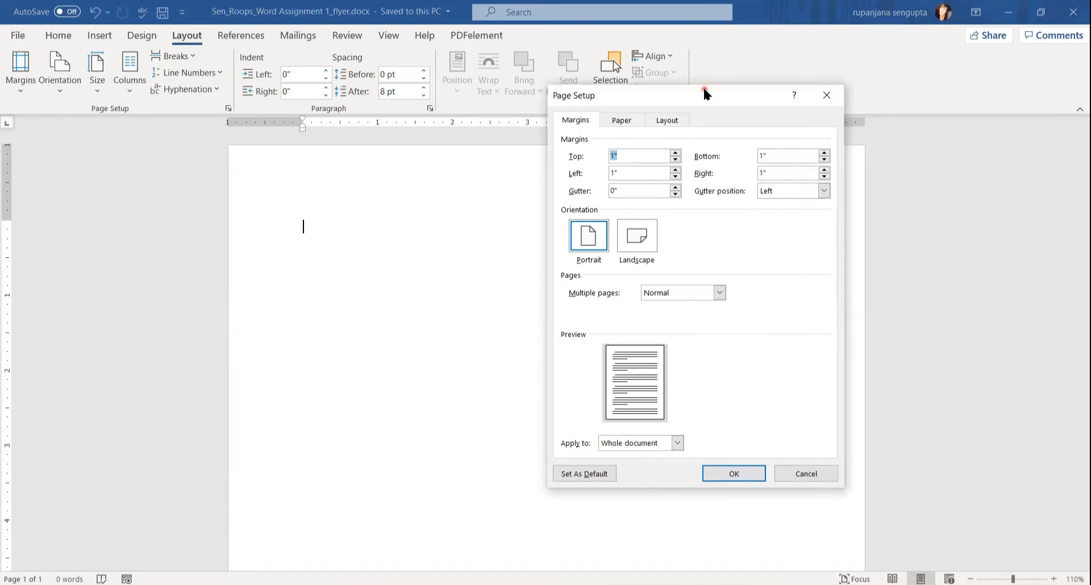
pyautogui.moveTo(703, 89); pyautogui.dragTo(457, 95)
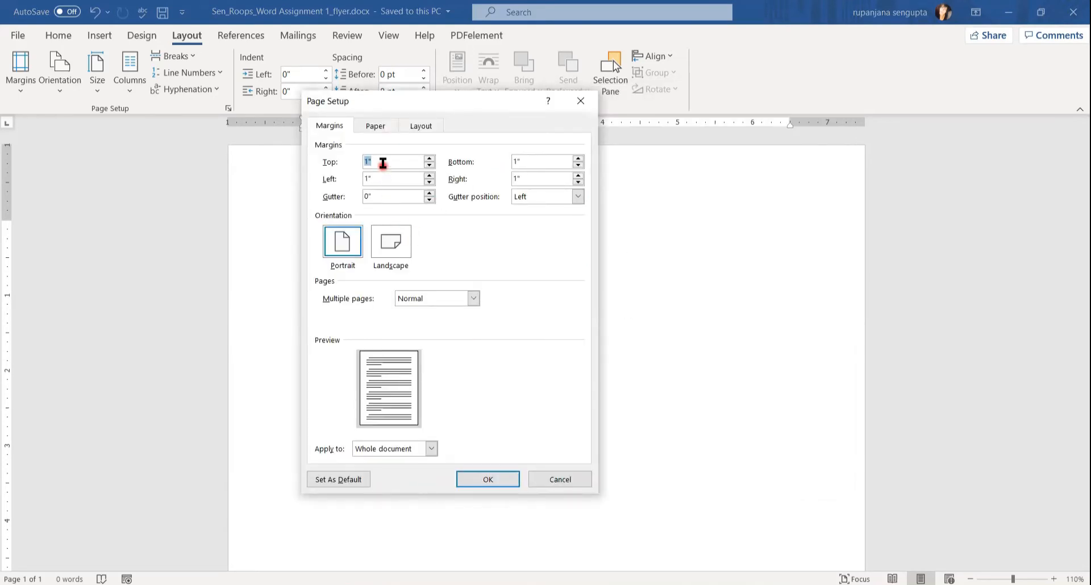
pyautogui.write('0')
pyautogui.press('Tab')
pyautogui.write('0.6')
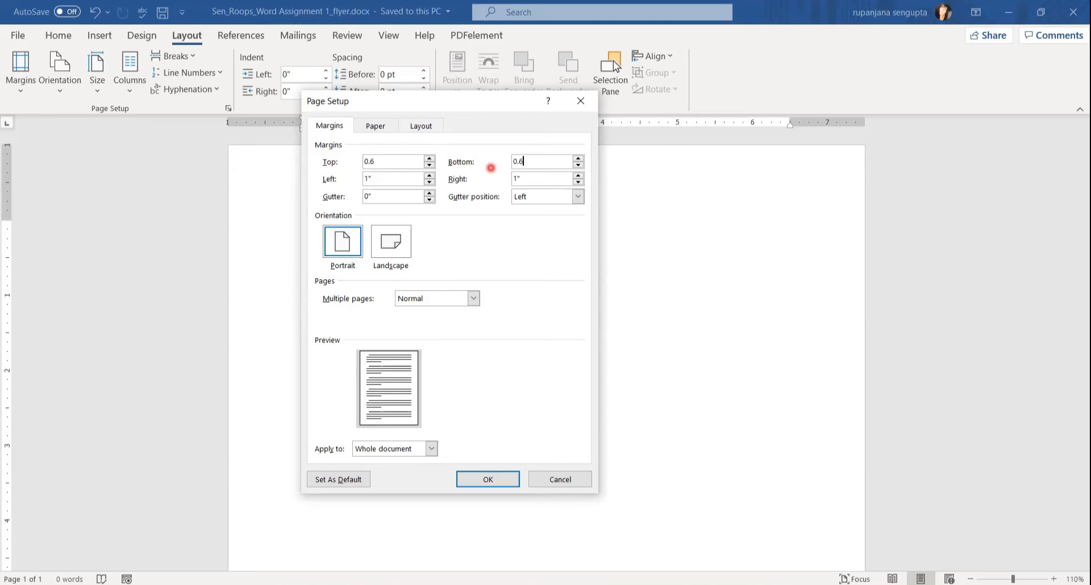
pyautogui.press('Tab')
pyautogui.write('0.6')
pyautogui.press('Tab')
pyautogui.write('0.6')
pyautogui.click(487, 478)
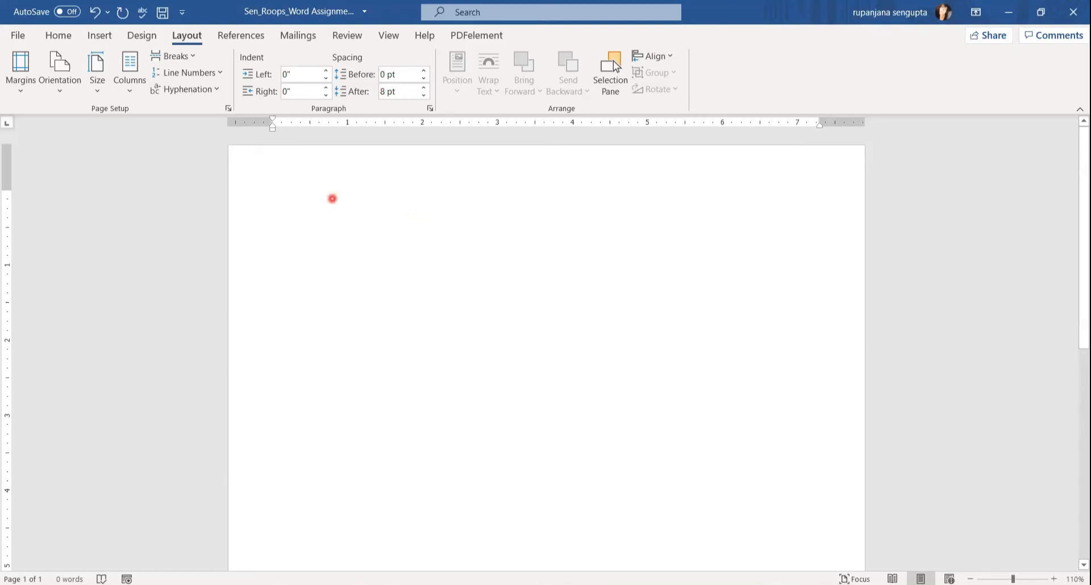
# In Page Borders, choose the framed Art border.
pyautogui.click(140, 39)
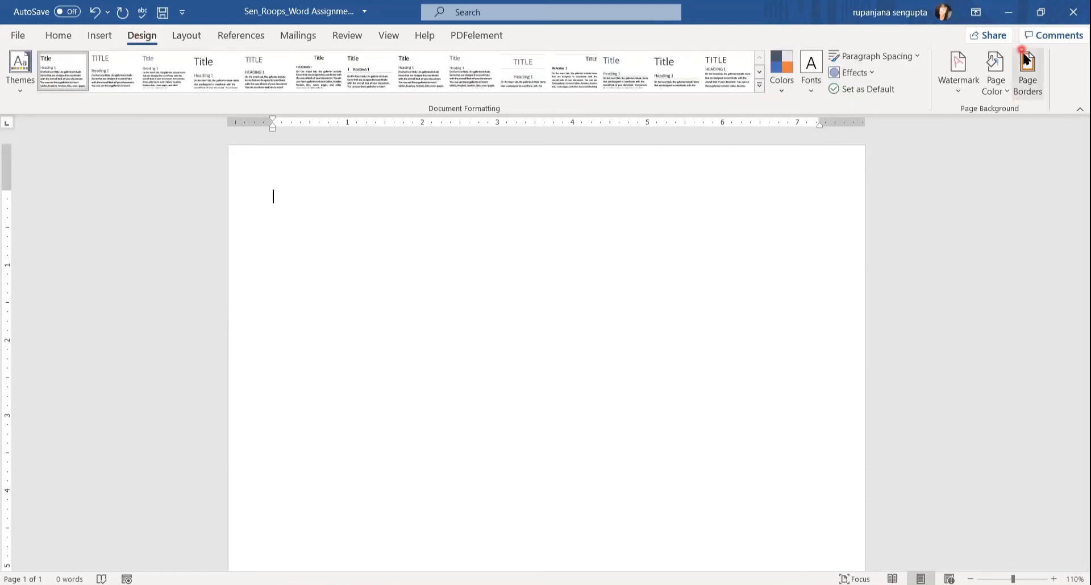
pyautogui.click(1027, 82)
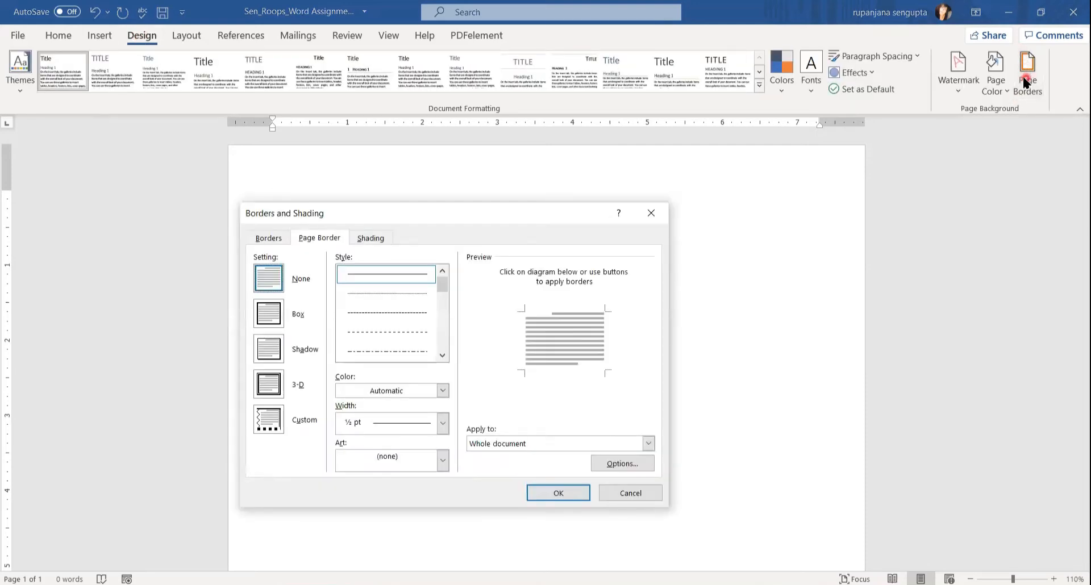
pyautogui.click(409, 172)
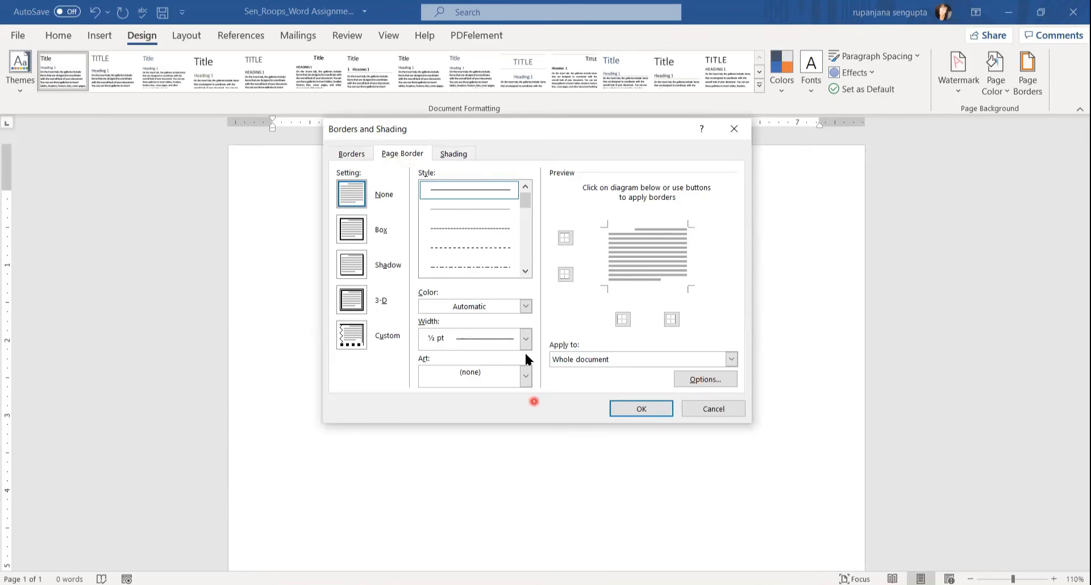
pyautogui.click(525, 376)
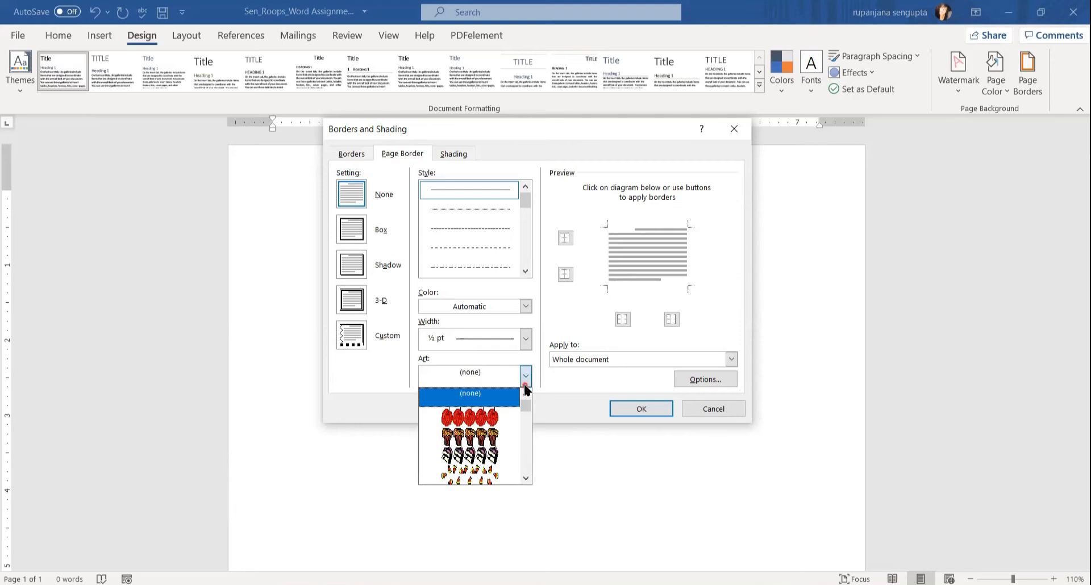
pyautogui.moveTo(526, 407); pyautogui.dragTo(526, 450)
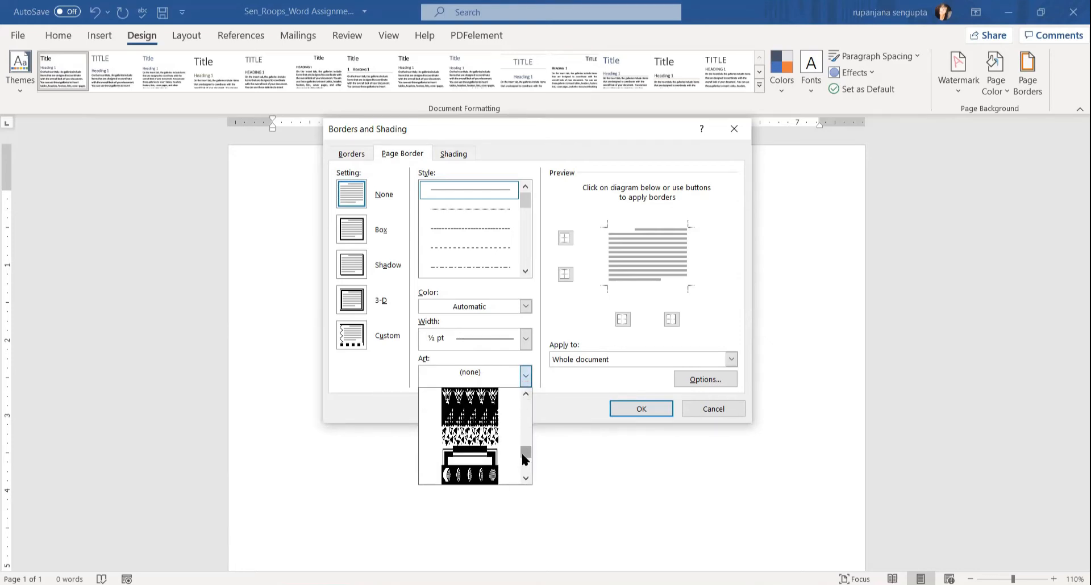
pyautogui.click(469, 461)
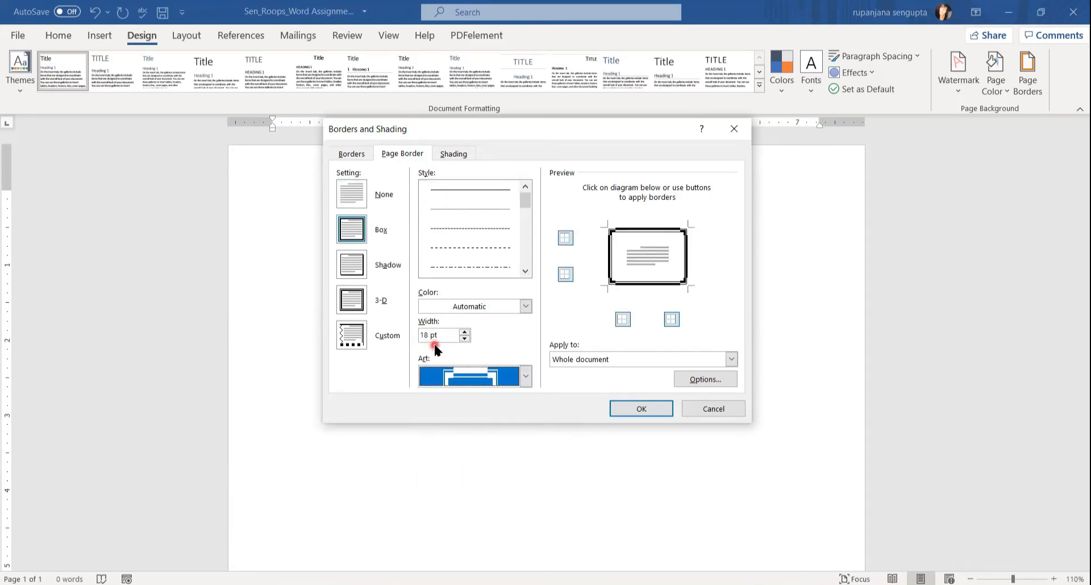
# Colour the art border Orange Accent 2 Darker 50%, apply it to the whole document, and view Flyer Example.
pyautogui.click(525, 307)
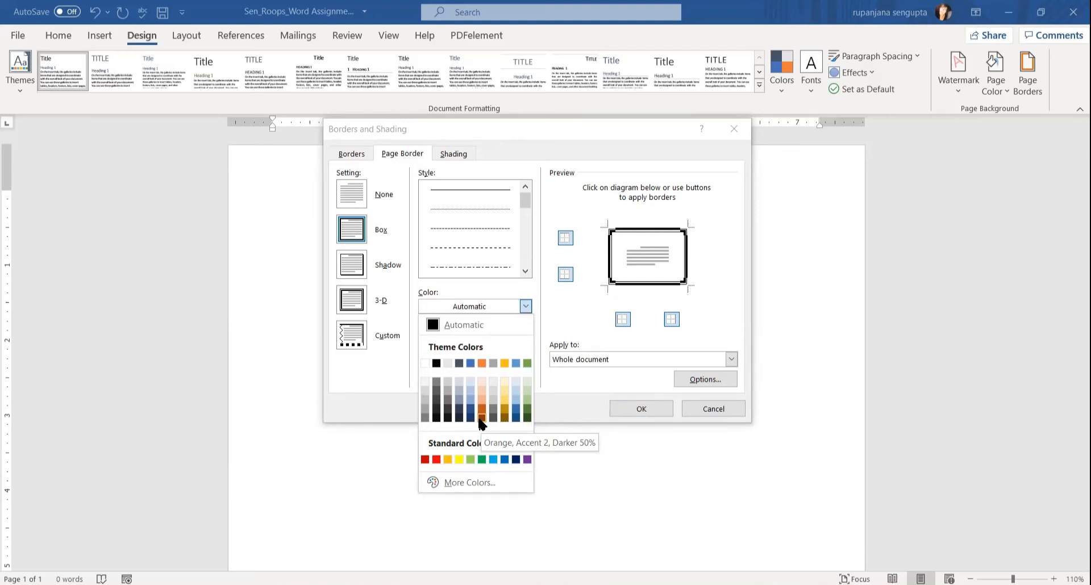
pyautogui.click(482, 424)
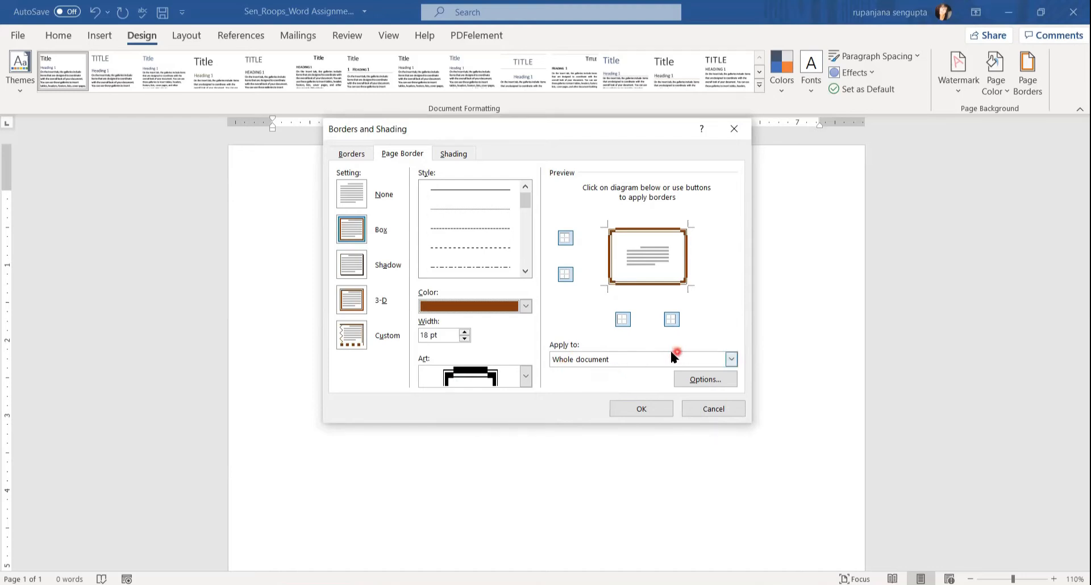
pyautogui.click(732, 361)
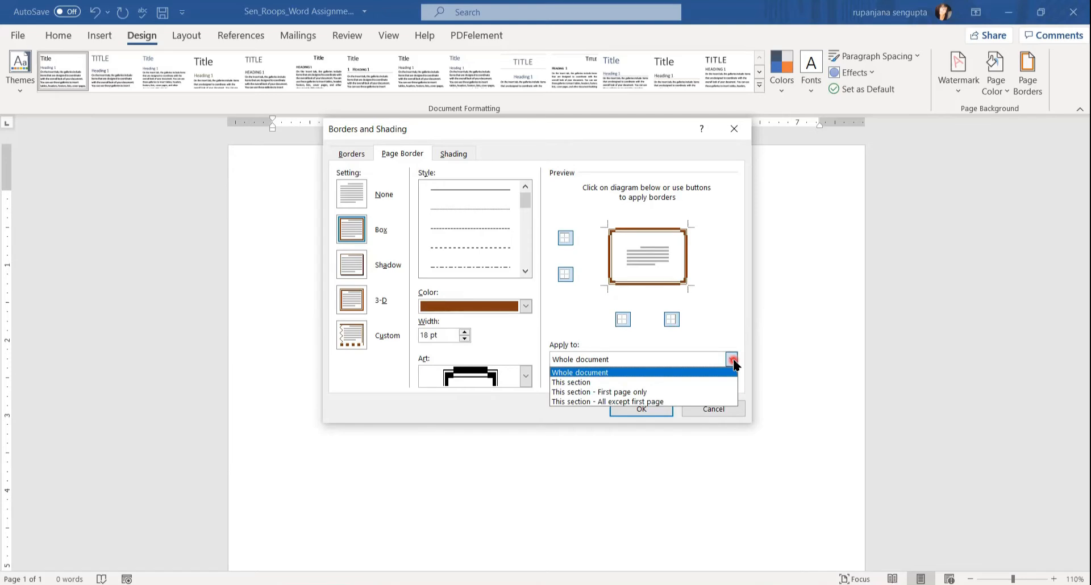
pyautogui.click(674, 359)
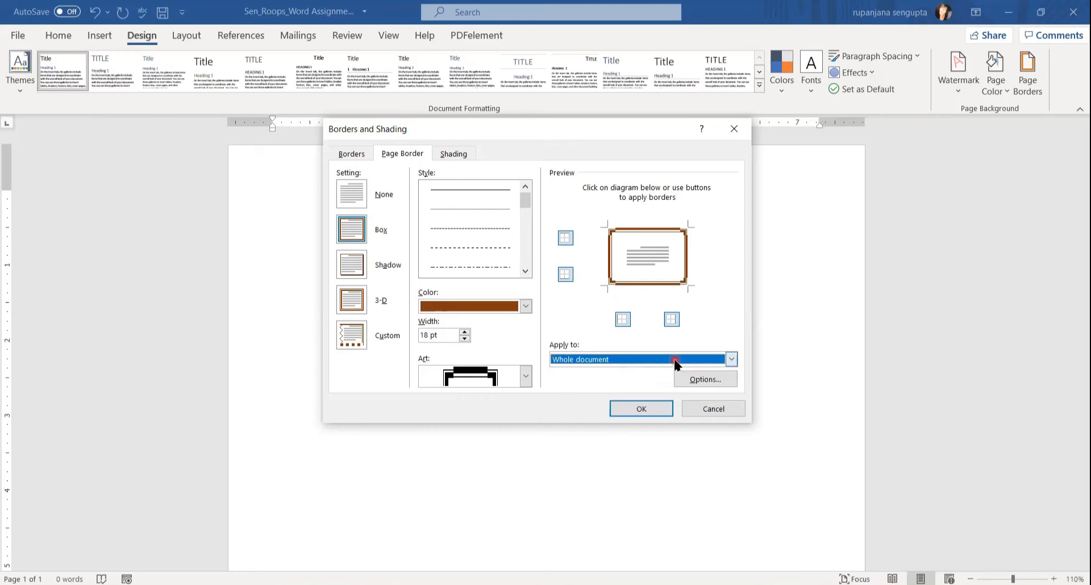
pyautogui.click(636, 410)
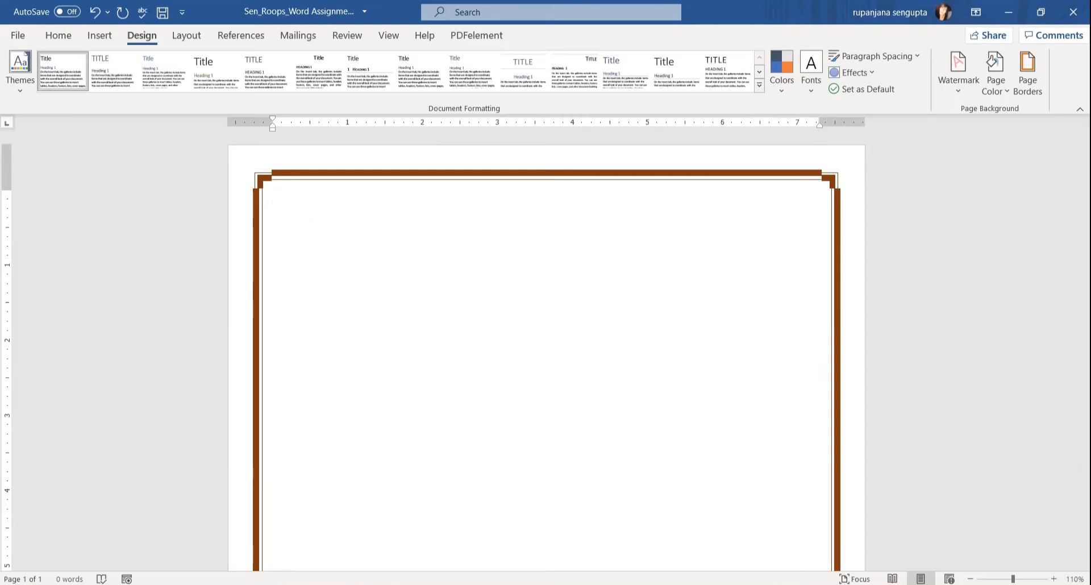
pyautogui.moveTo(361, 584)
pyautogui.click(287, 554)
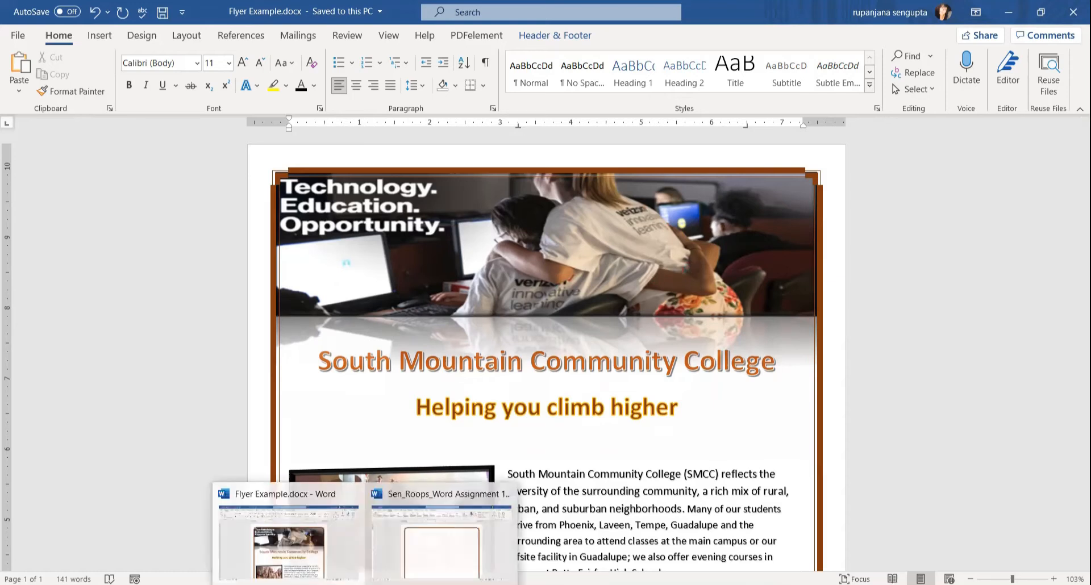
# Draw a rectangle shape across the top of the page inside the brown border.
pyautogui.click(443, 539)
pyautogui.click(97, 36)
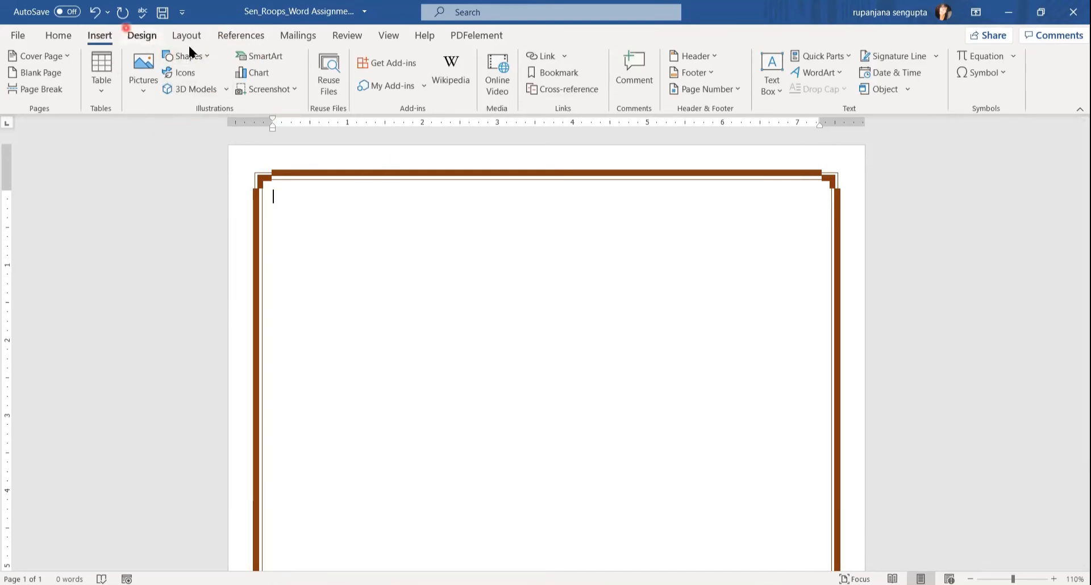
pyautogui.click(206, 54)
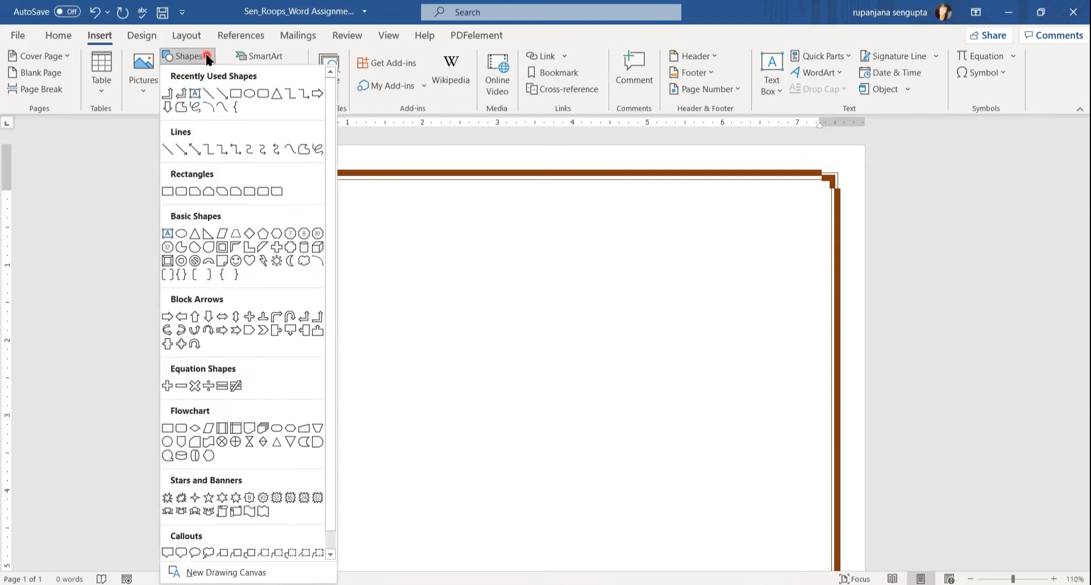
pyautogui.click(234, 94)
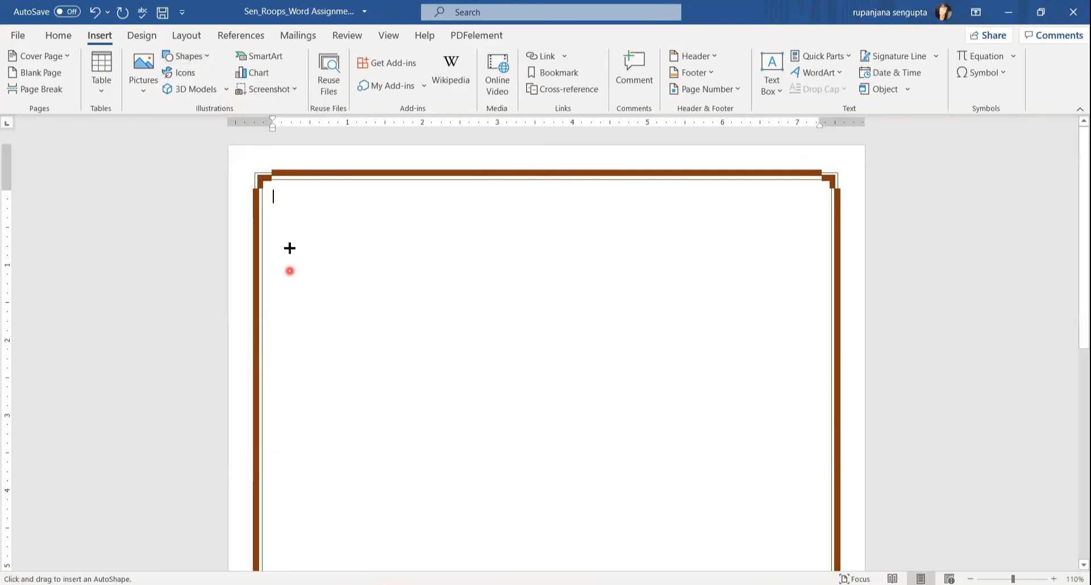
pyautogui.moveTo(266, 183)
pyautogui.mouseDown()
pyautogui.moveTo(465, 326)
pyautogui.moveTo(830, 318)
pyautogui.mouseUp()
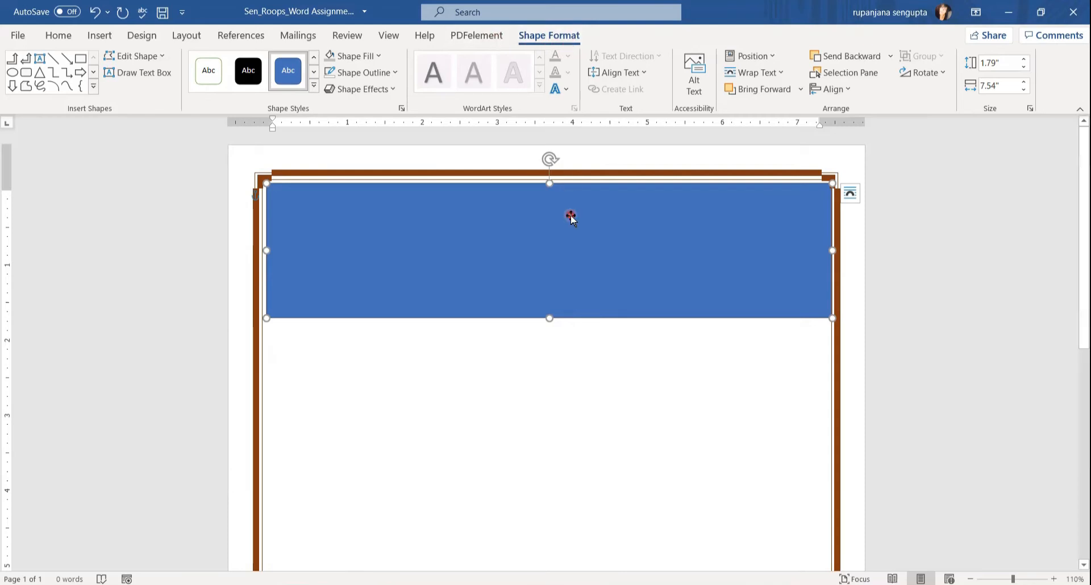
pyautogui.click(1011, 64)
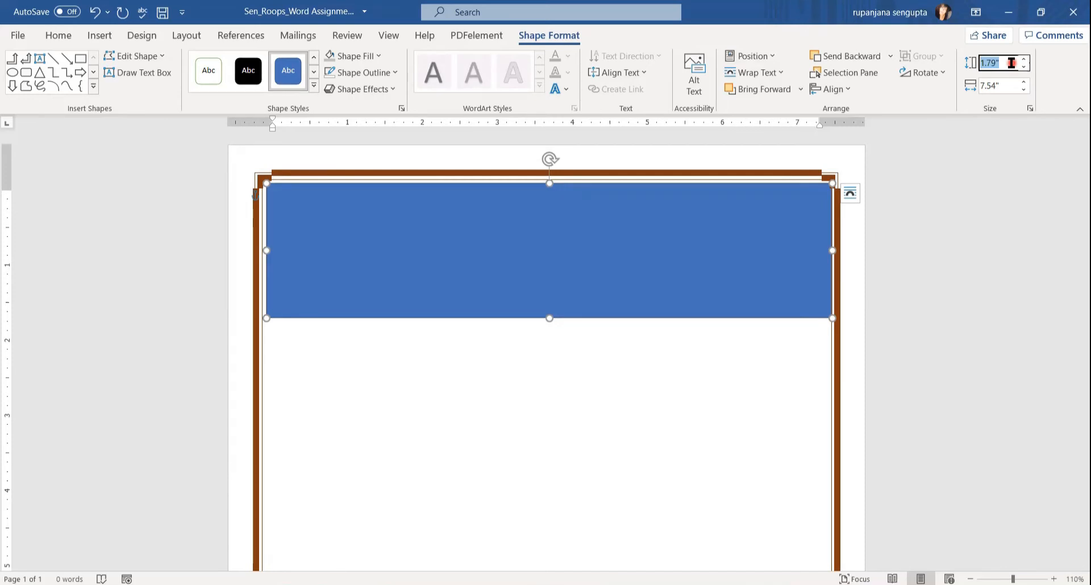
# Resize the rectangle to 2.03" by 7.67" and nudge it up and left against the border.
pyautogui.write('2.03')
pyautogui.press('Tab')
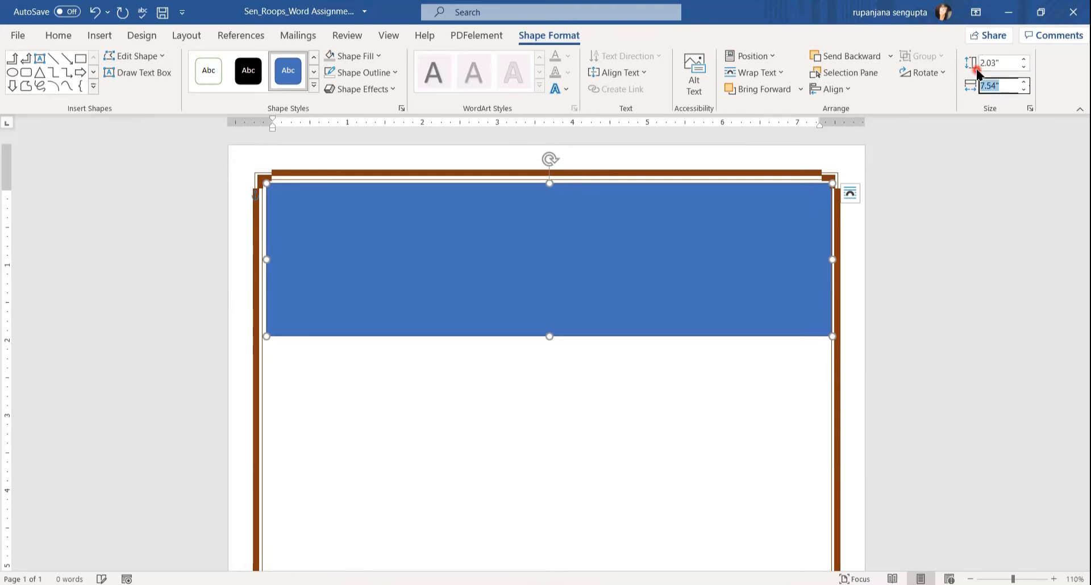
pyautogui.write('7')
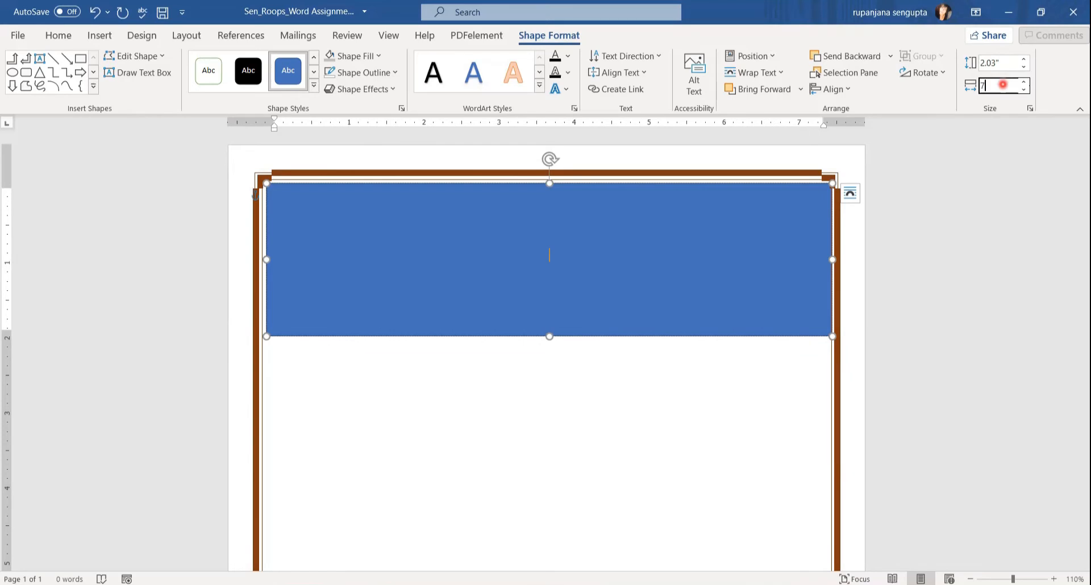
pyautogui.write('.67')
pyautogui.press('Return')
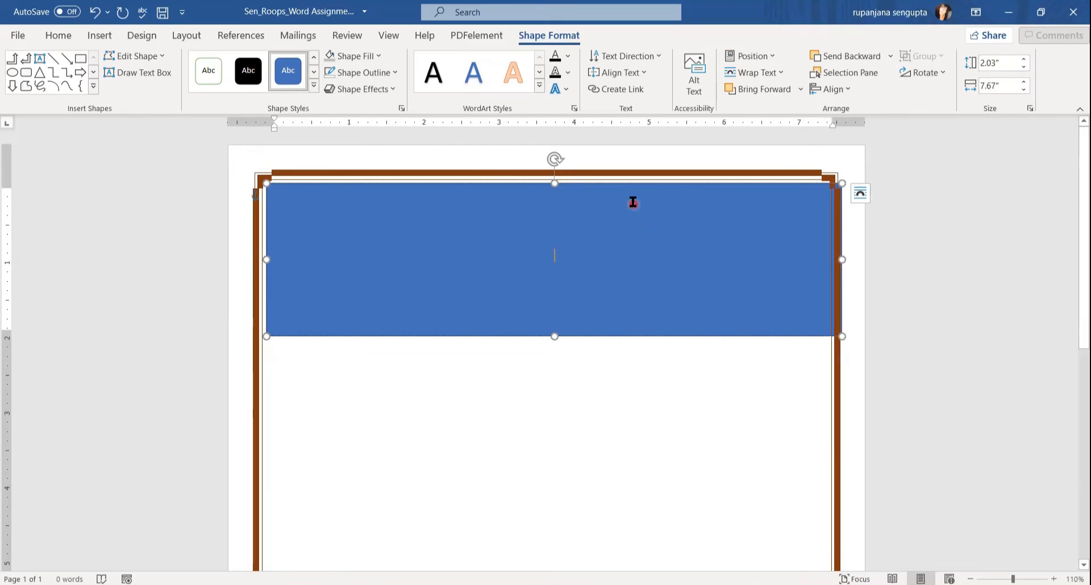
pyautogui.moveTo(612, 183); pyautogui.dragTo(607, 182)
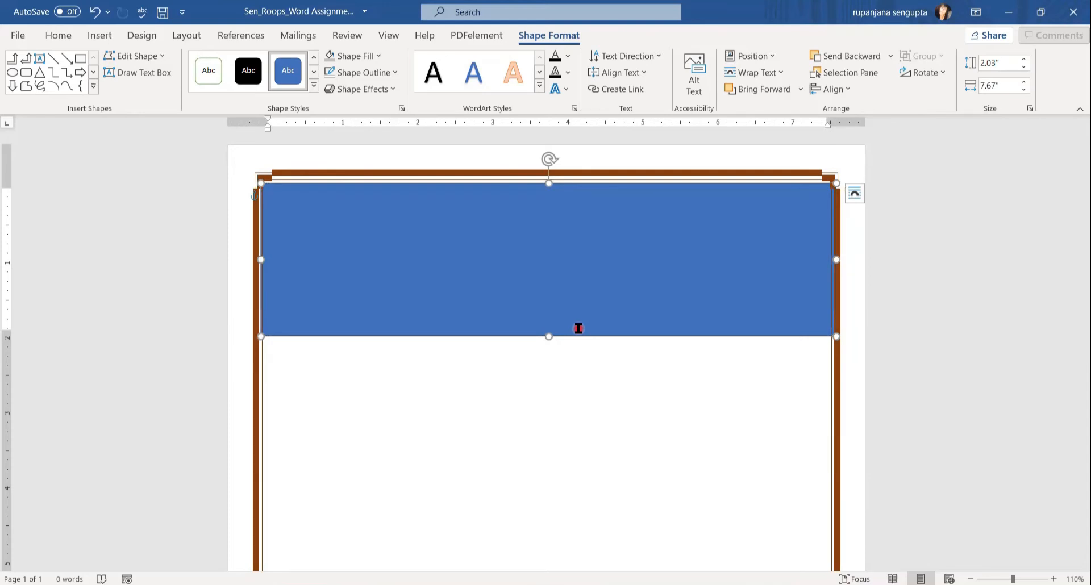
pyautogui.hotkey('ctrl', 'z')
pyautogui.press('Up')
pyautogui.press('Up')
pyautogui.press('Up')
pyautogui.press('Up')
pyautogui.press('Up')
pyautogui.press('Up')
pyautogui.press('Up')
pyautogui.press('Up')
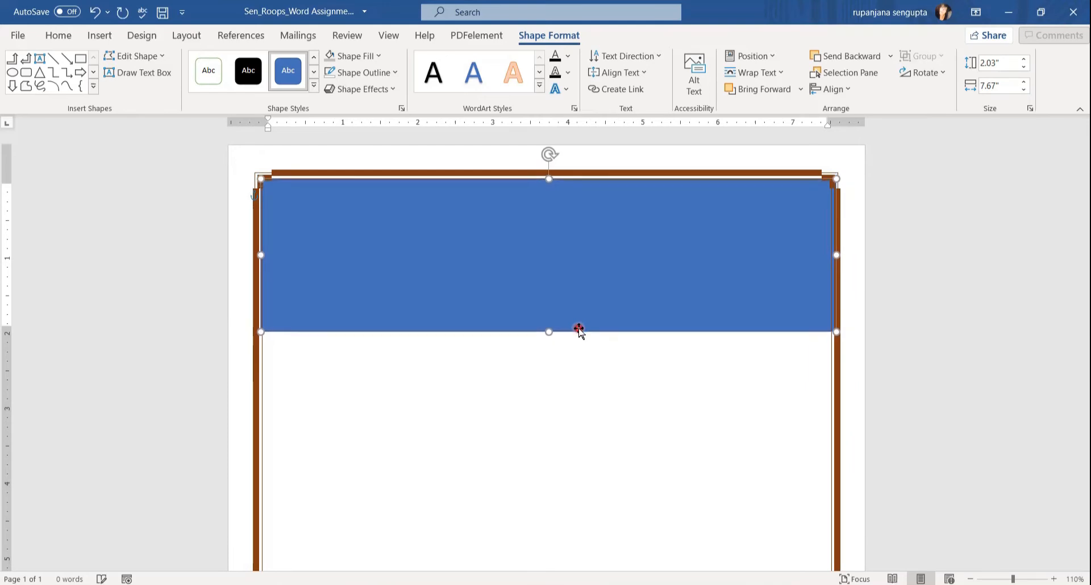
pyautogui.press('Up')
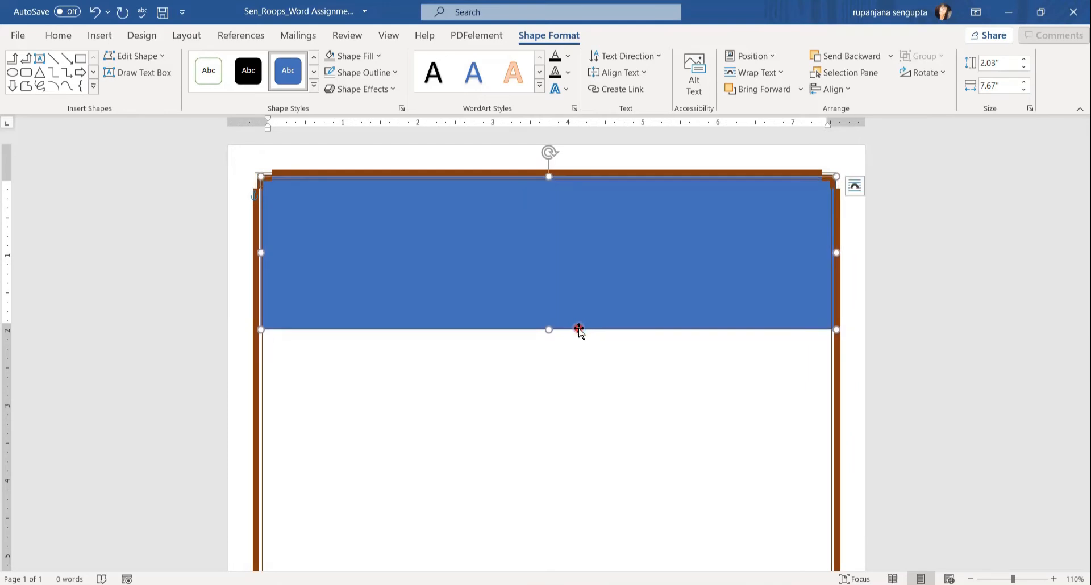
pyautogui.press('Left')
pyautogui.press('Left')
pyautogui.press('Left')
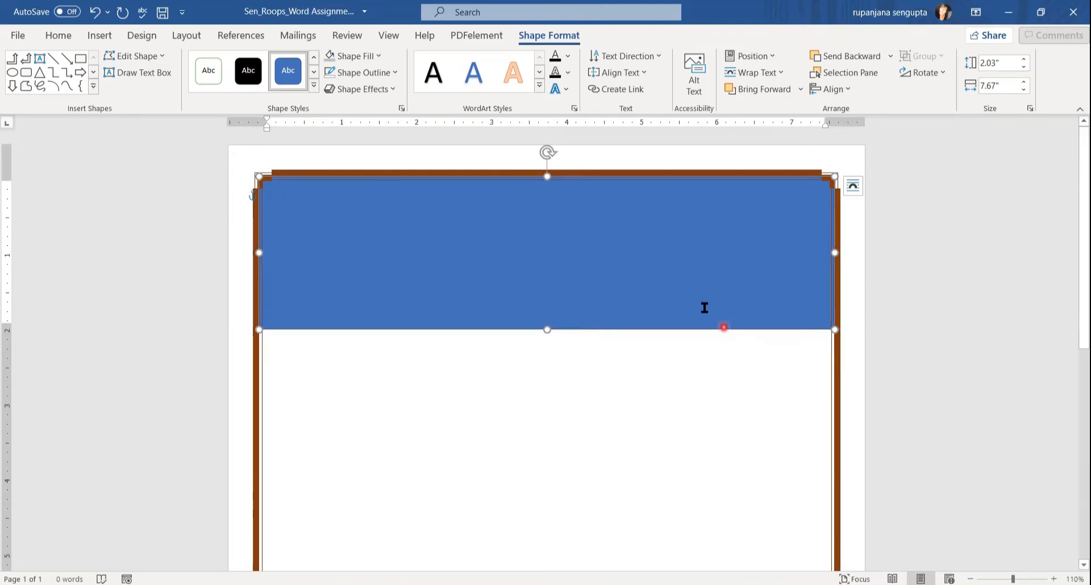
# Fill the rectangle with Technology_.png from Documents > ALL New CIS Course development > WORD > WORD FLYER.
pyautogui.click(378, 55)
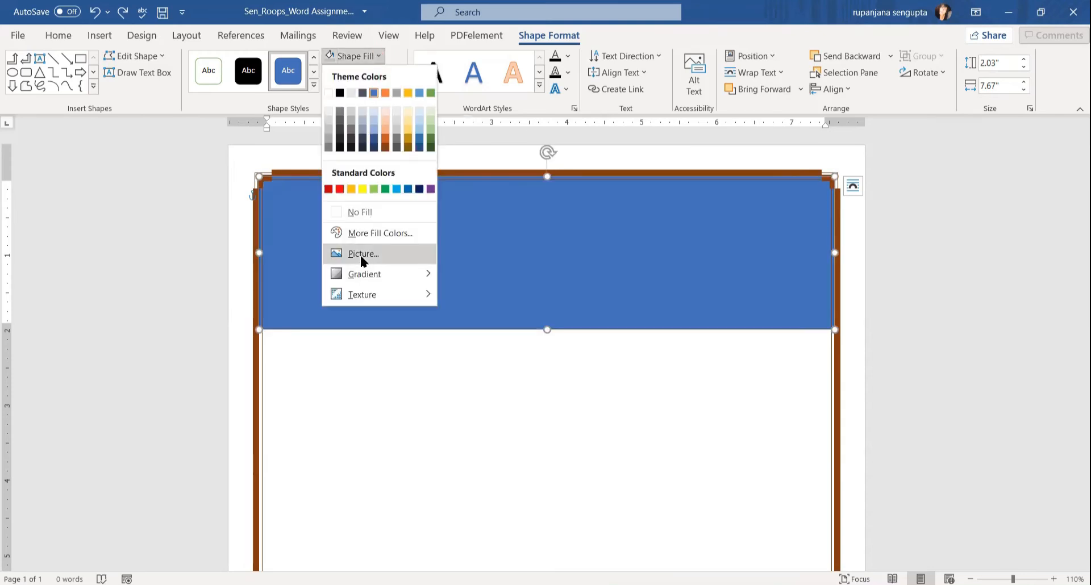
pyautogui.click(360, 253)
pyautogui.click(409, 254)
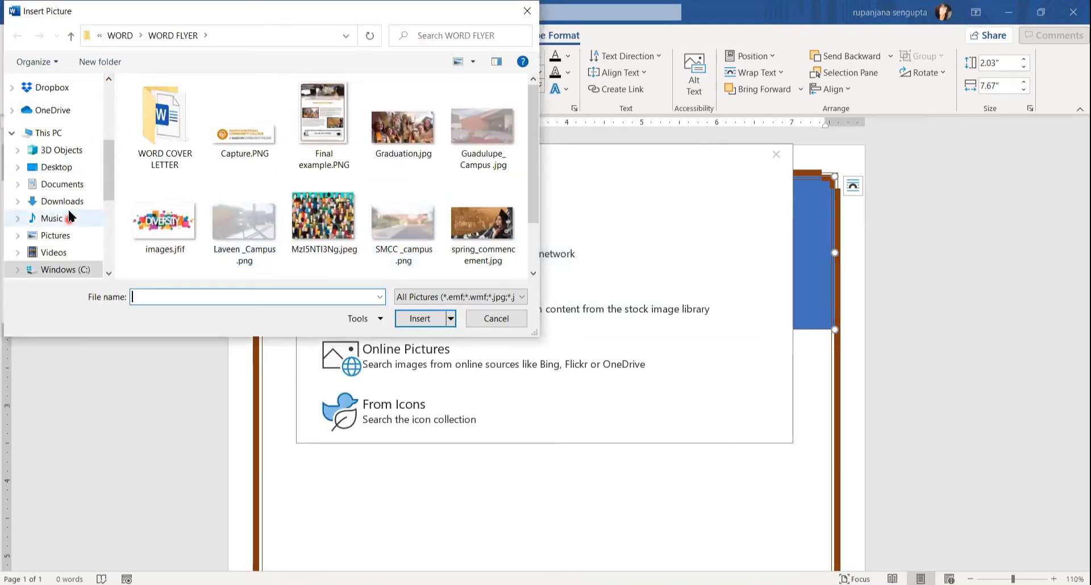
pyautogui.click(68, 186)
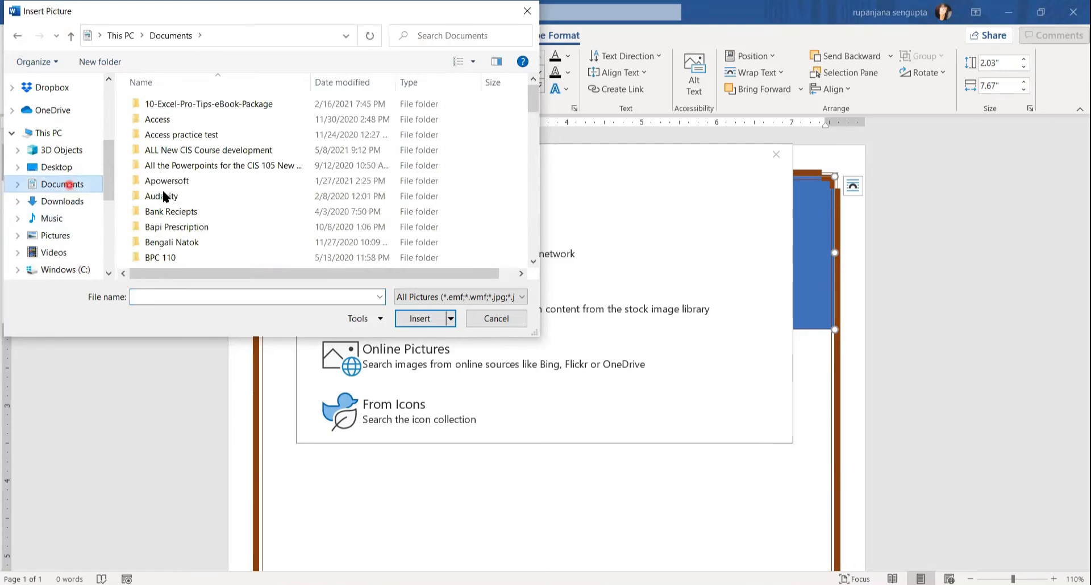
pyautogui.doubleClick(181, 150)
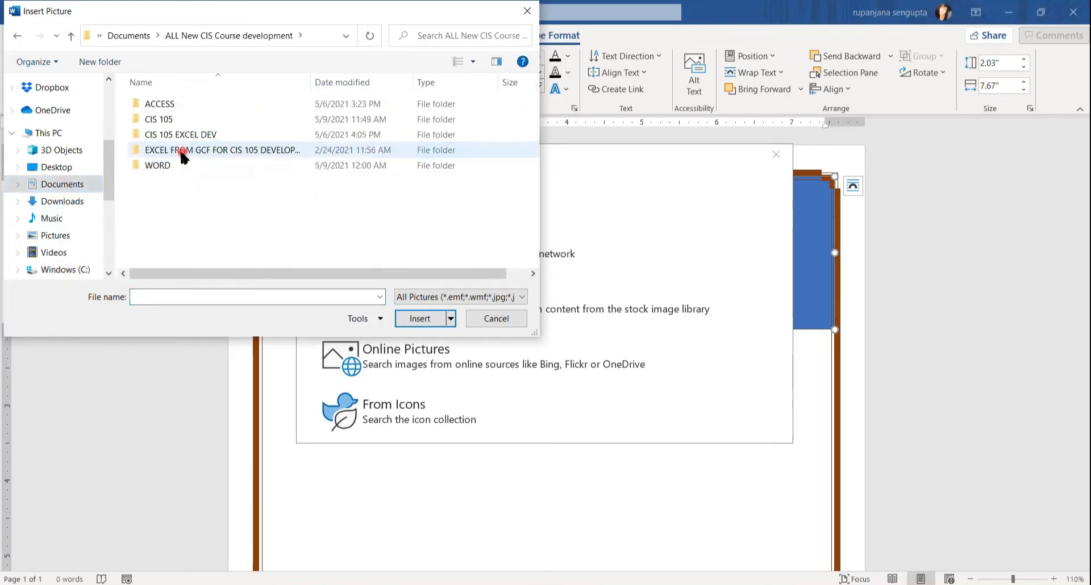
pyautogui.doubleClick(160, 166)
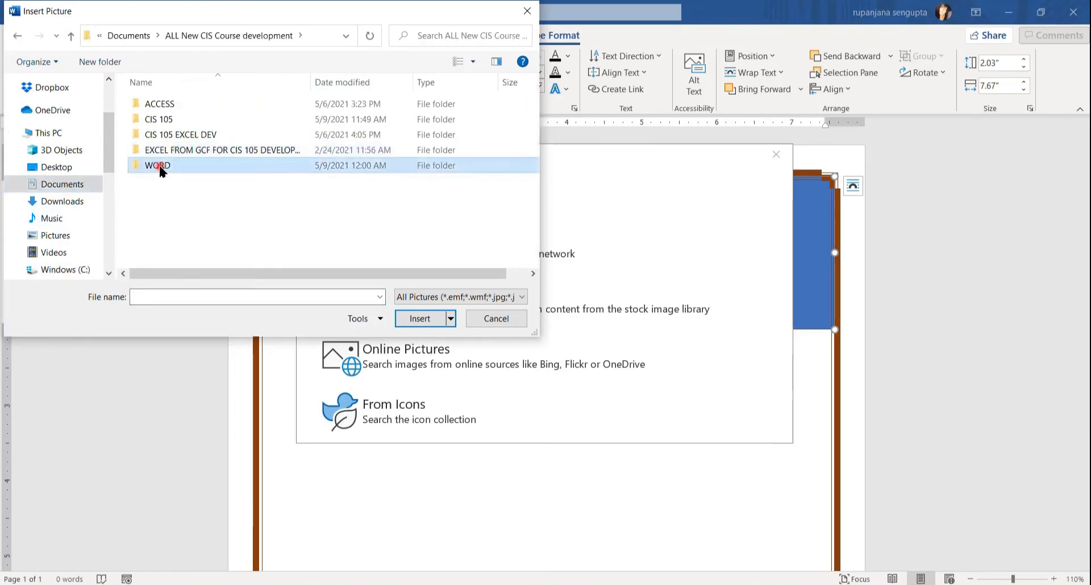
pyautogui.doubleClick(174, 121)
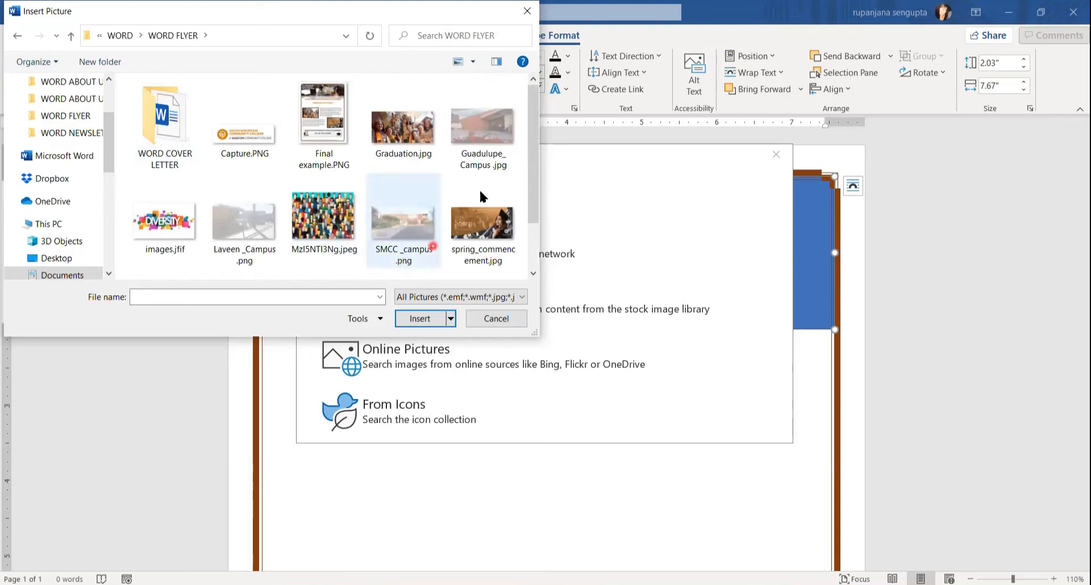
pyautogui.moveTo(532, 166); pyautogui.dragTo(532, 222)
pyautogui.click(149, 252)
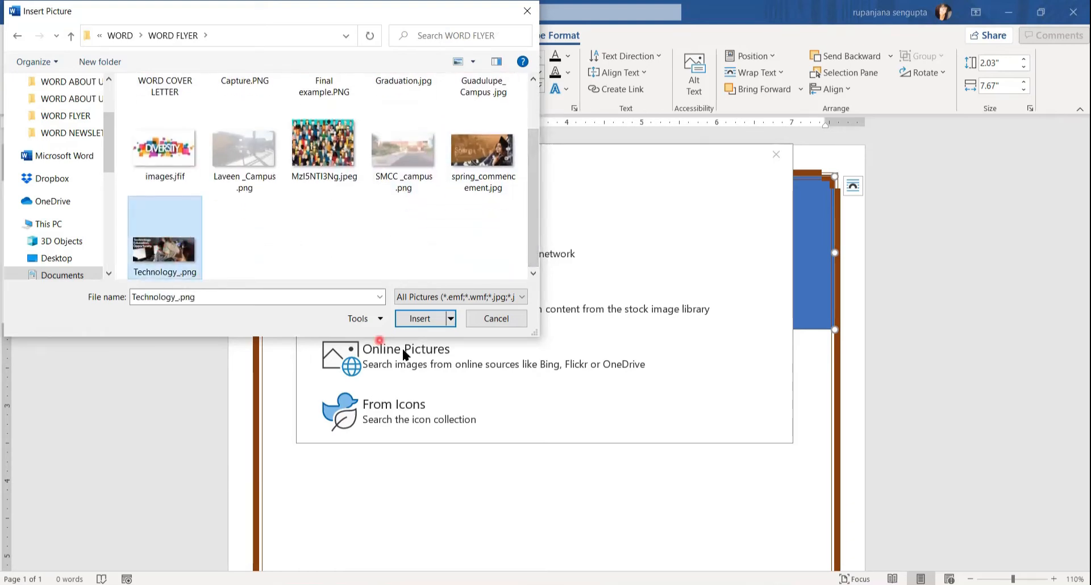
pyautogui.click(419, 323)
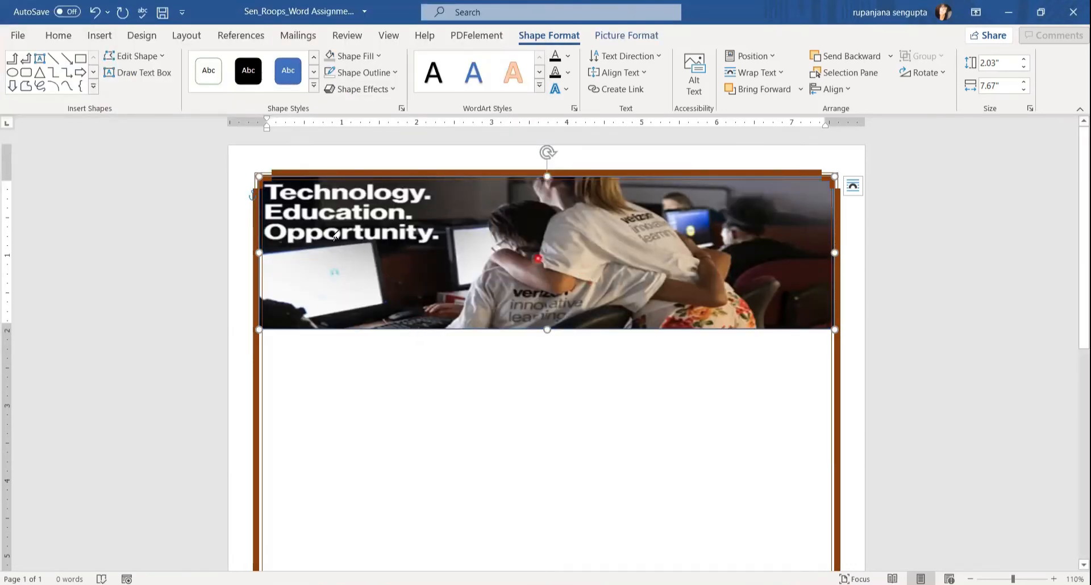
# Apply the first bevel and a Tight Reflection: Touching to the Technology banner picture.
pyautogui.click(391, 91)
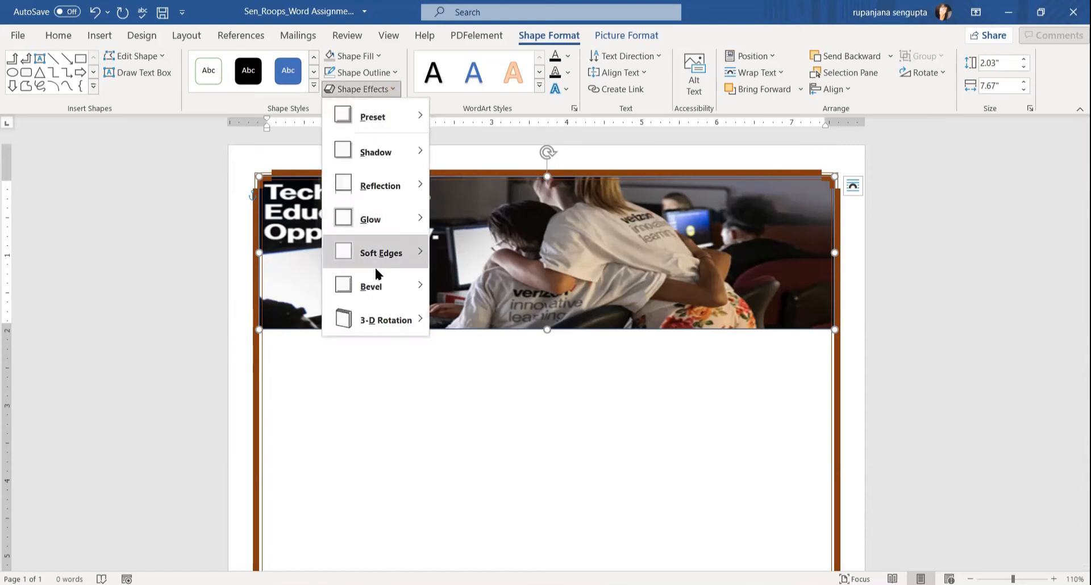
pyautogui.moveTo(375, 274)
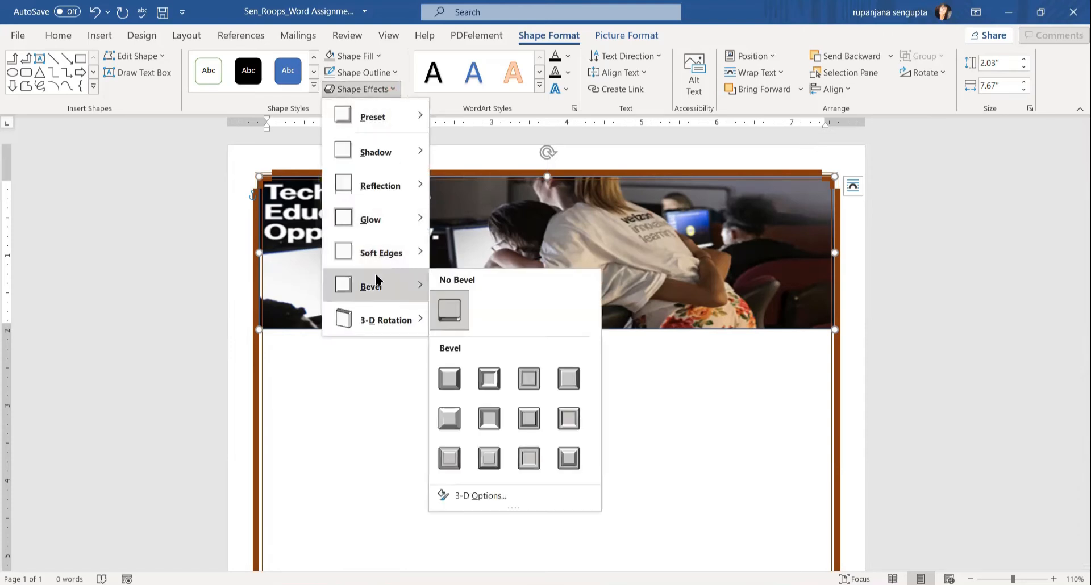
pyautogui.click(452, 380)
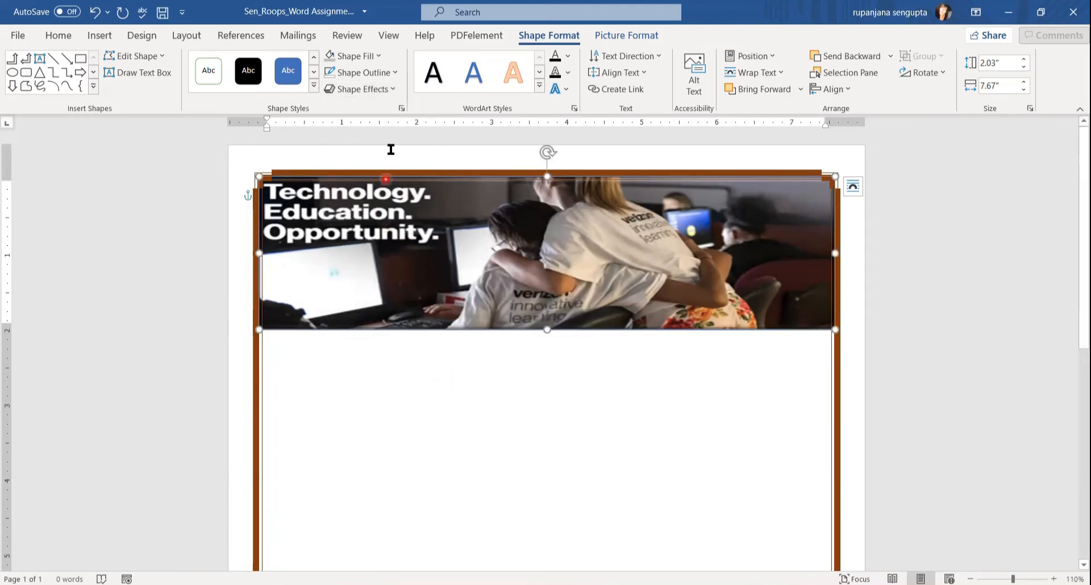
pyautogui.click(394, 90)
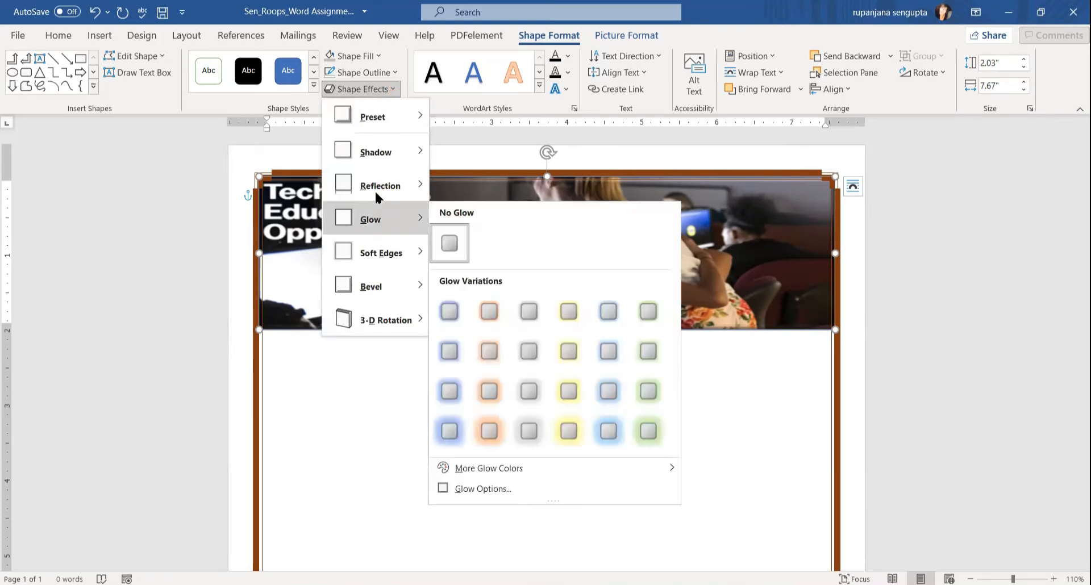
pyautogui.moveTo(376, 196)
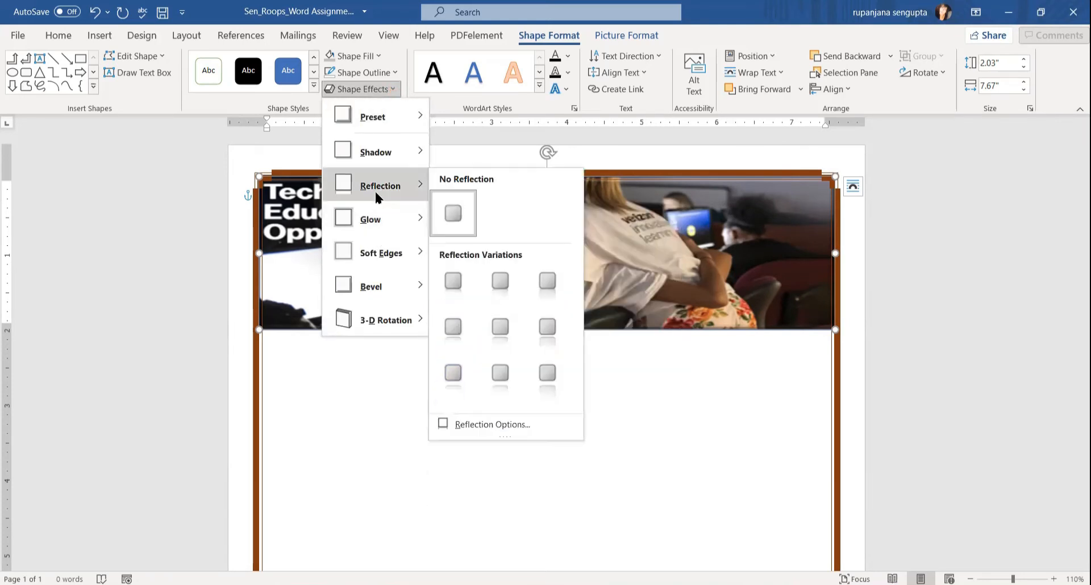
pyautogui.click(452, 280)
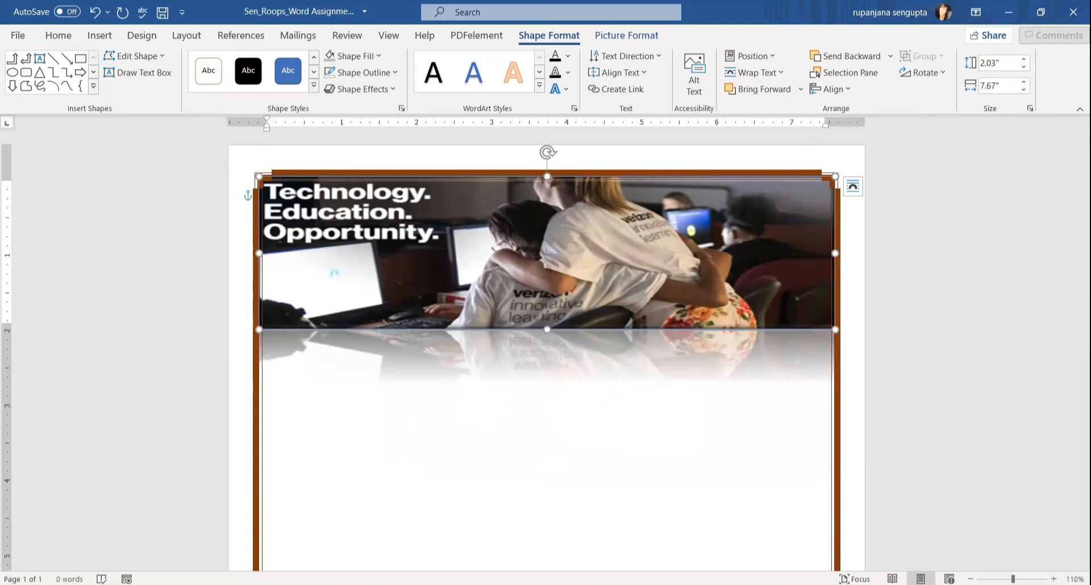
pyautogui.click(341, 568)
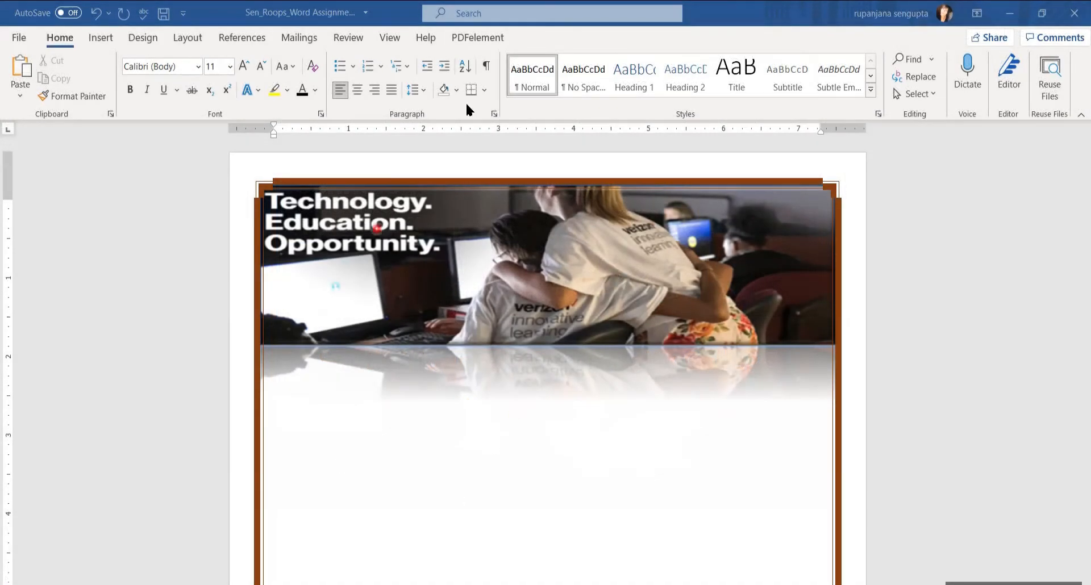
# Turn on Show/Hide ¶ and place the cursor on the second empty line below the banner.
pyautogui.click(486, 67)
pyautogui.click(309, 385)
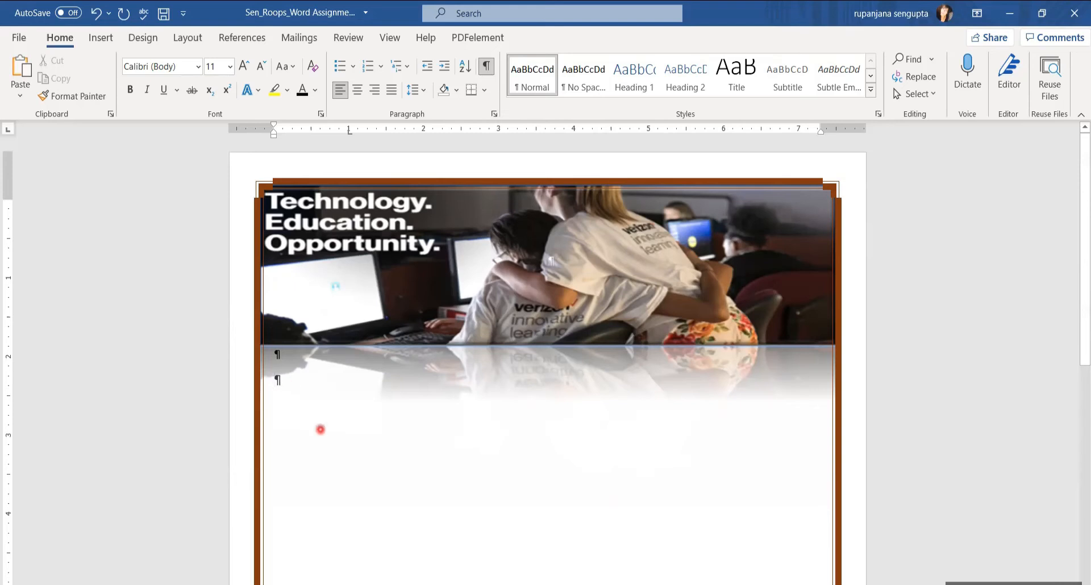
# Type 'South Mountain Community College', center it, and set it to 31 pt.
pyautogui.write('So')
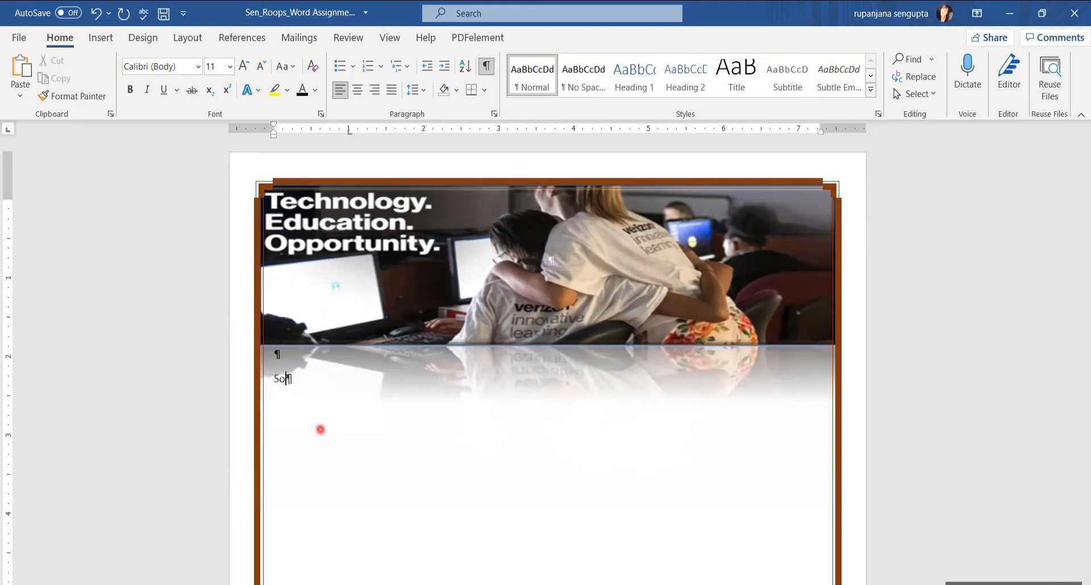
pyautogui.write('uth Mountain Community College')
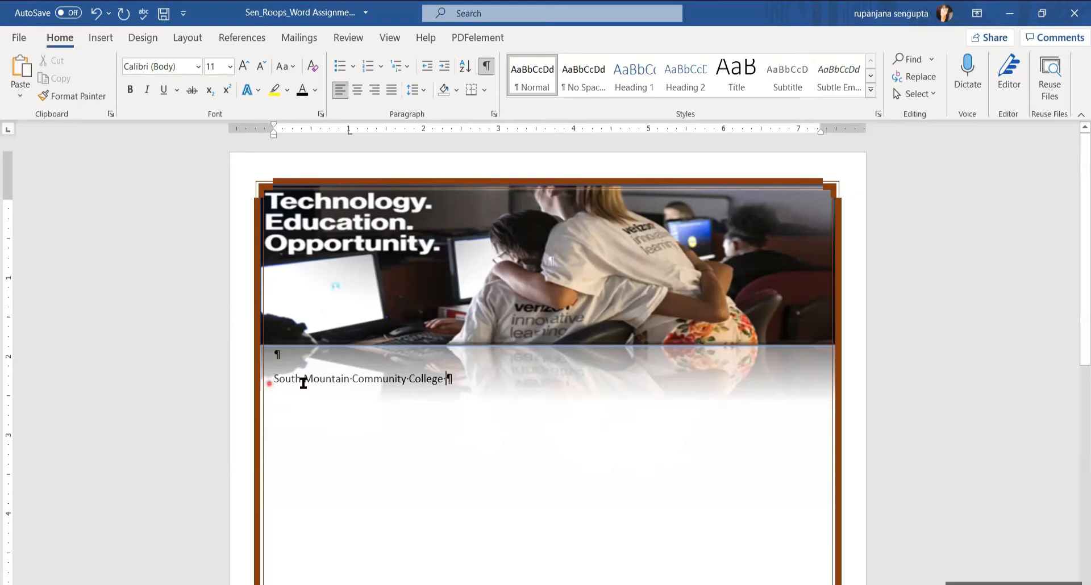
pyautogui.moveTo(273, 380); pyautogui.dragTo(519, 393)
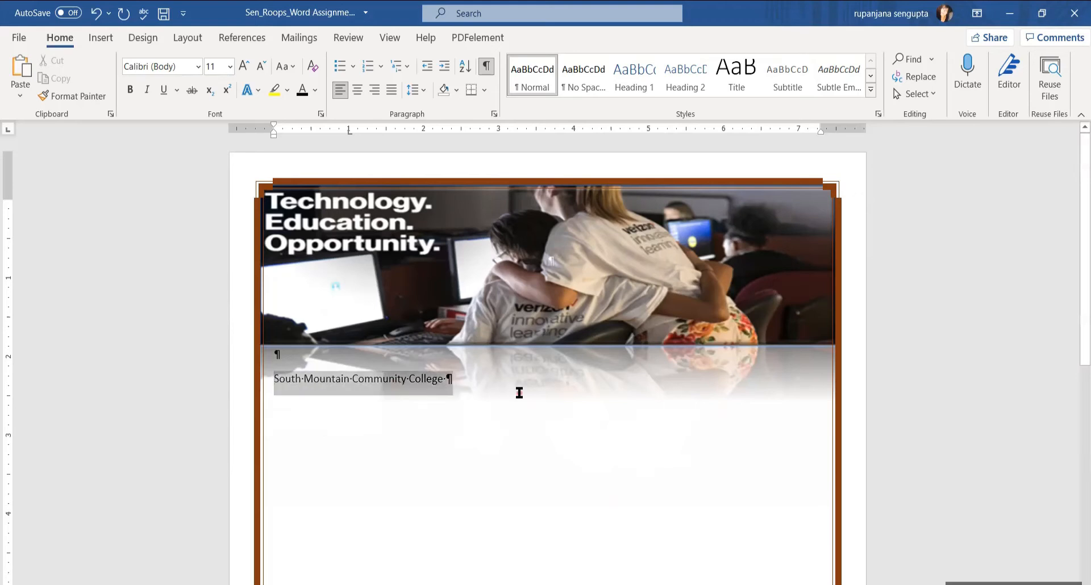
pyautogui.click(358, 93)
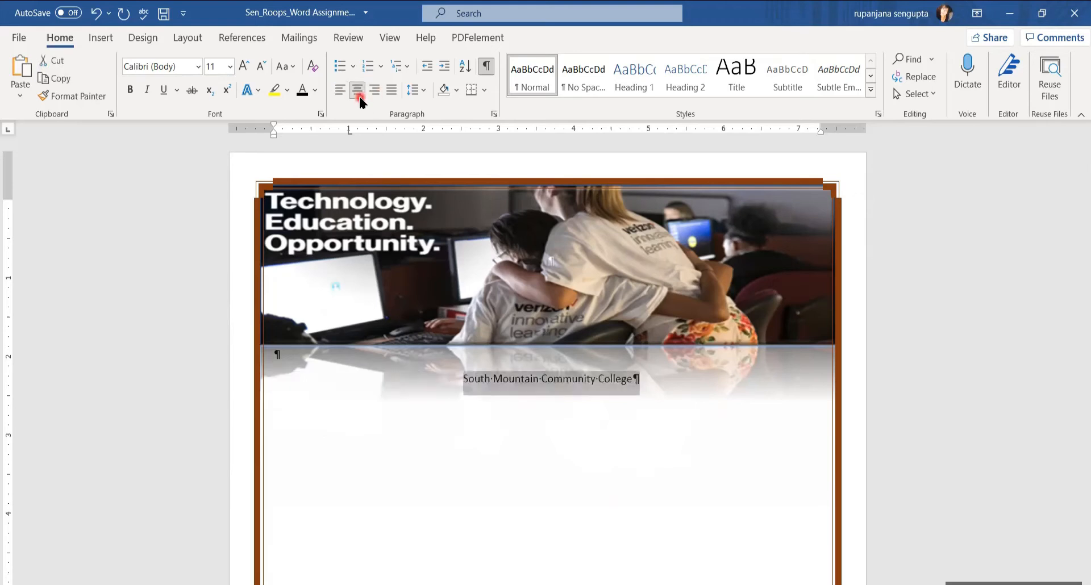
pyautogui.click(230, 66)
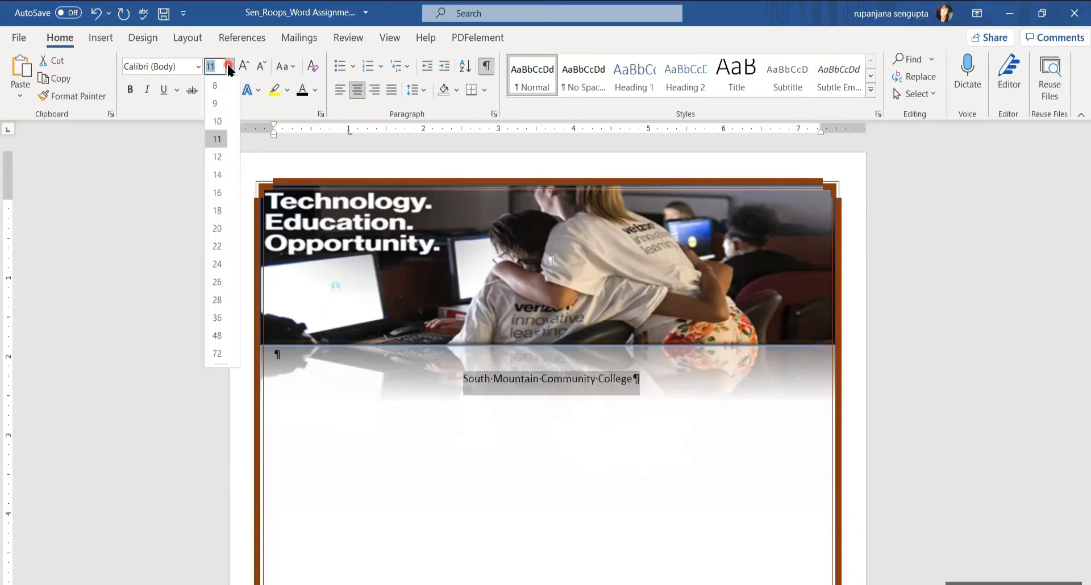
pyautogui.write('31')
pyautogui.press('Return')
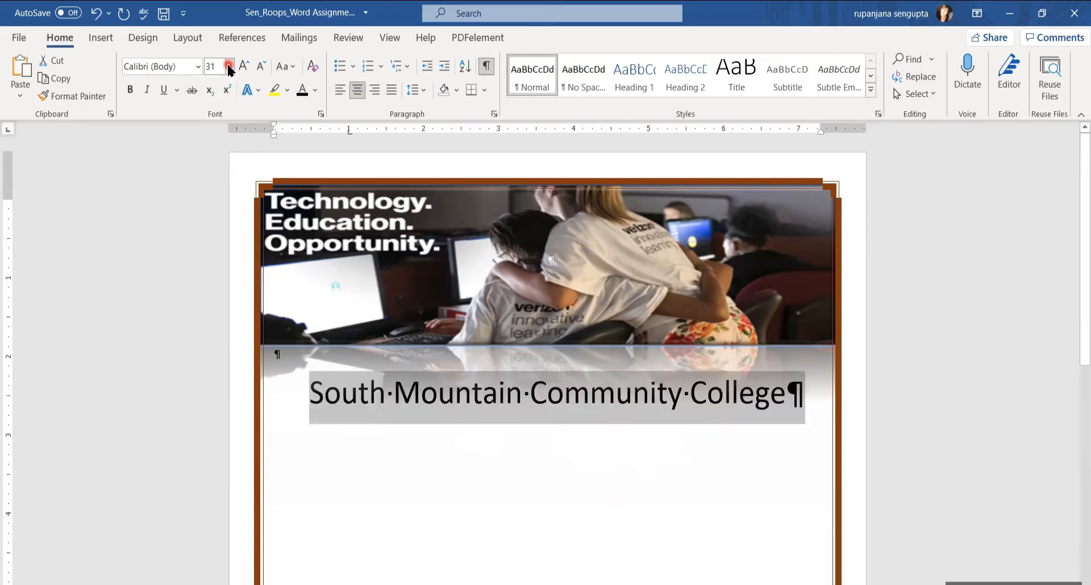
# Give the title a black-fill hard-shadow text effect in Orange, Accent 2, Darker 25%, and add an empty line below.
pyautogui.click(258, 91)
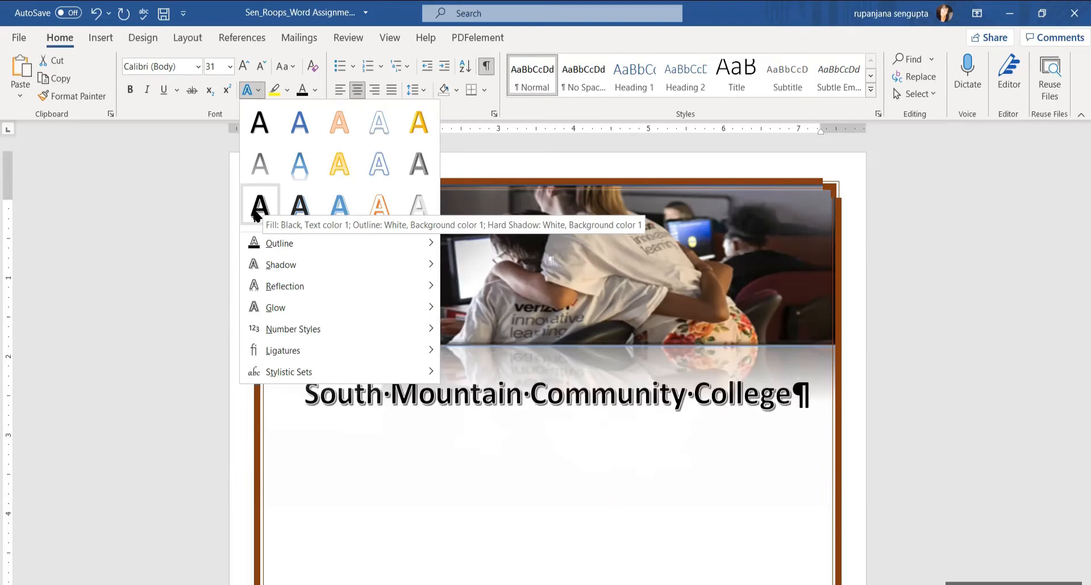
pyautogui.click(257, 208)
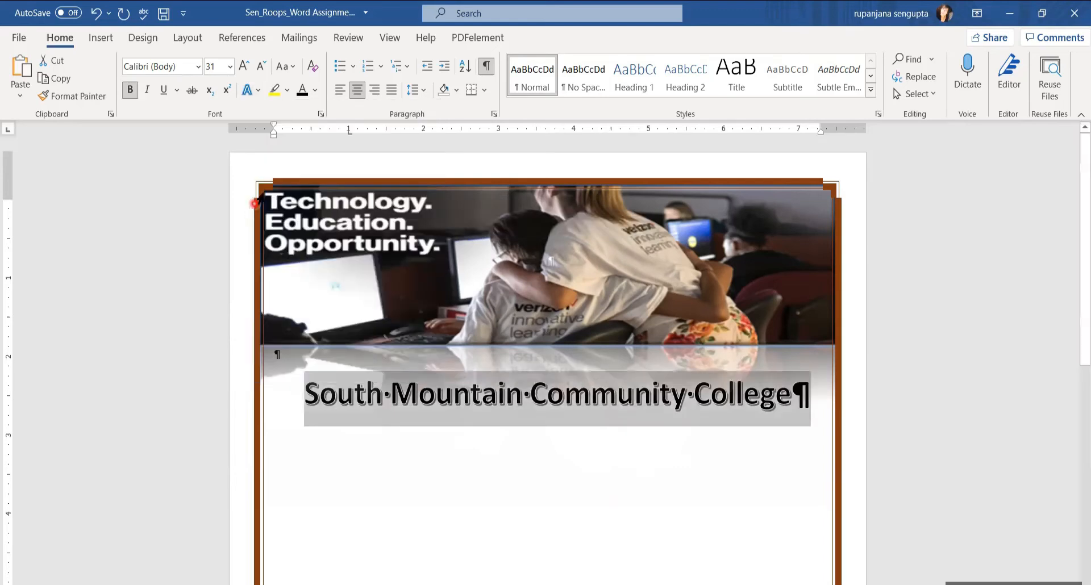
pyautogui.click(316, 91)
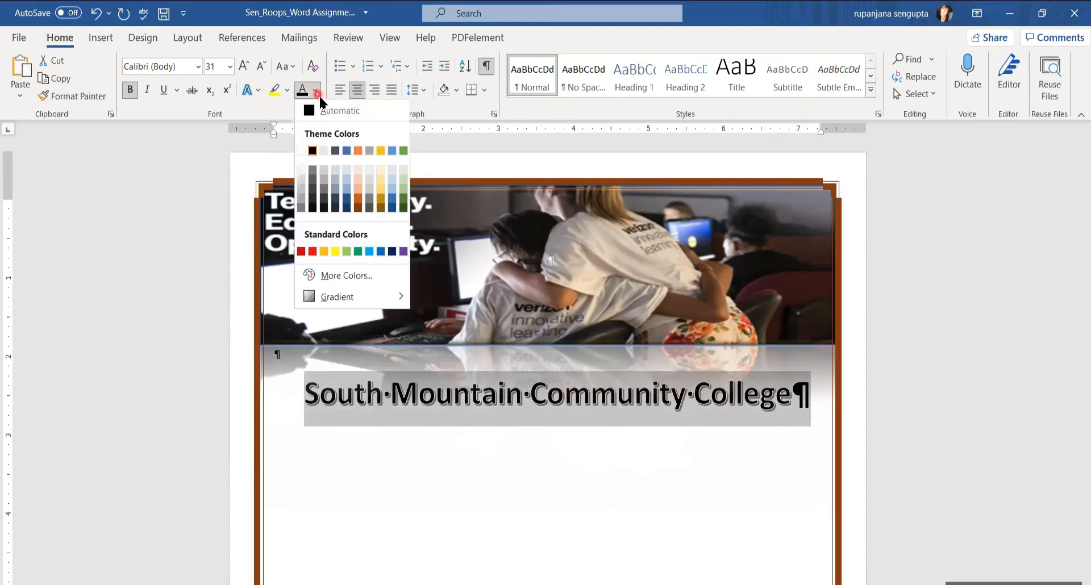
pyautogui.click(357, 201)
pyautogui.press('End')
pyautogui.press('Return')
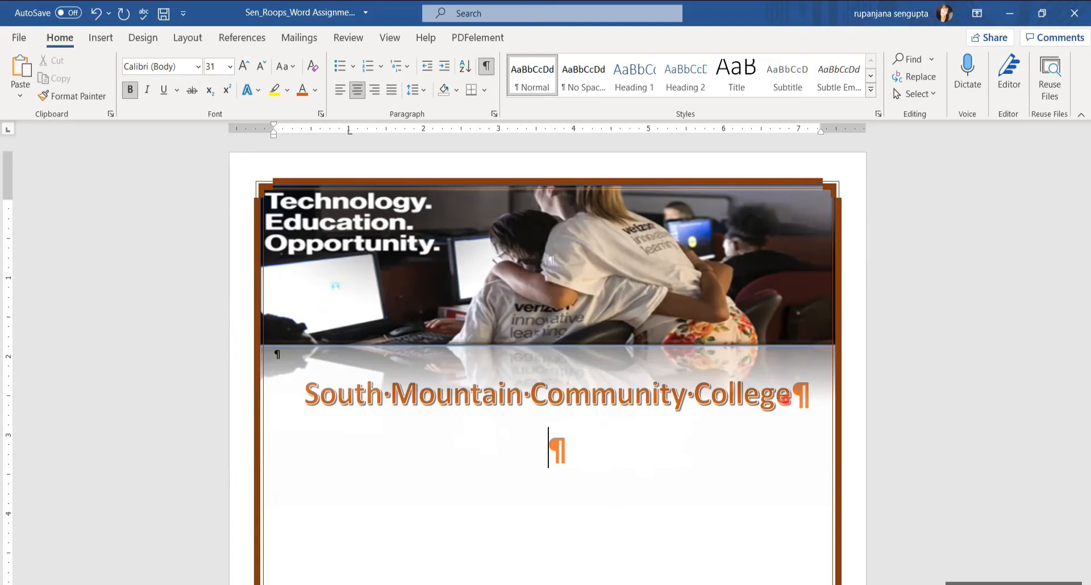
# Type 'Helping you climb higher' on the new line and set its font size to 26.
pyautogui.write('Helping you climb higher')
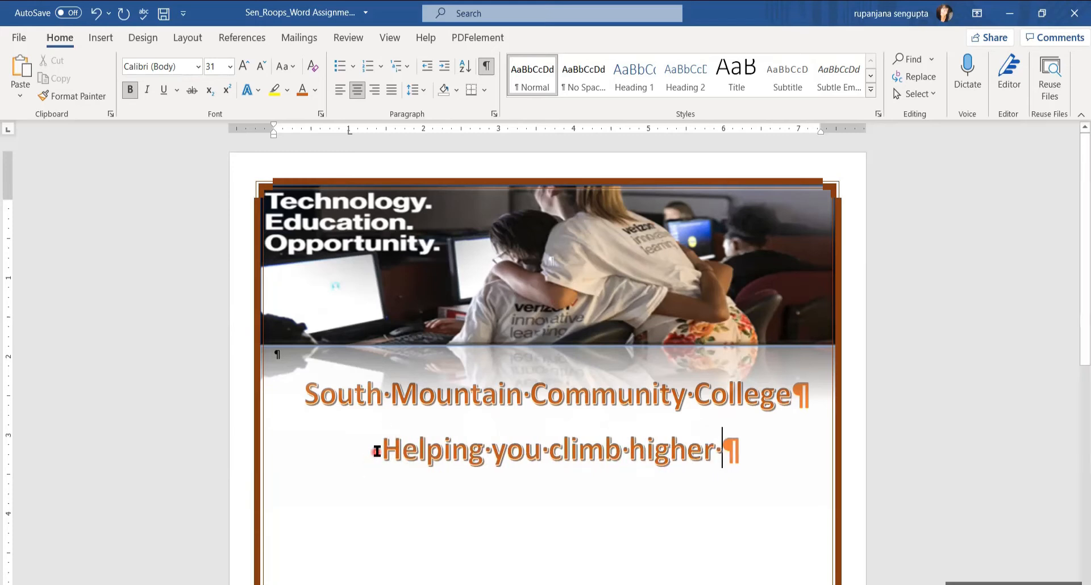
pyautogui.tripleClick(520, 457)
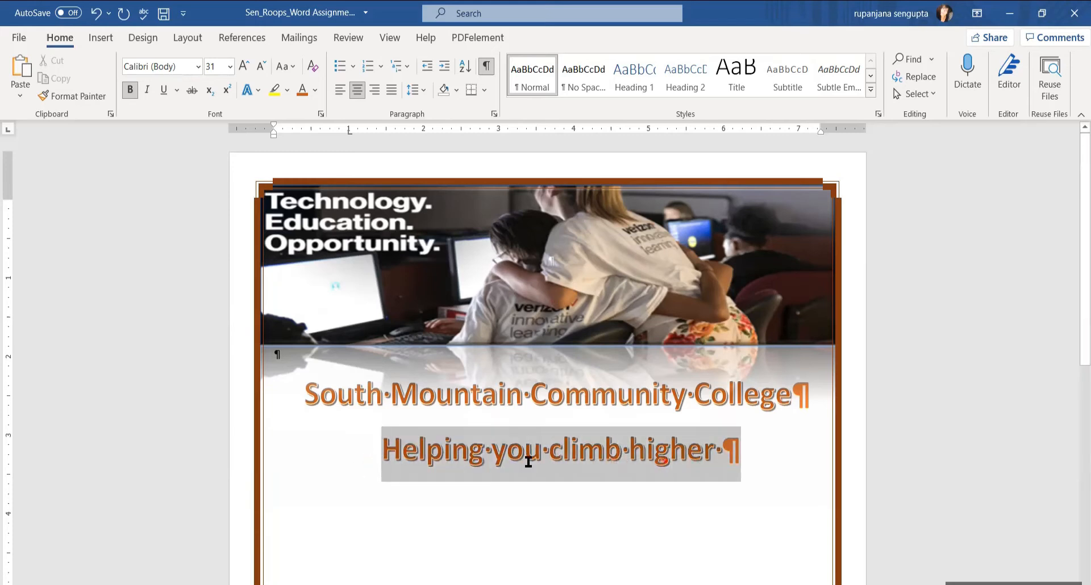
pyautogui.click(216, 71)
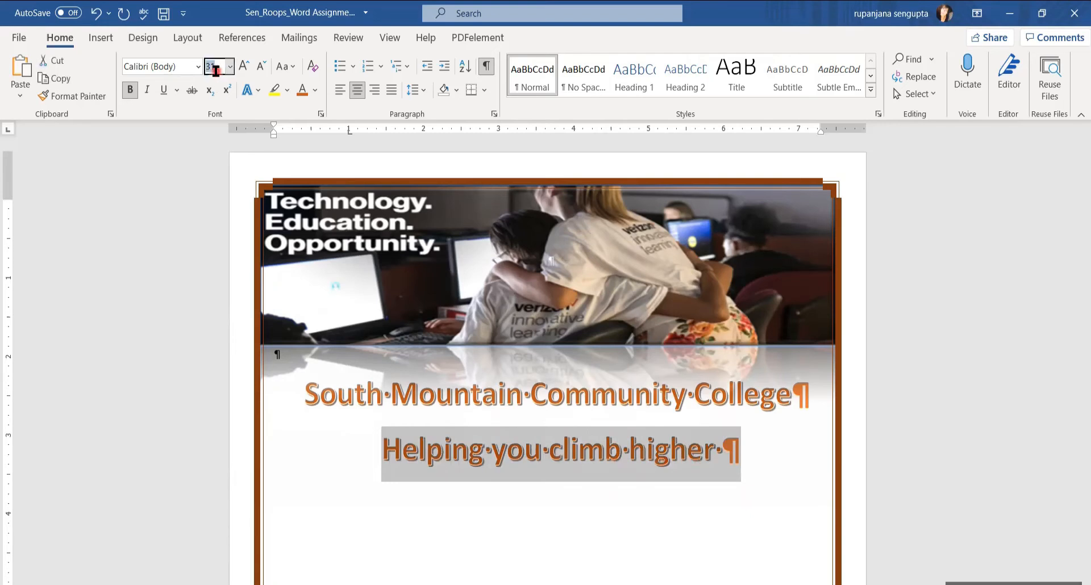
pyautogui.write('26')
pyautogui.press('Return')
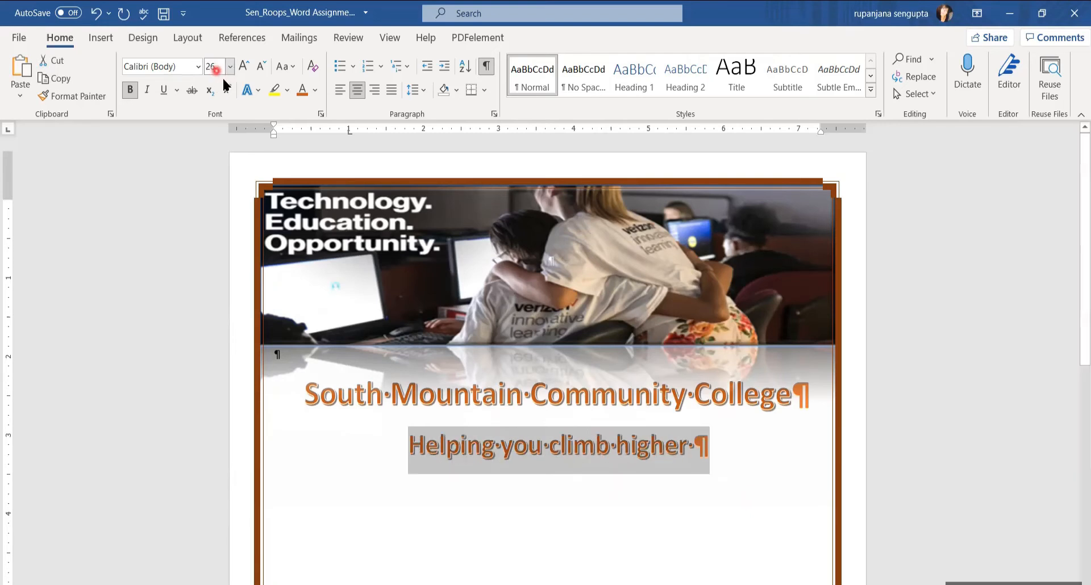
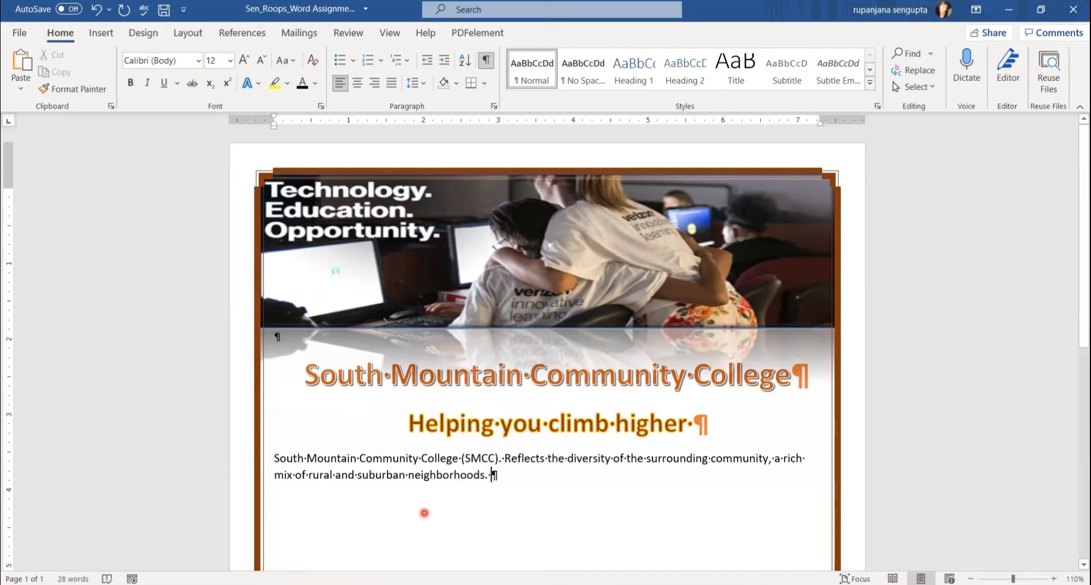
# Place the cursor after 'neighborhoods.' after checking the Flyer Example document.
pyautogui.click(497, 479)
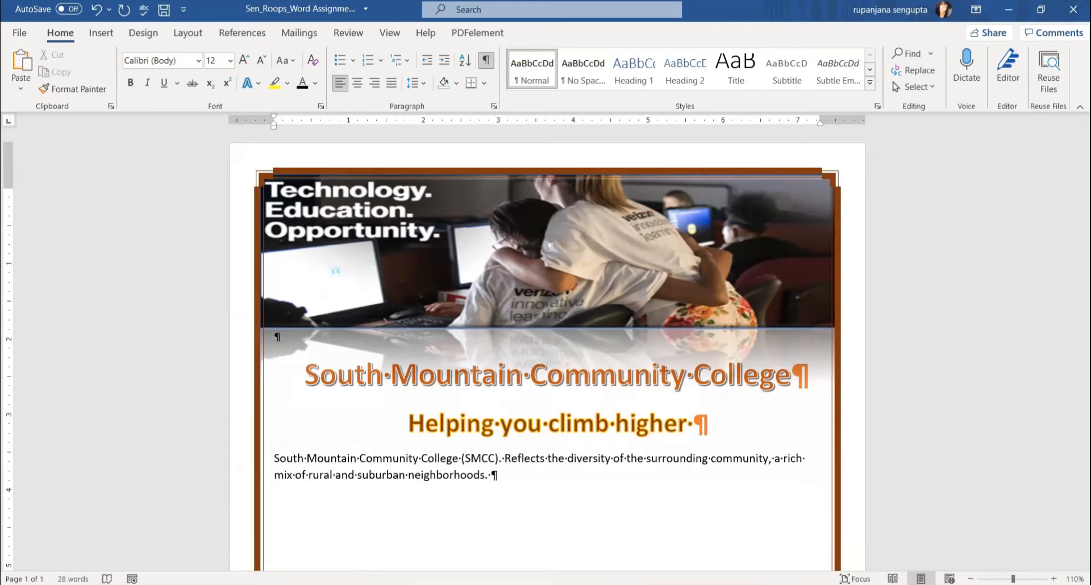
pyautogui.click(279, 537)
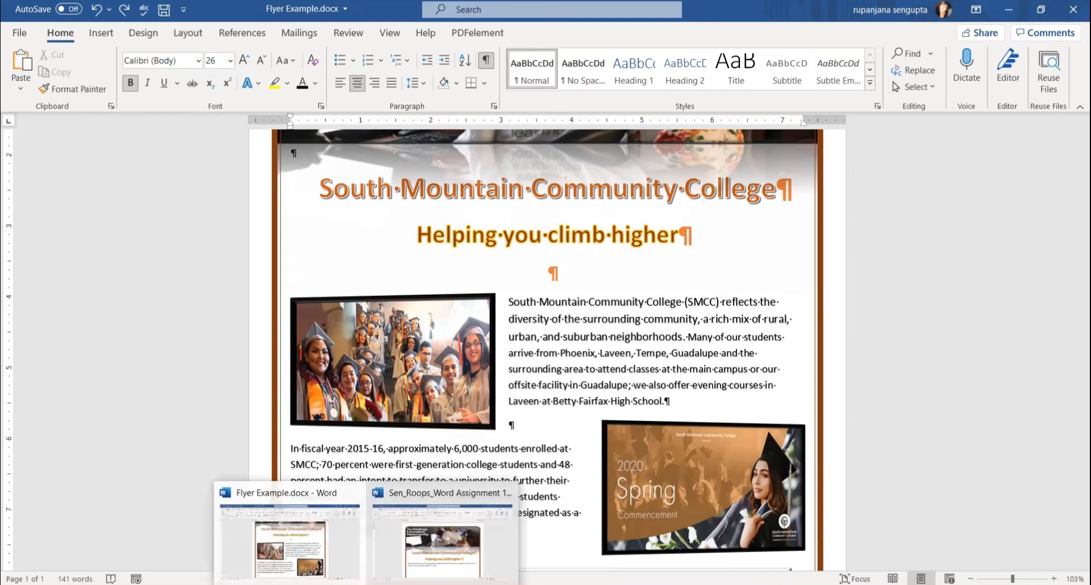
pyautogui.click(424, 566)
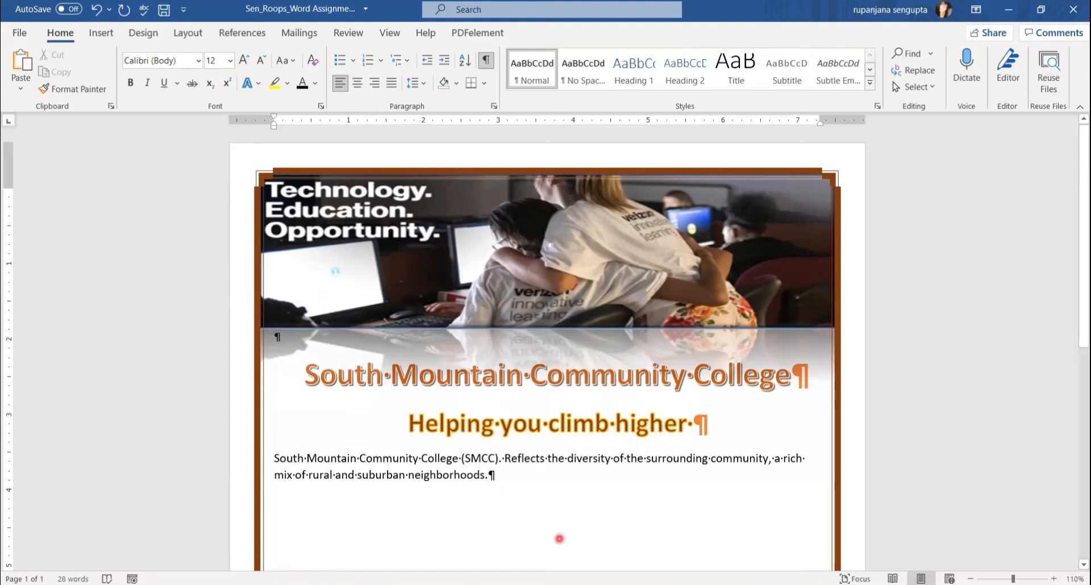
pyautogui.click(100, 35)
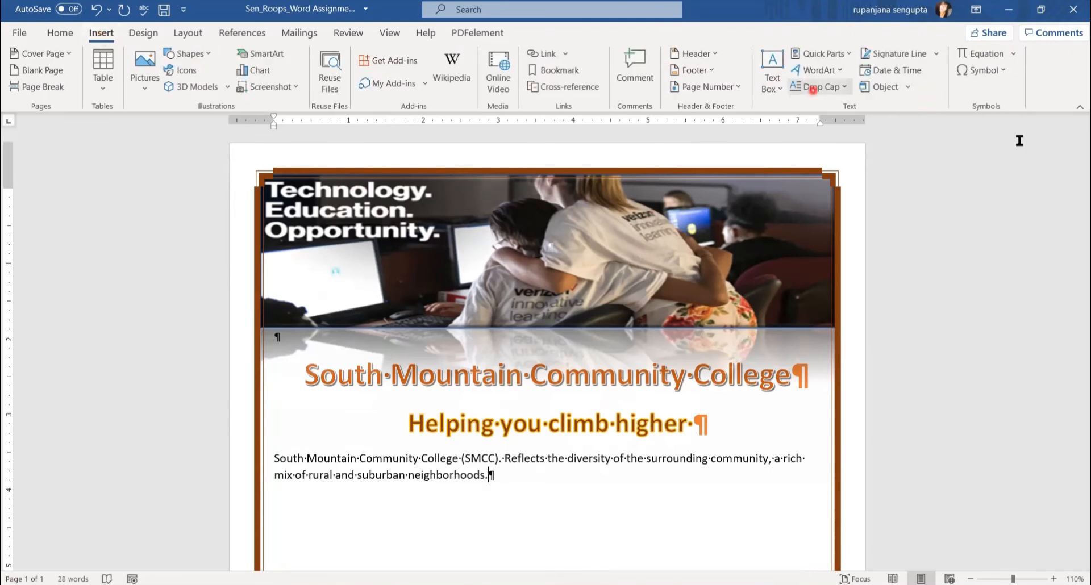
# Insert the text of 'Word_Flyer _Raw Text to insert.docx' after 'neighborhoods.'.
pyautogui.click(908, 88)
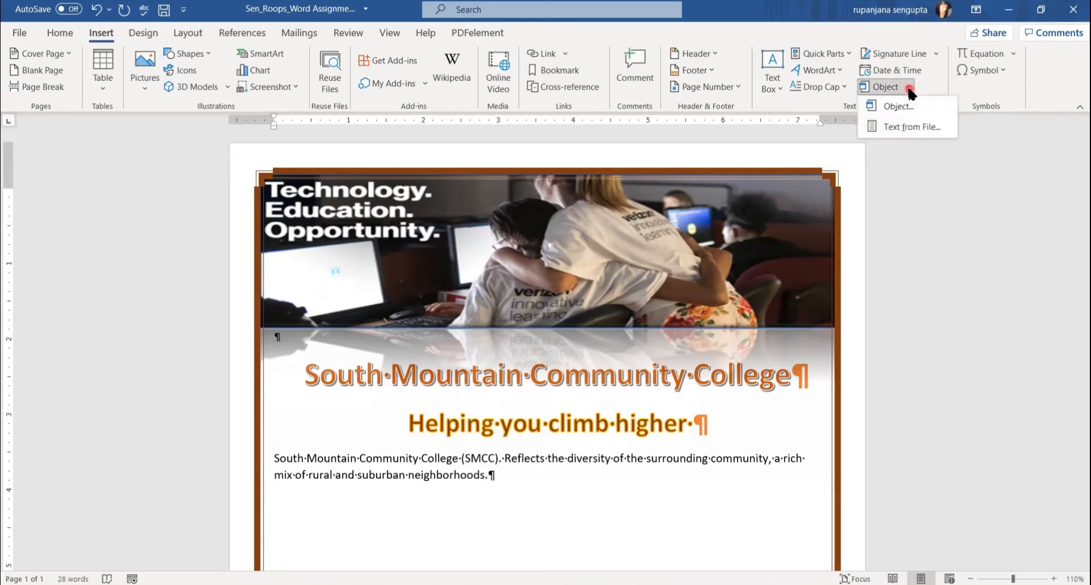
pyautogui.click(903, 131)
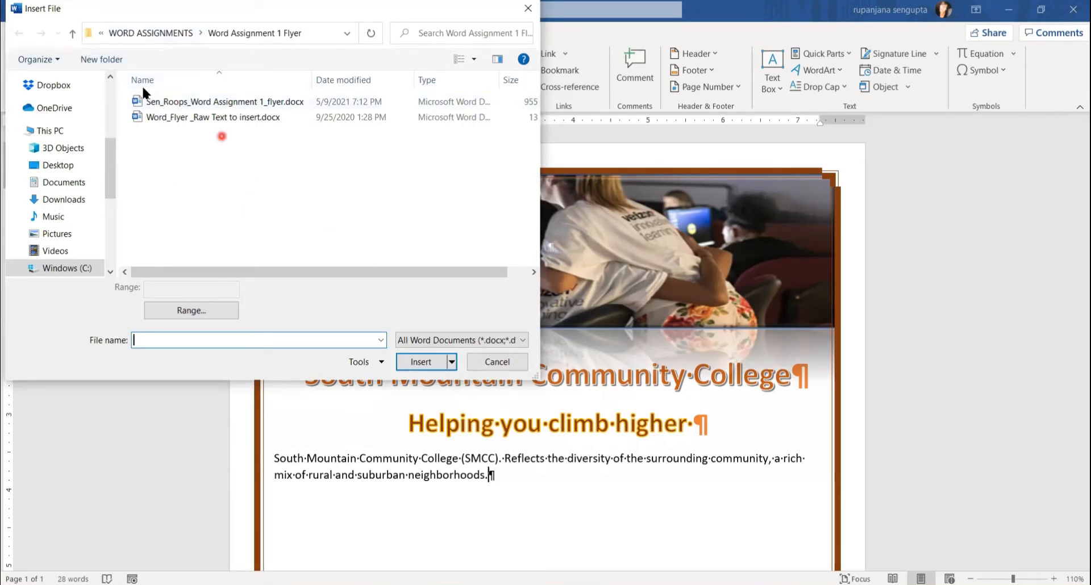
pyautogui.click(143, 100)
pyautogui.click(188, 118)
pyautogui.click(425, 366)
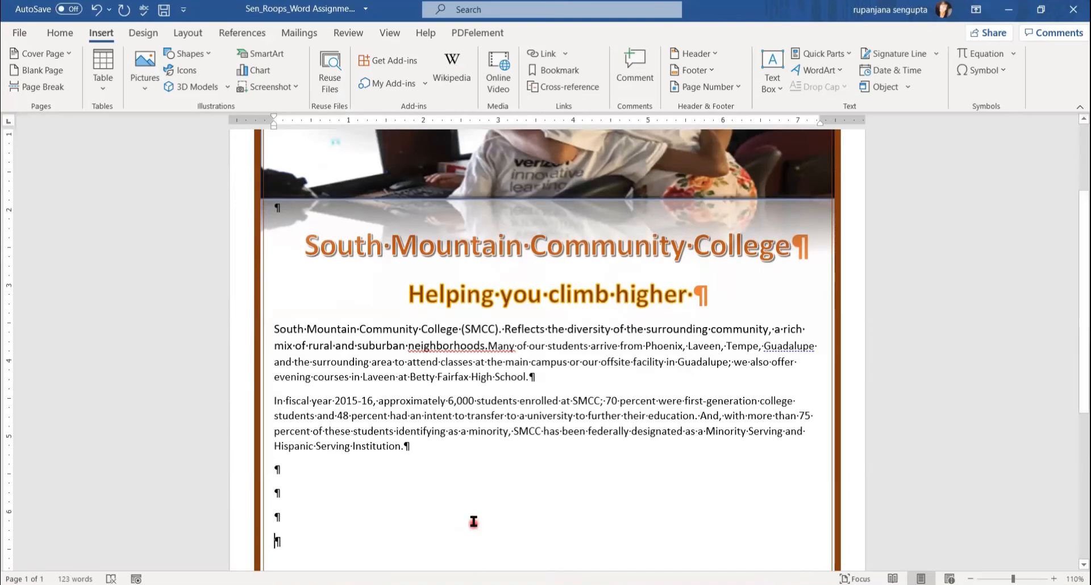
# Correct 'neighborhoods.Many' to 'neighborhoods. Many' with the spelling suggestion, then select both body paragraphs.
pyautogui.rightClick(475, 346)
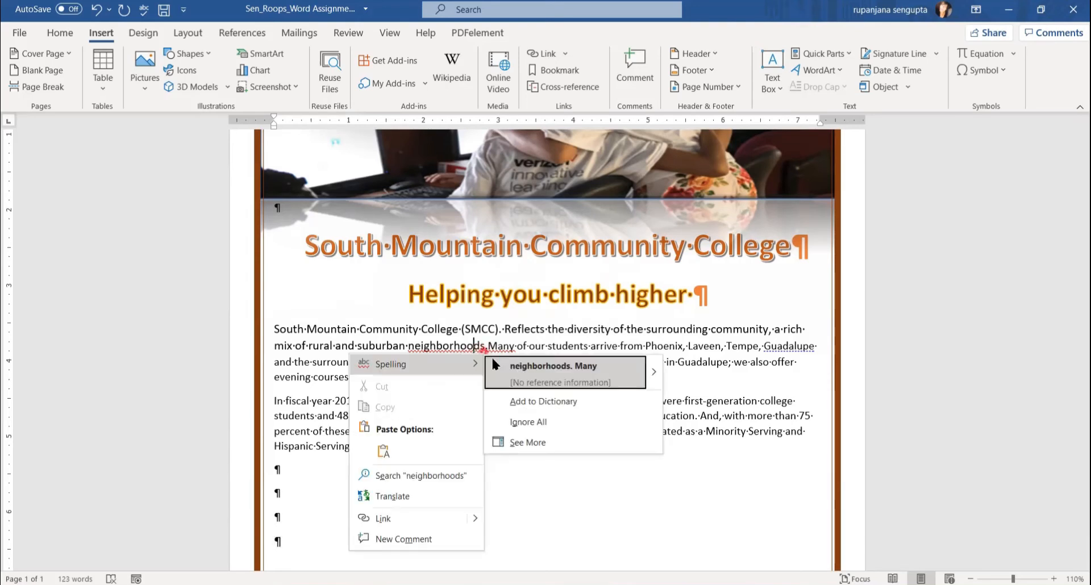
pyautogui.click(567, 376)
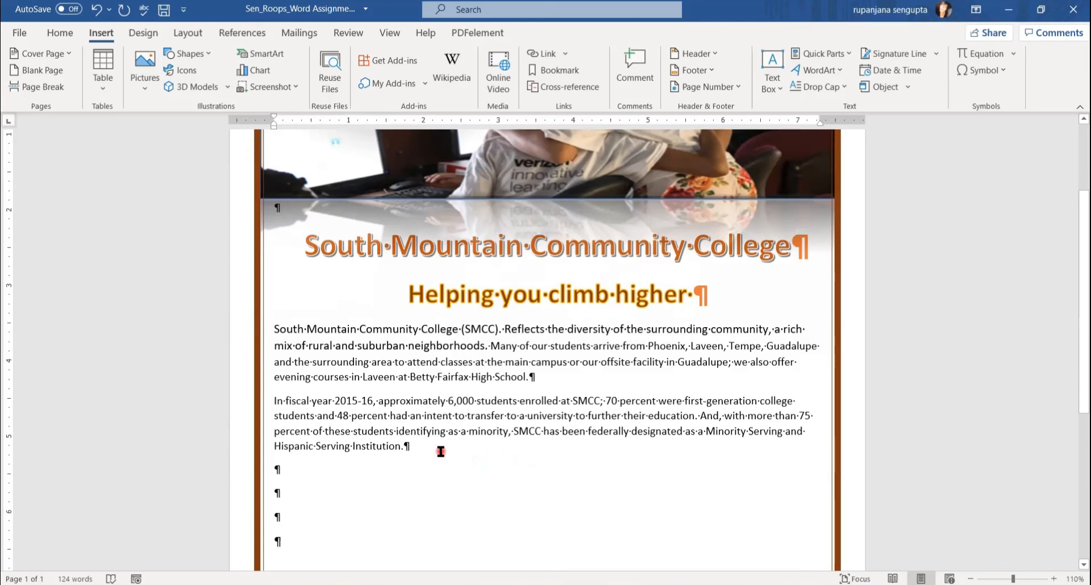
pyautogui.moveTo(438, 450); pyautogui.dragTo(274, 328)
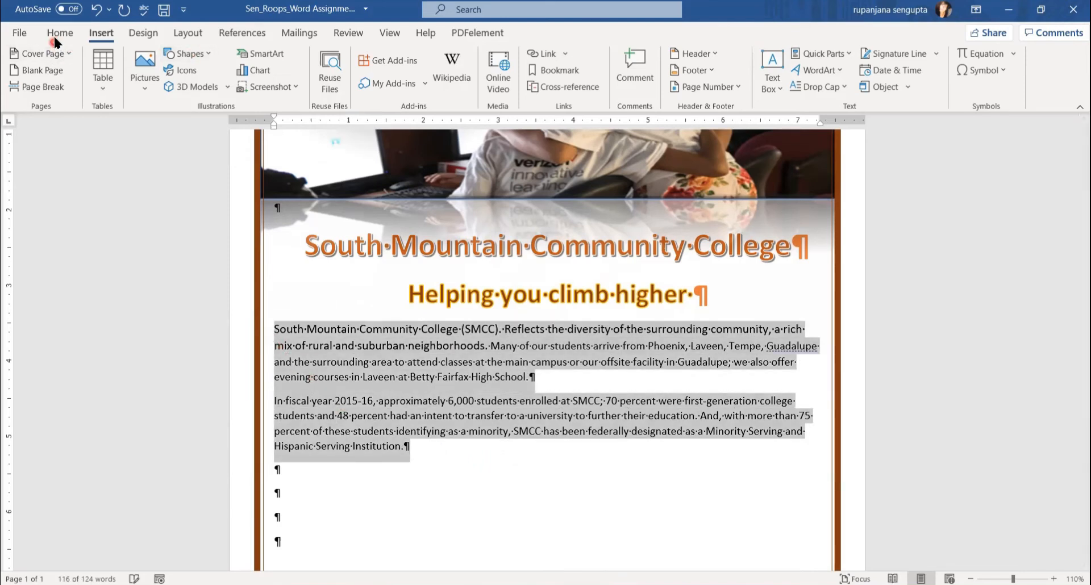
# Apply the Fill: Black, Text color 1 shadow text effect to both body paragraphs.
pyautogui.click(55, 34)
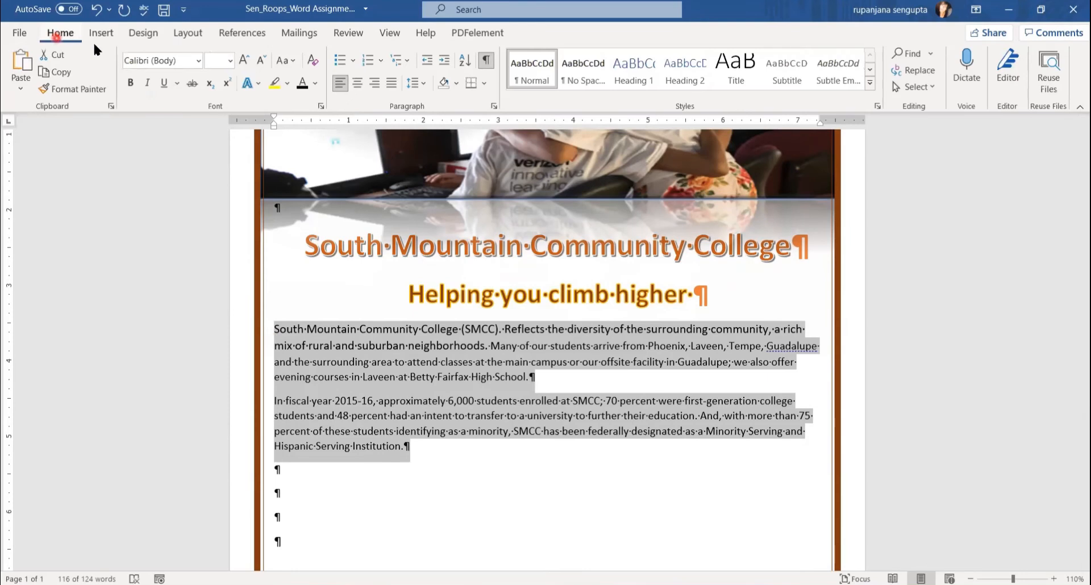
pyautogui.click(256, 84)
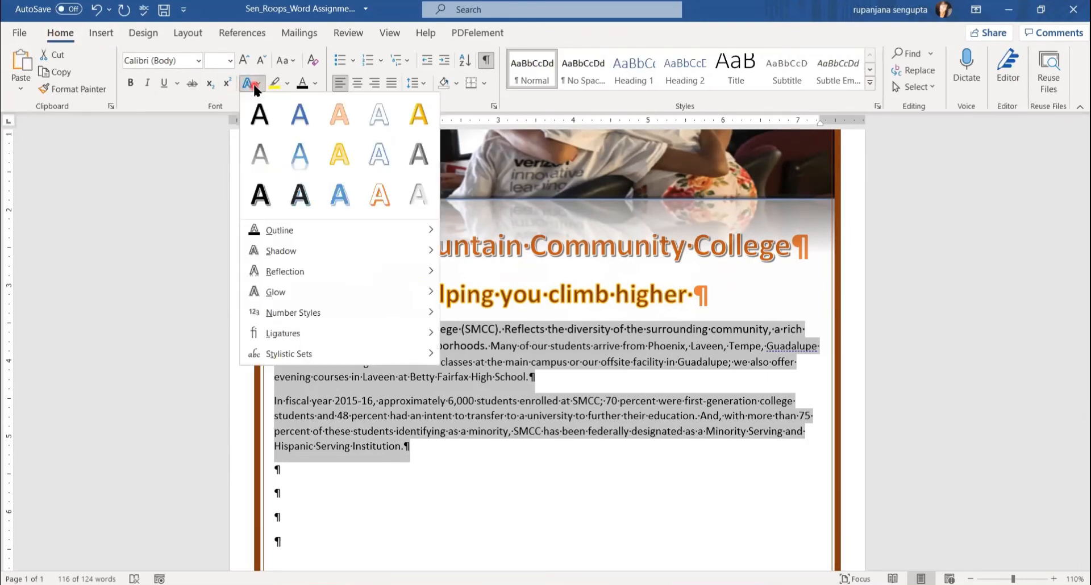
pyautogui.click(255, 126)
pyautogui.click(471, 474)
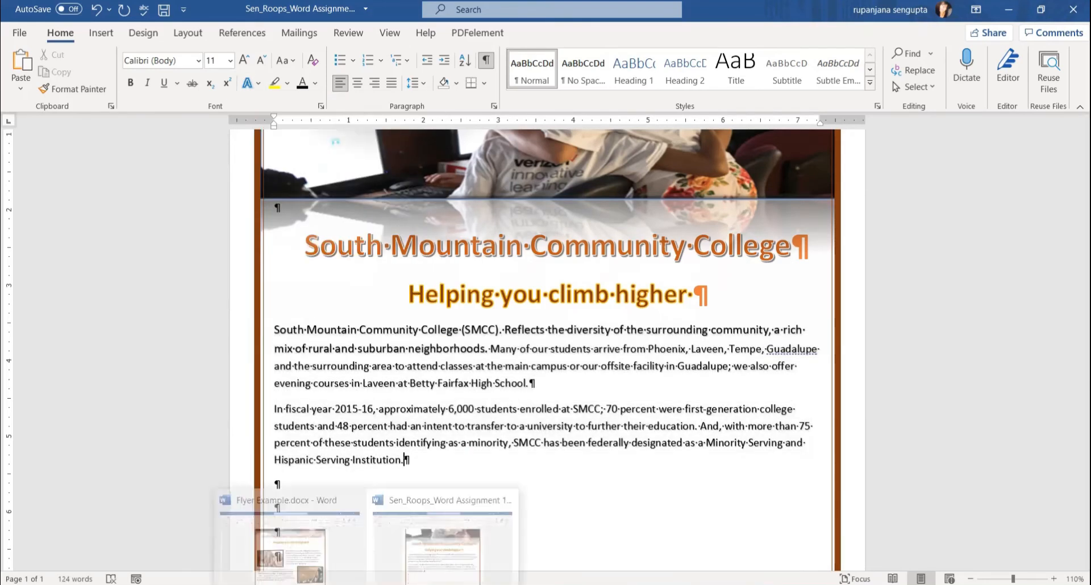
# Compare with the Flyer Example, then place the cursor at the start of the first paragraph.
pyautogui.click(267, 564)
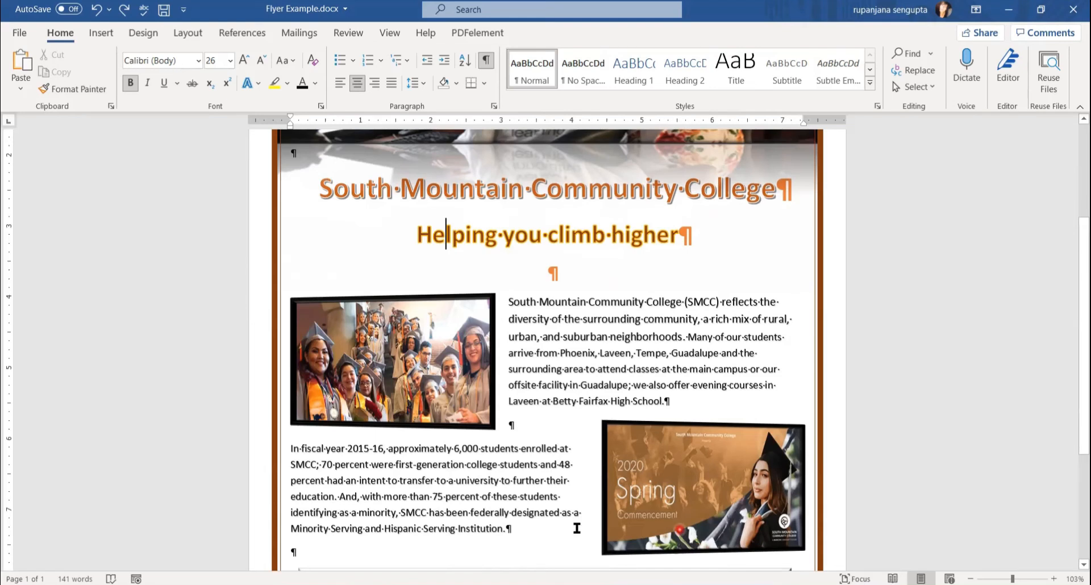
pyautogui.moveTo(366, 584)
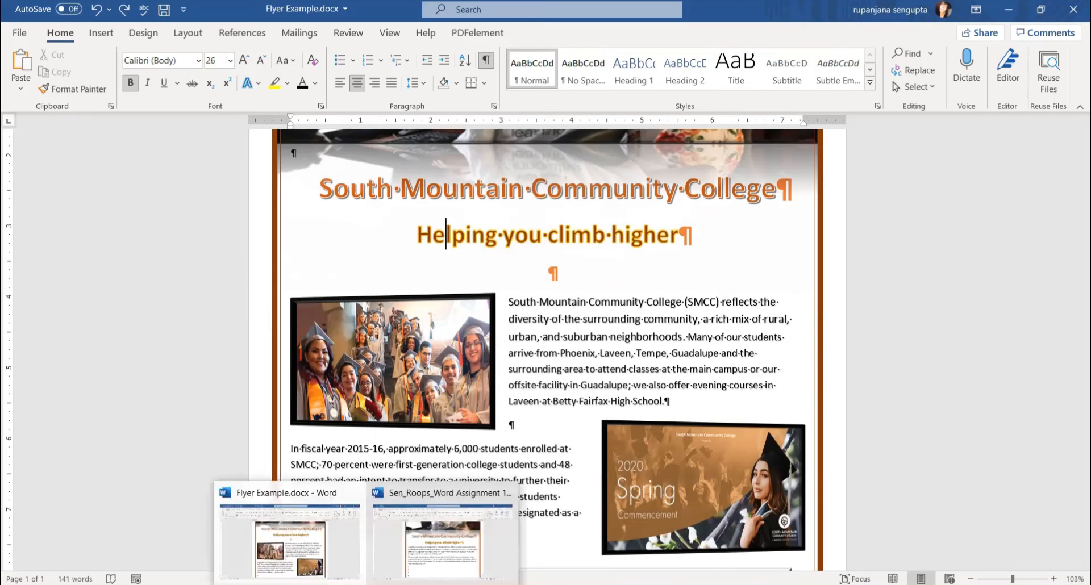
pyautogui.click(440, 565)
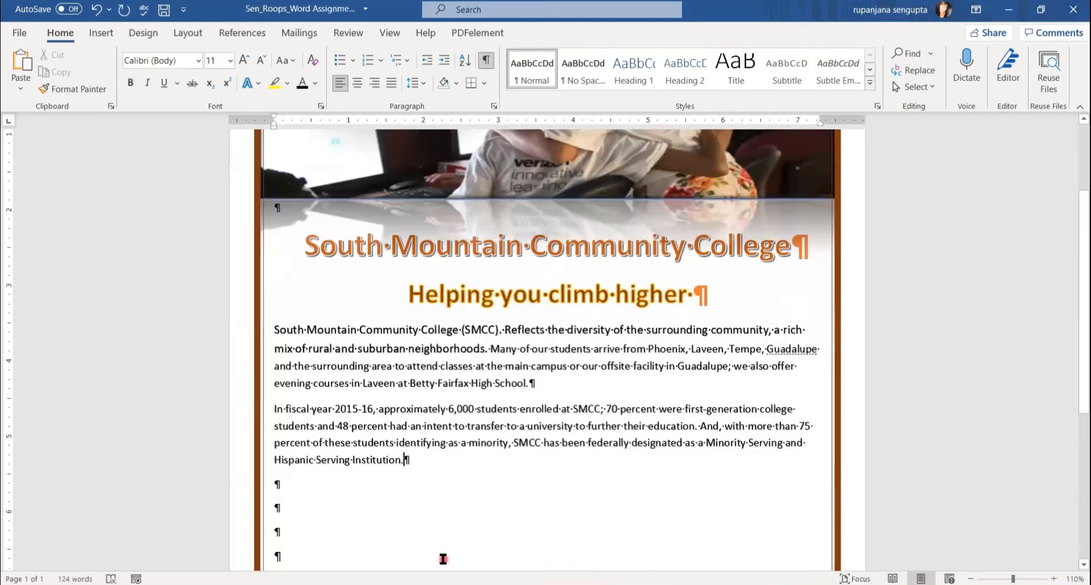
pyautogui.click(275, 331)
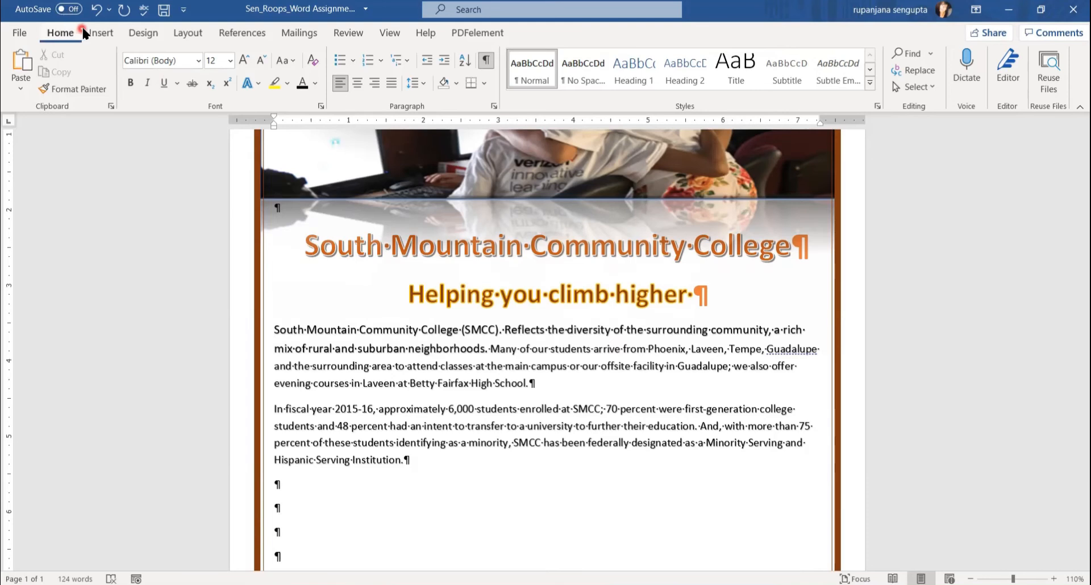
pyautogui.click(100, 33)
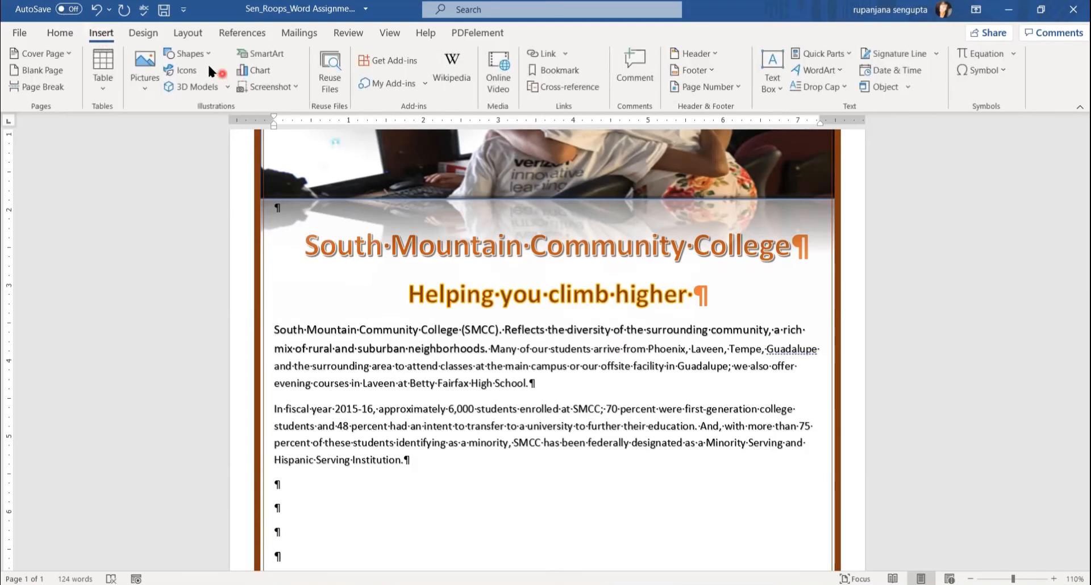
# Draw a rectangle beside the first body paragraph with Square text wrapping.
pyautogui.click(193, 57)
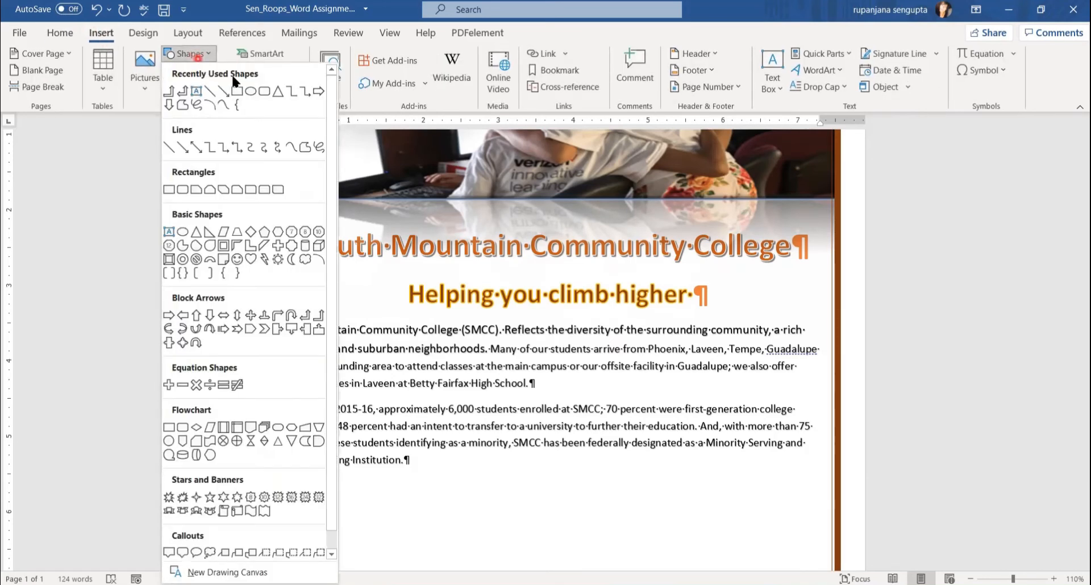
pyautogui.click(237, 90)
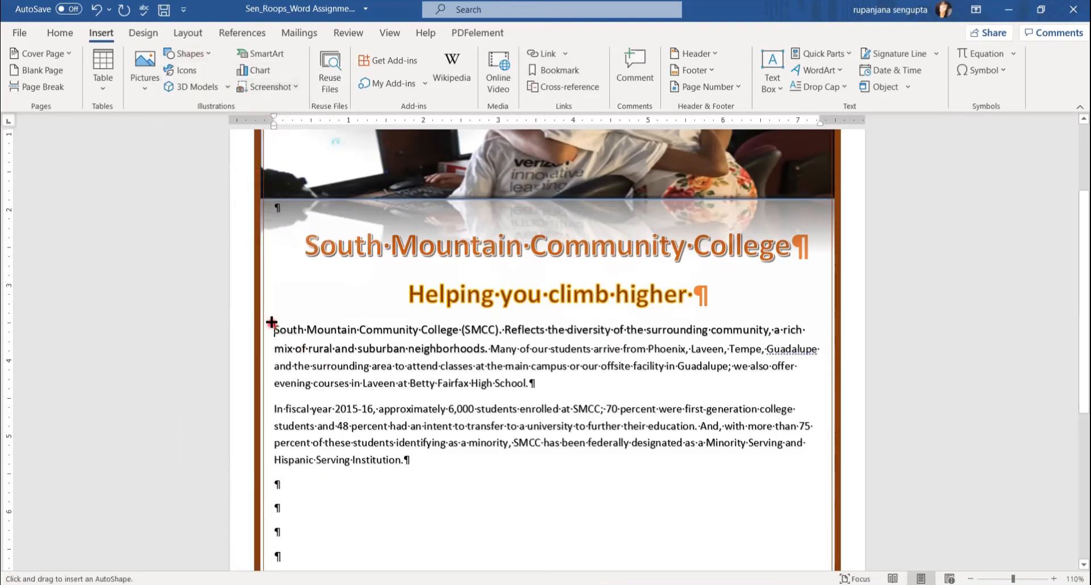
pyautogui.moveTo(271, 322)
pyautogui.mouseDown()
pyautogui.moveTo(488, 472)
pyautogui.moveTo(492, 451)
pyautogui.mouseUp()
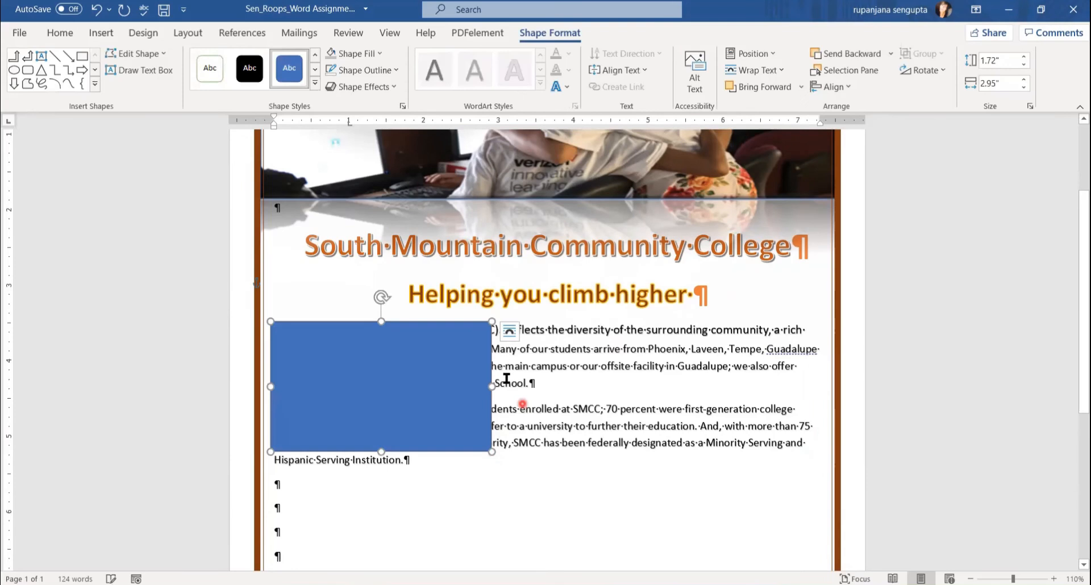
pyautogui.click(510, 331)
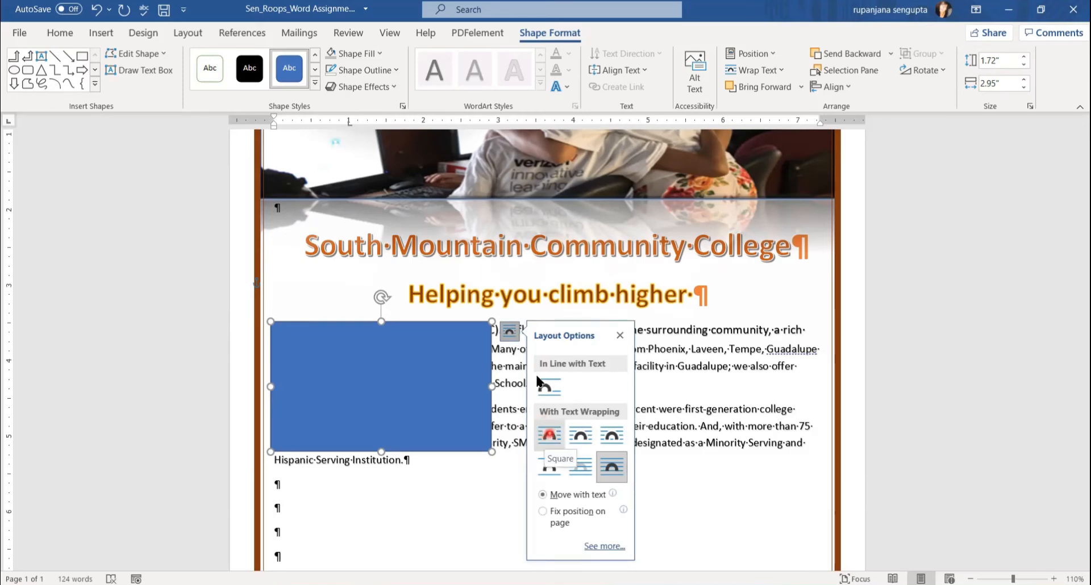
pyautogui.click(549, 436)
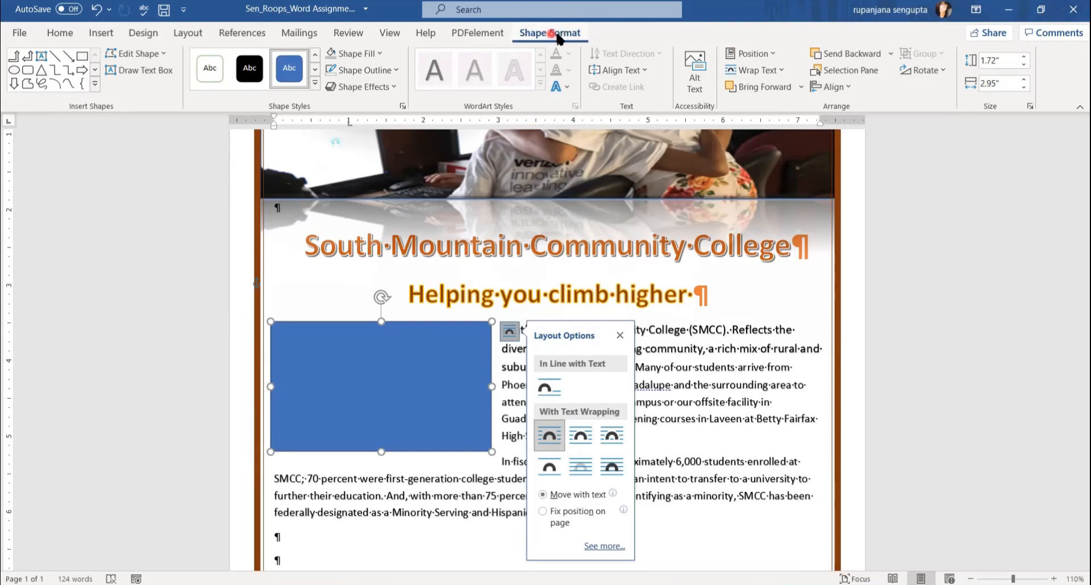
# Set the rectangle's height to 1.78".
pyautogui.click(1001, 65)
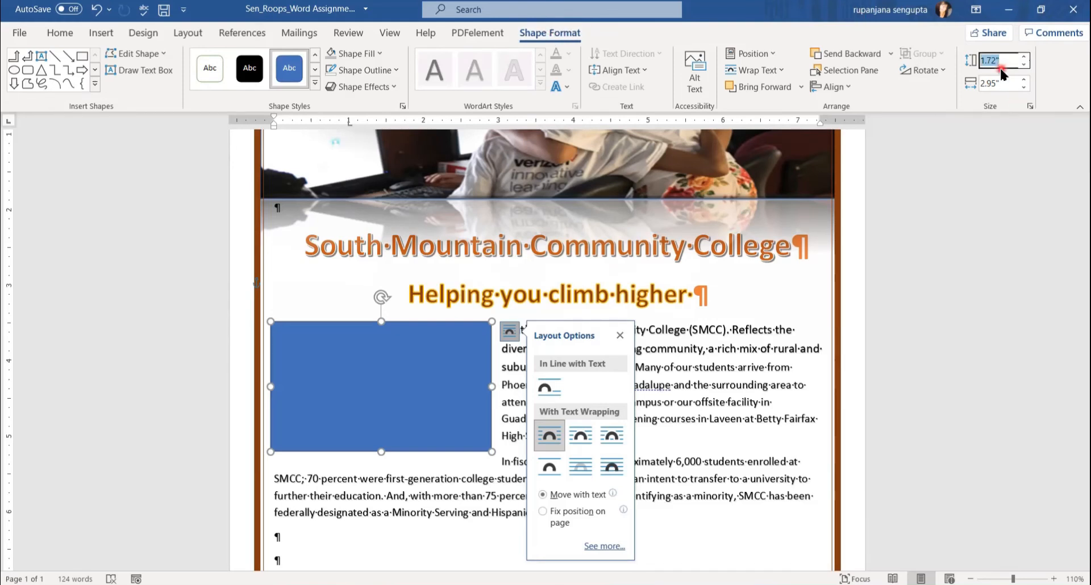
pyautogui.write('1.78')
pyautogui.press('Return')
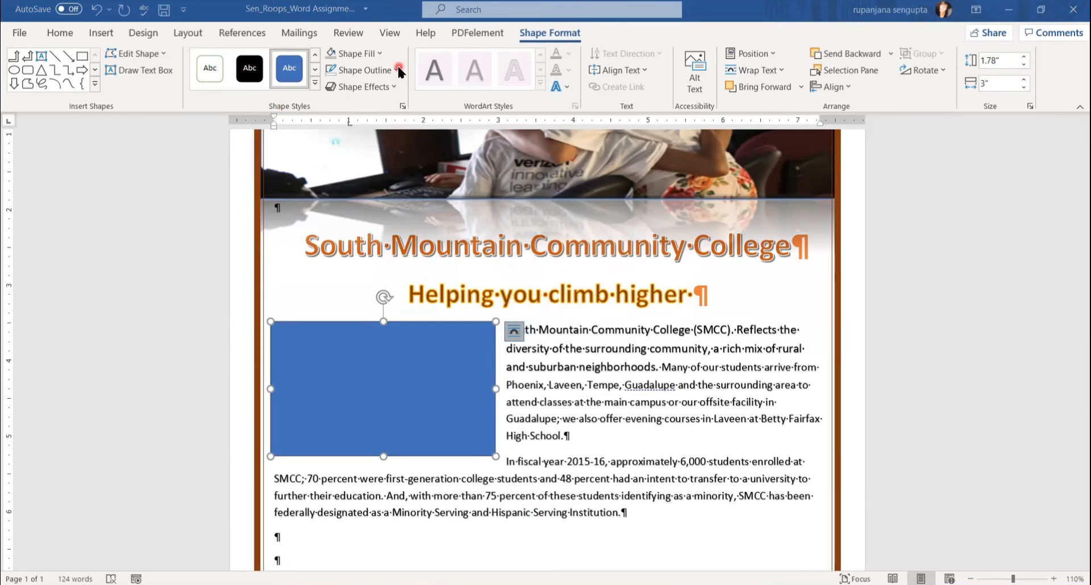
pyautogui.click(380, 53)
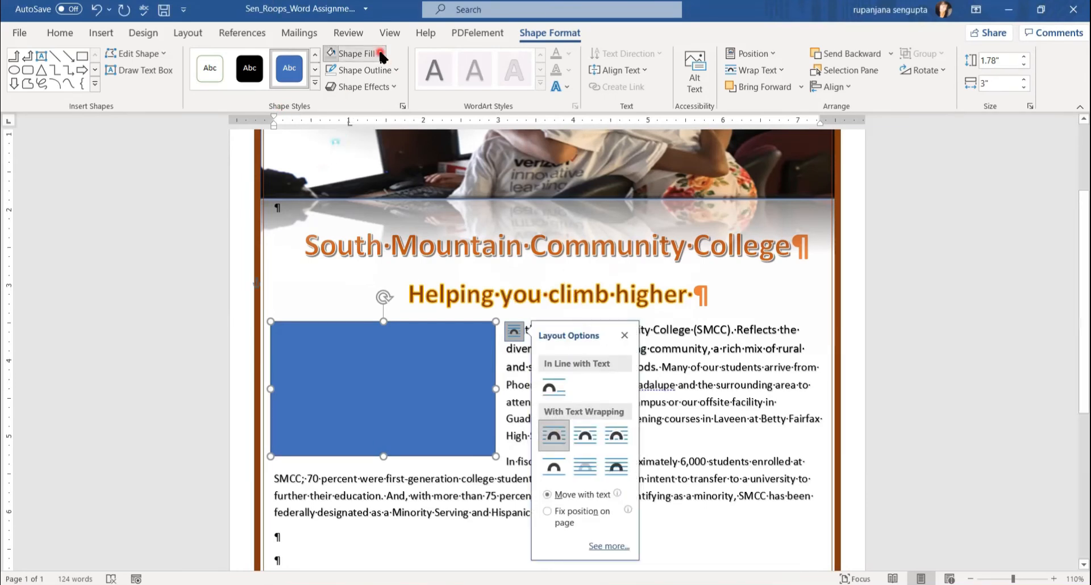
# Fill the rectangle with the Graduation.jpg picture from a file.
pyautogui.click(380, 54)
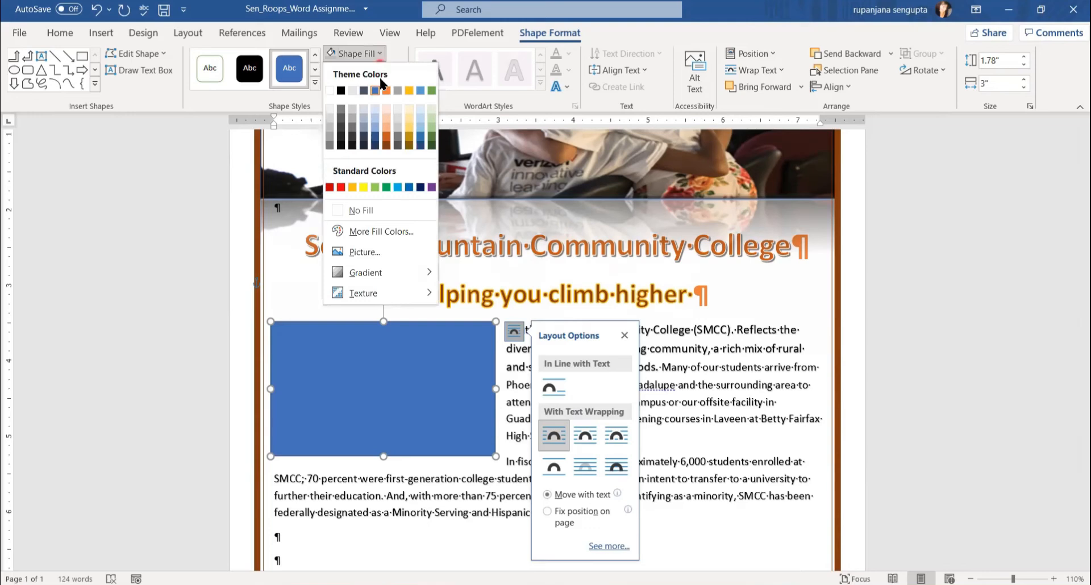
pyautogui.click(374, 250)
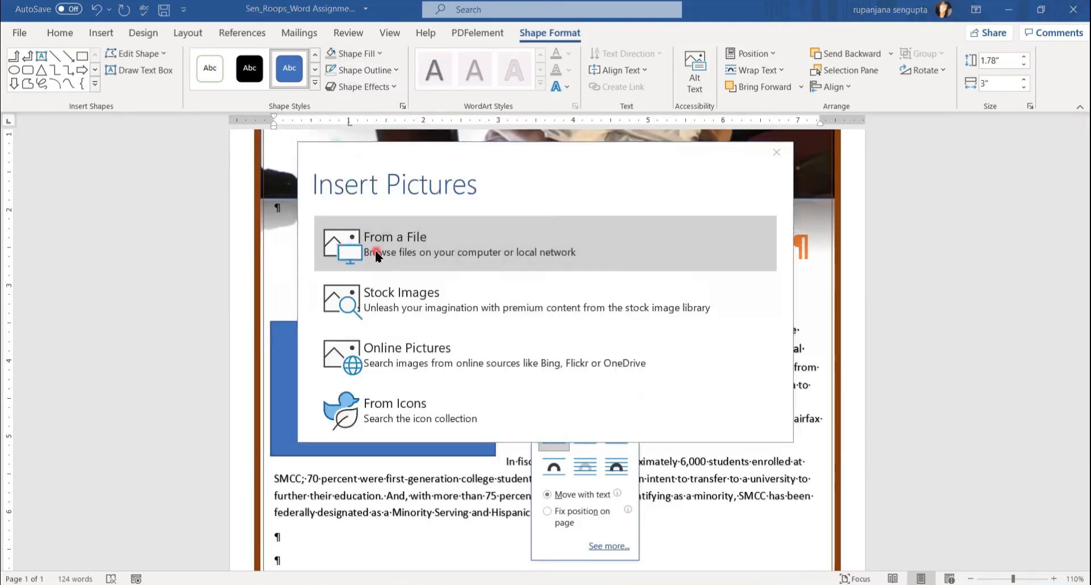
pyautogui.click(375, 250)
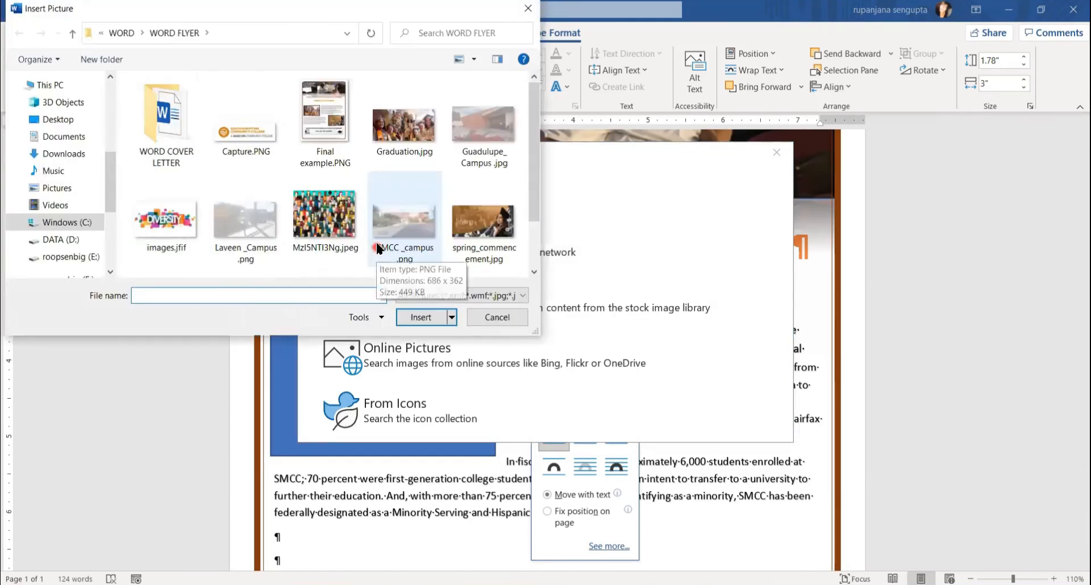
pyautogui.click(398, 136)
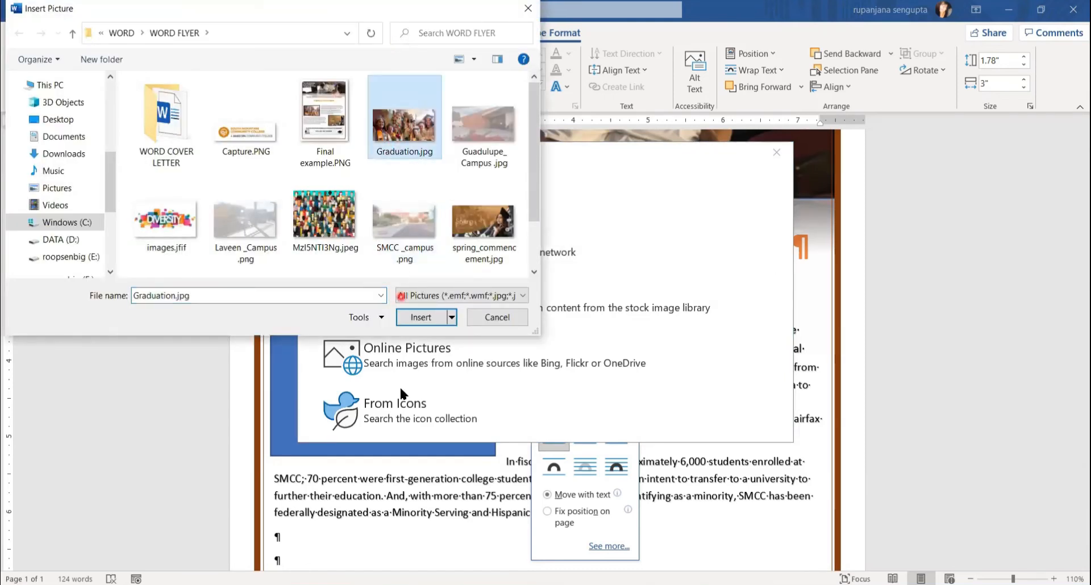
pyautogui.click(404, 313)
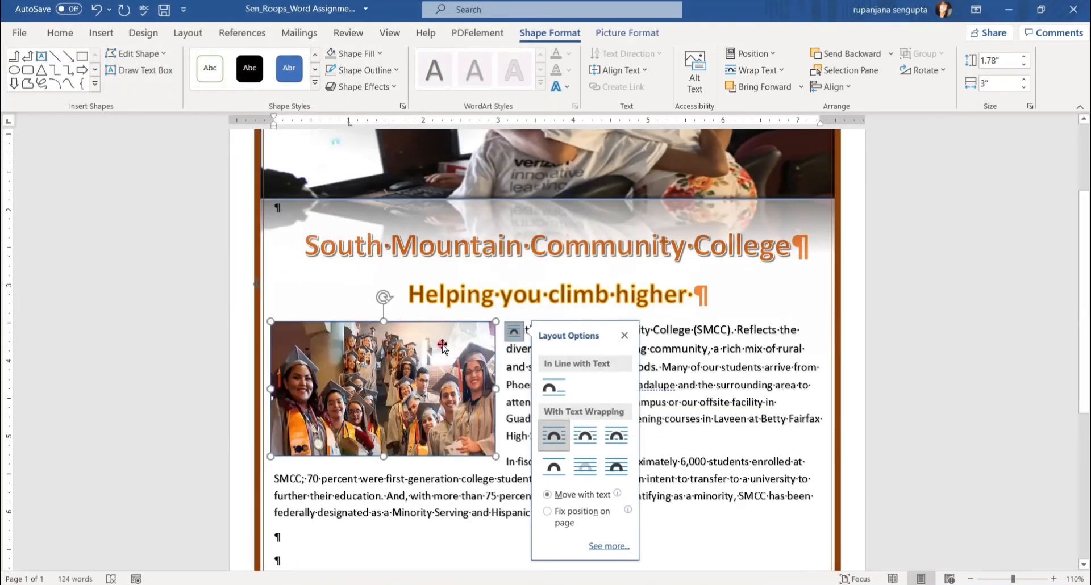
# Give the graduation photo's outline a 4½ pt weight.
pyautogui.click(394, 71)
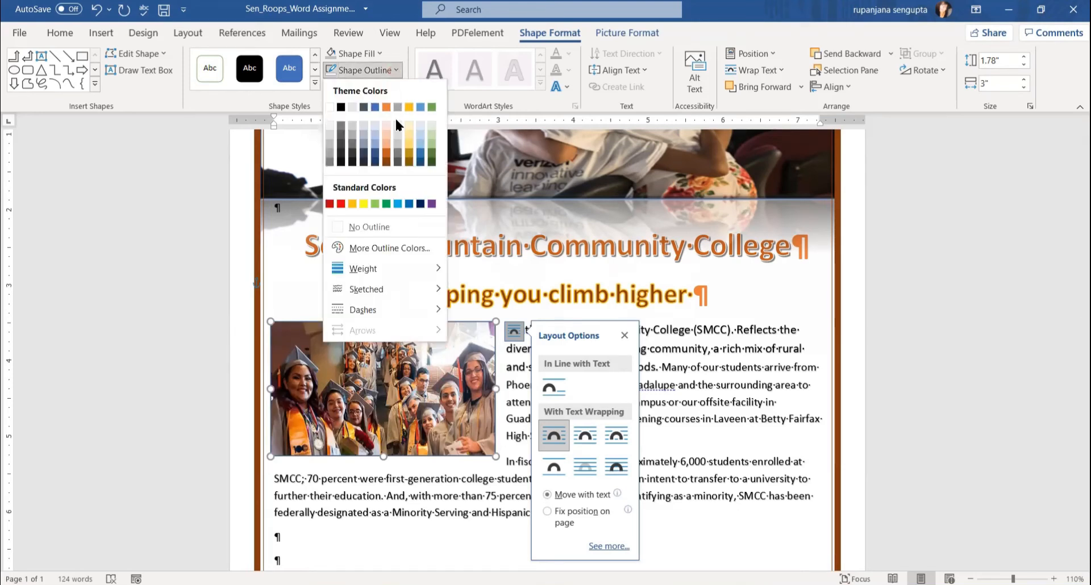
pyautogui.moveTo(370, 271)
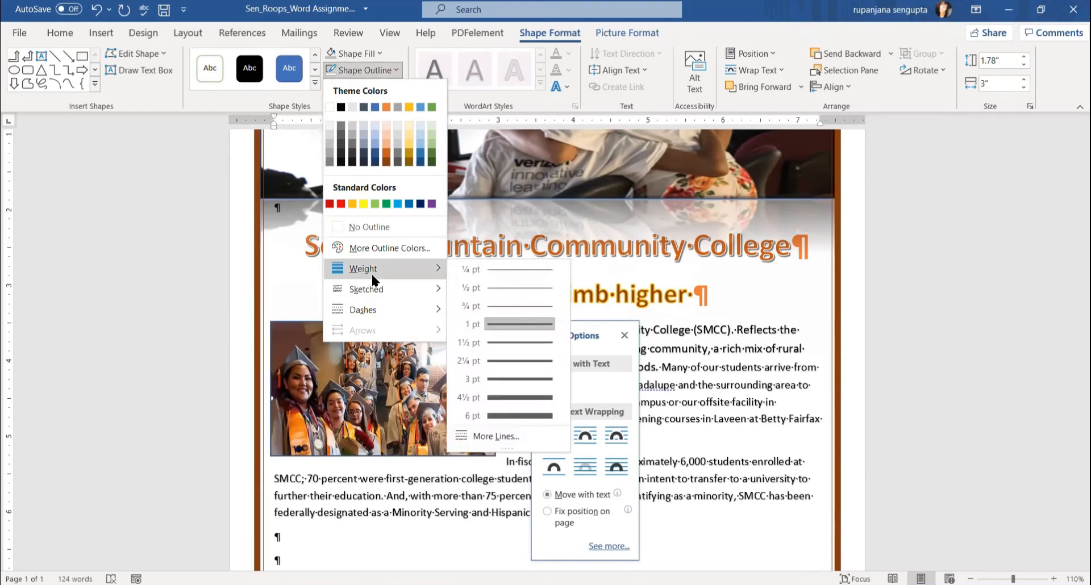
pyautogui.click(483, 392)
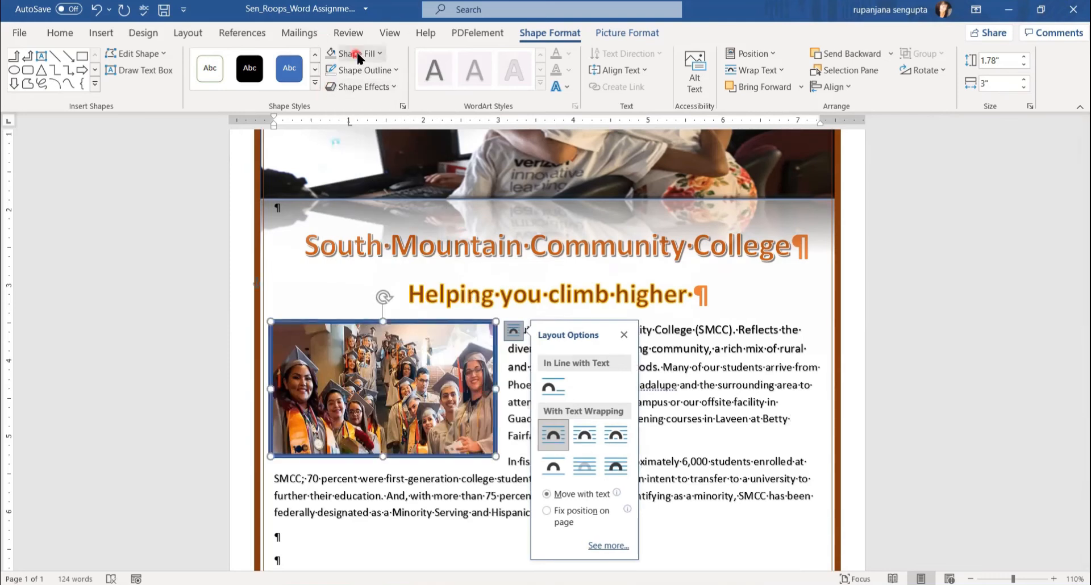
pyautogui.click(394, 71)
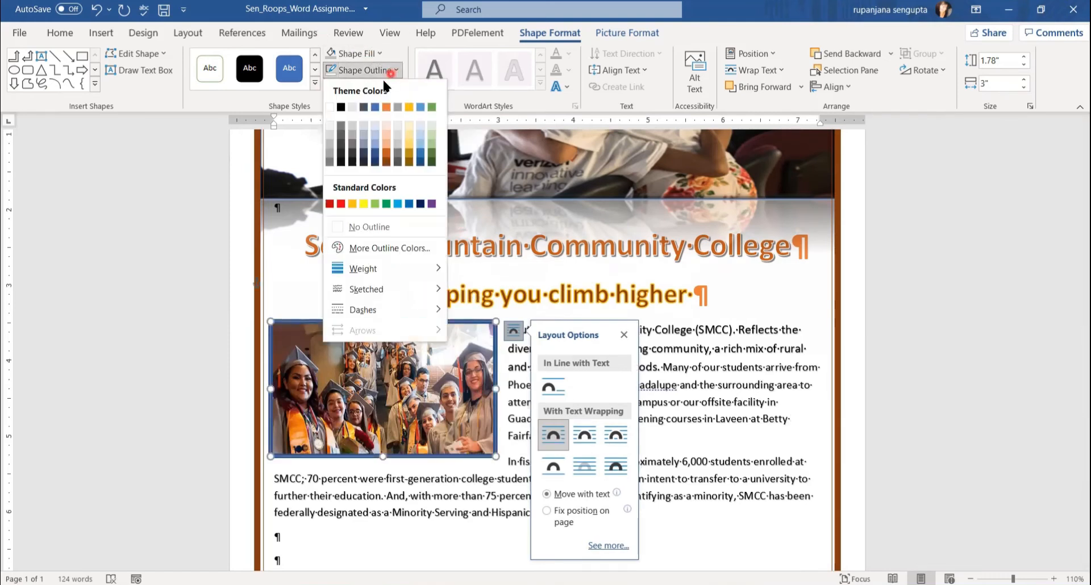
# Make the photo's outline black and add a Cutout bevel.
pyautogui.click(339, 108)
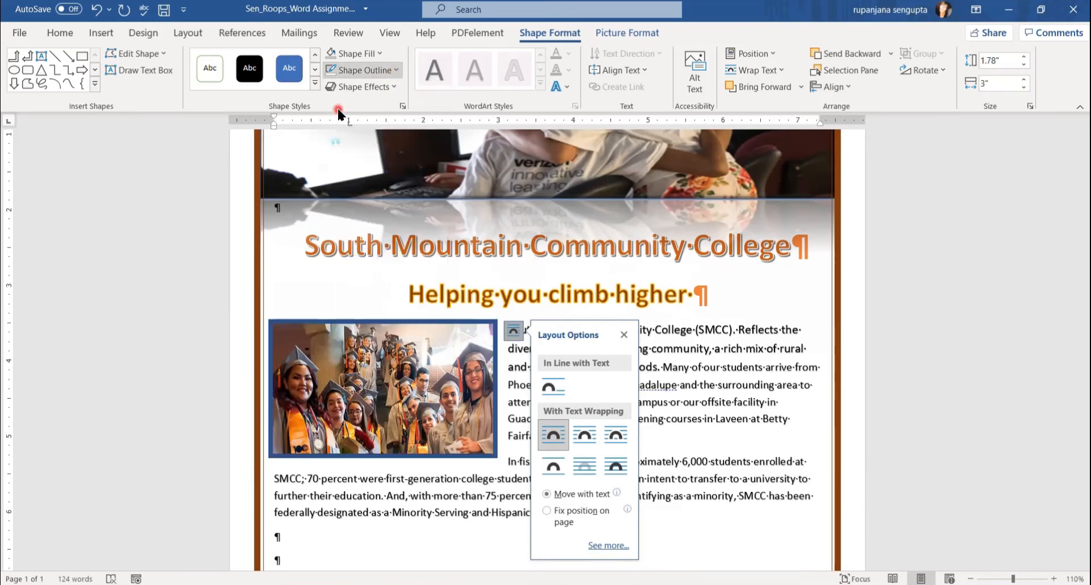
pyautogui.click(396, 88)
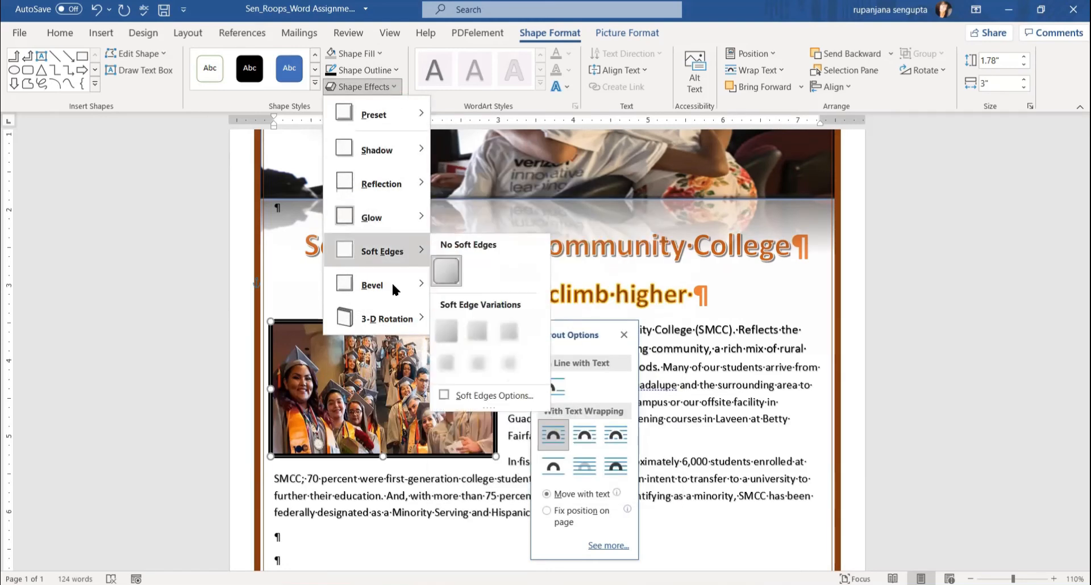
pyautogui.moveTo(389, 286)
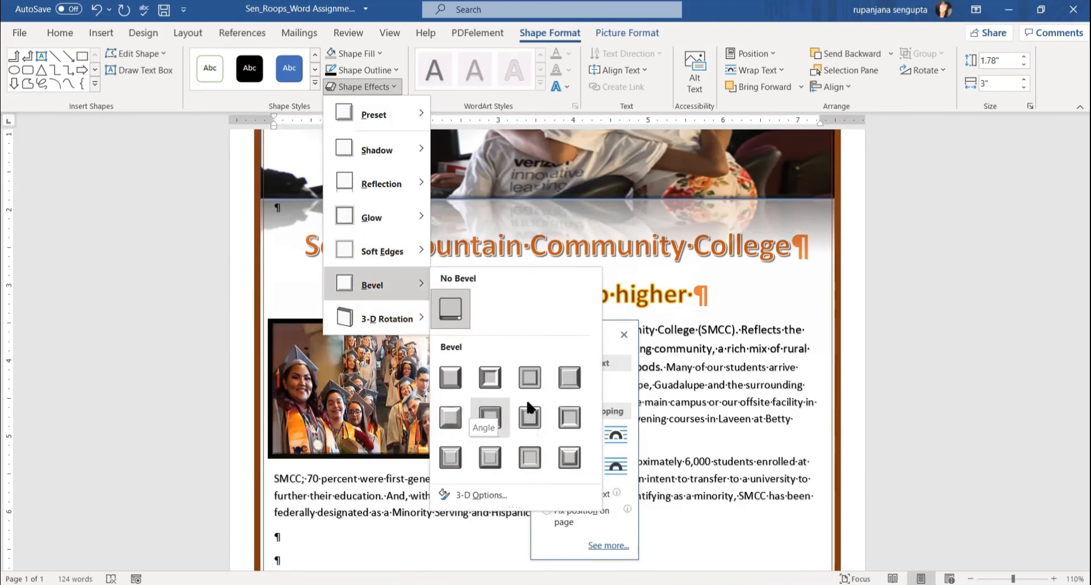
pyautogui.click(562, 417)
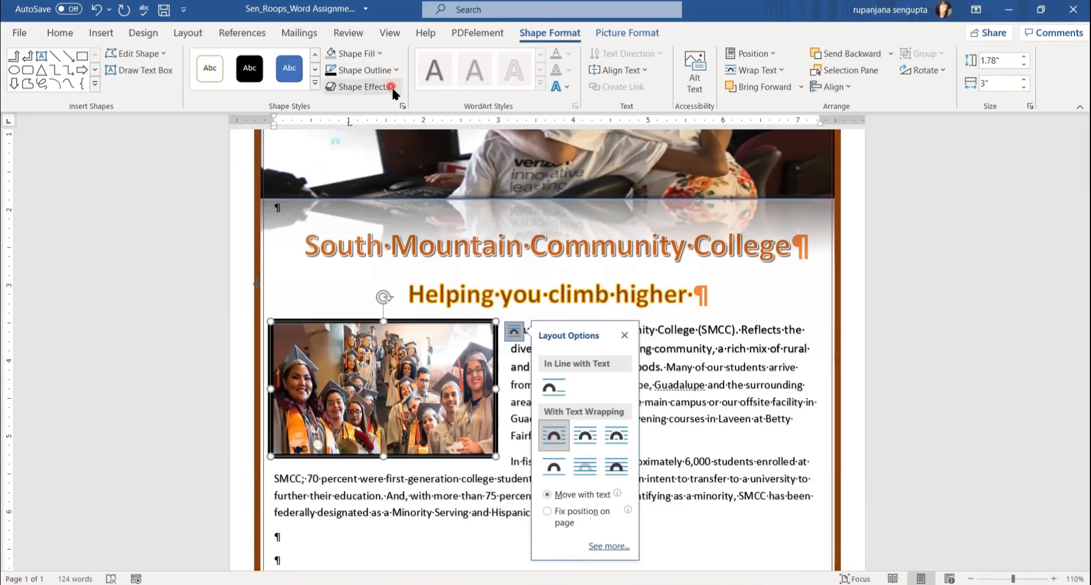
# Apply the Perspective: Left 3-D rotation to the photo.
pyautogui.click(395, 87)
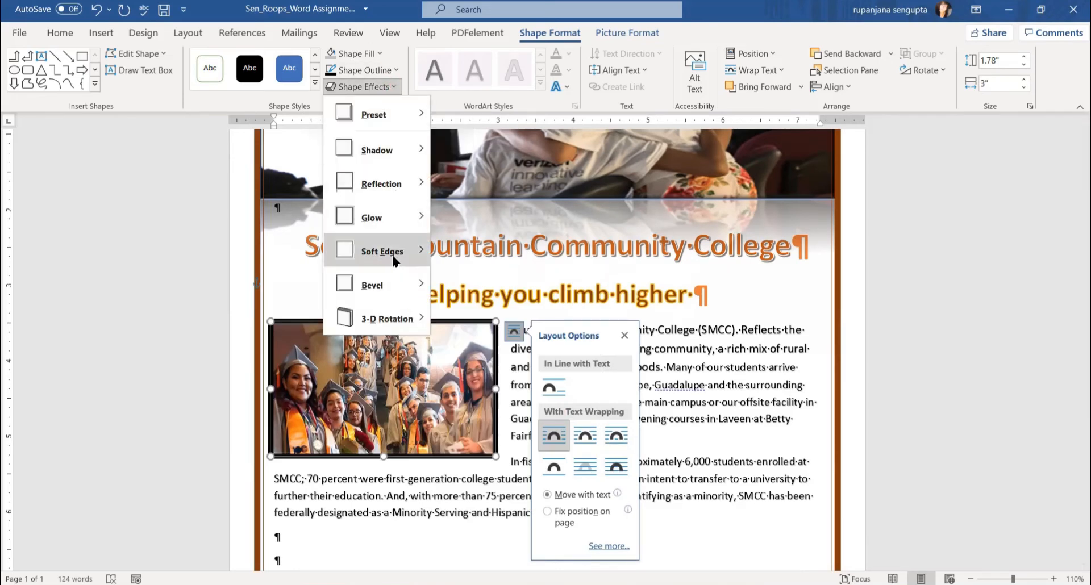
pyautogui.moveTo(394, 259)
pyautogui.moveTo(373, 325)
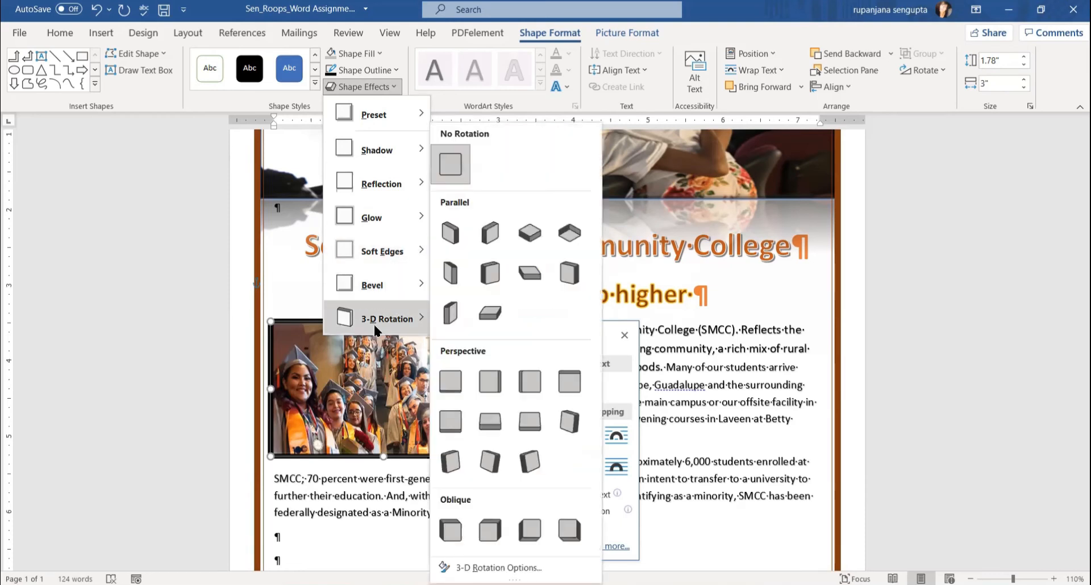
pyautogui.click(489, 382)
pyautogui.click(696, 397)
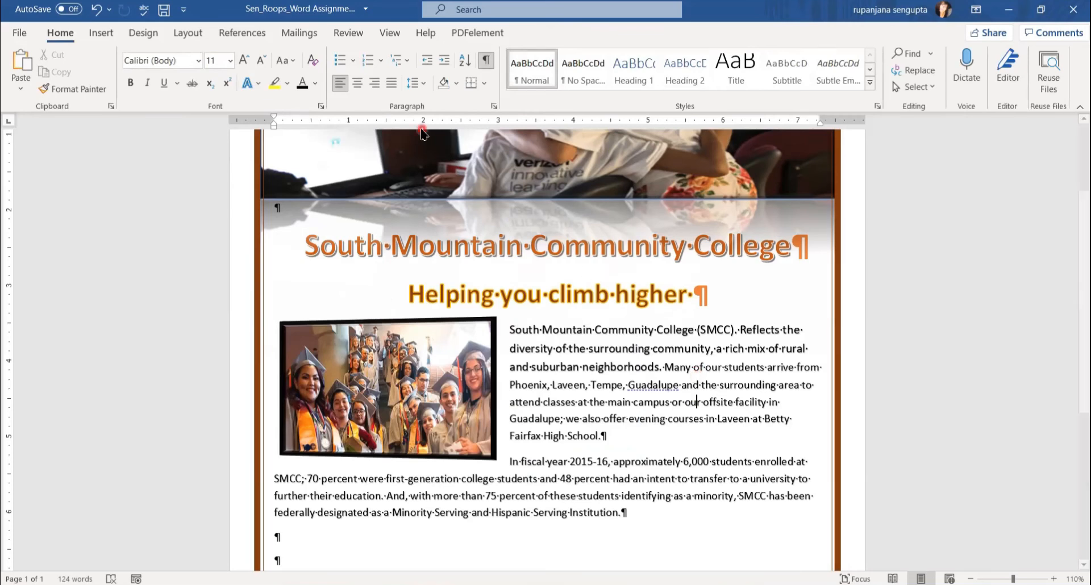
# Draw a second rectangle, about 1.25" by 2.24", beside the end of the last paragraph.
pyautogui.click(21, 164)
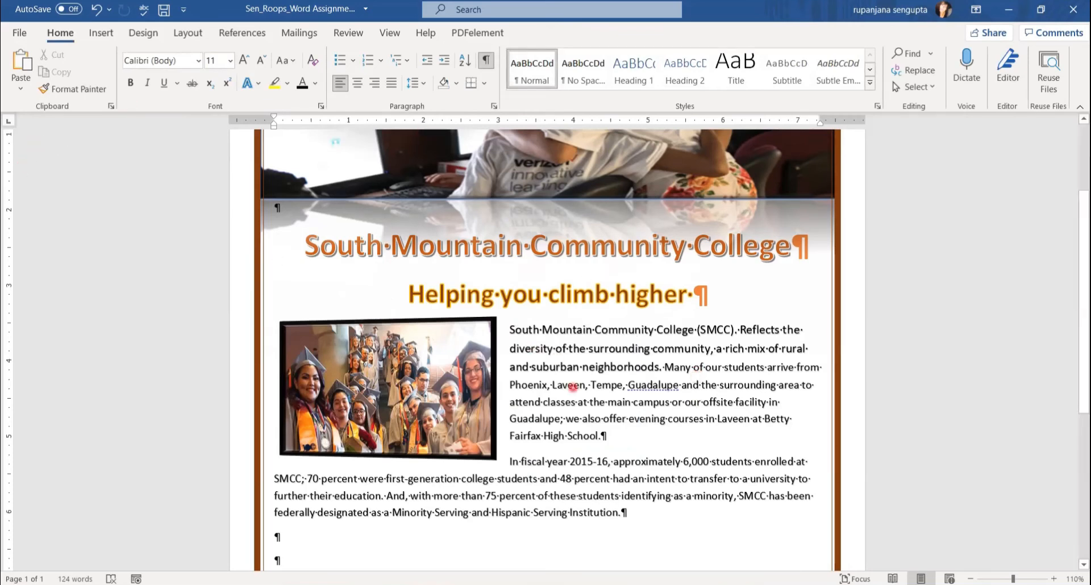
pyautogui.click(694, 505)
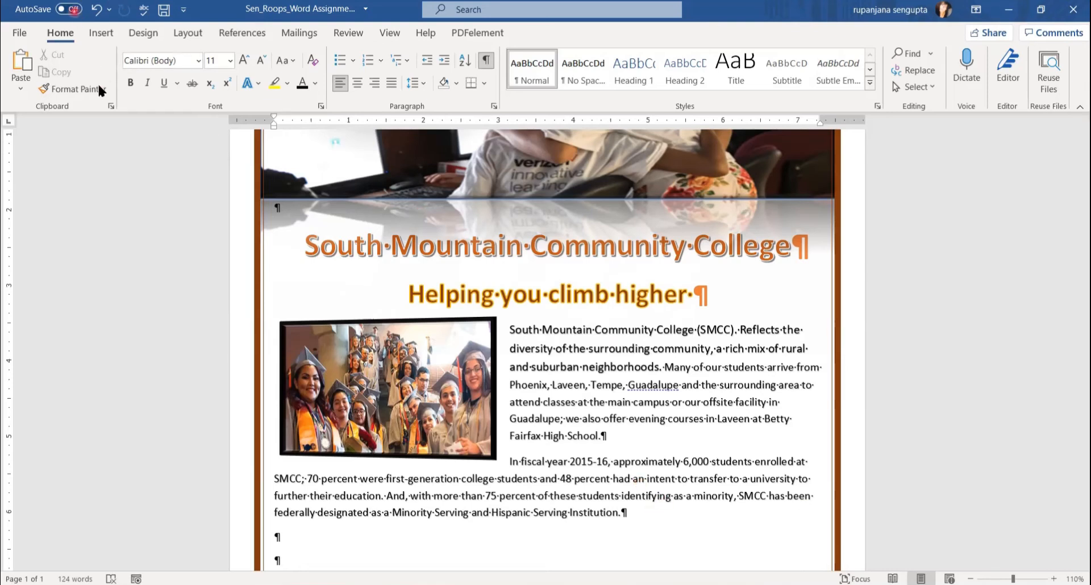
pyautogui.click(102, 35)
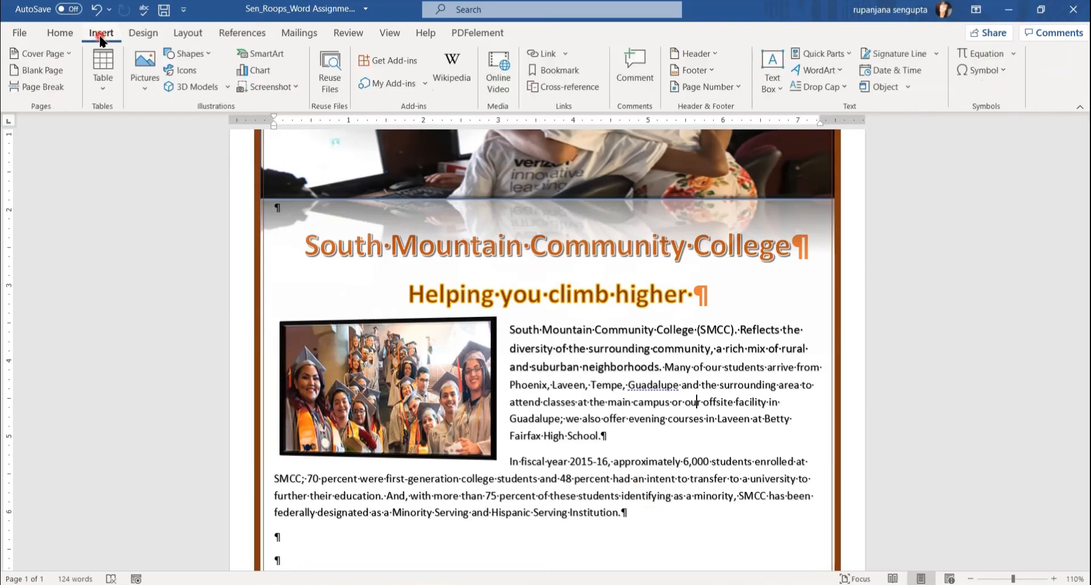
pyautogui.click(185, 53)
pyautogui.click(234, 87)
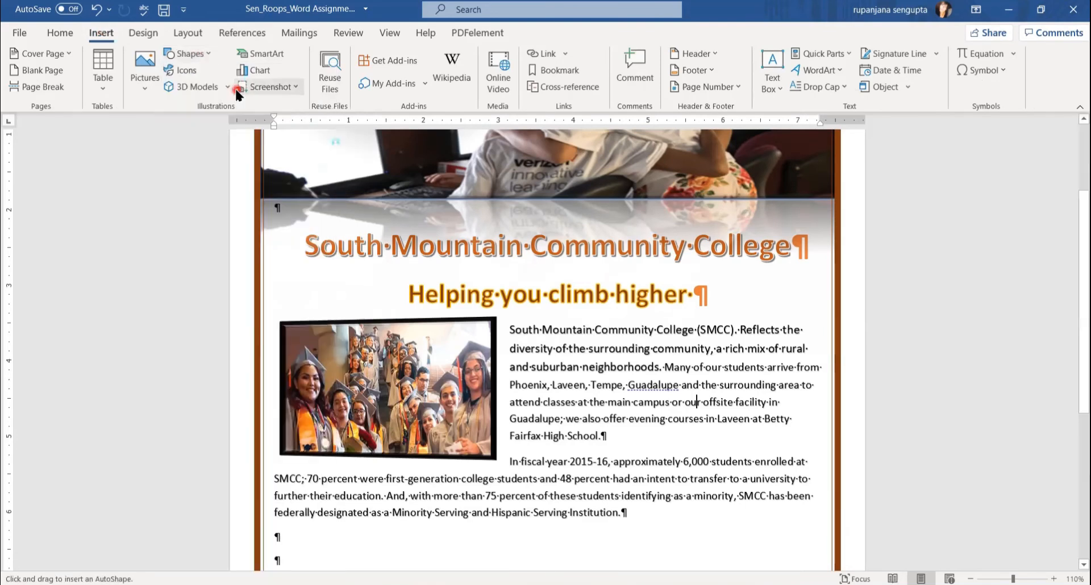
pyautogui.moveTo(635, 503); pyautogui.dragTo(804, 563)
pyautogui.scroll(-5, 993, 321)
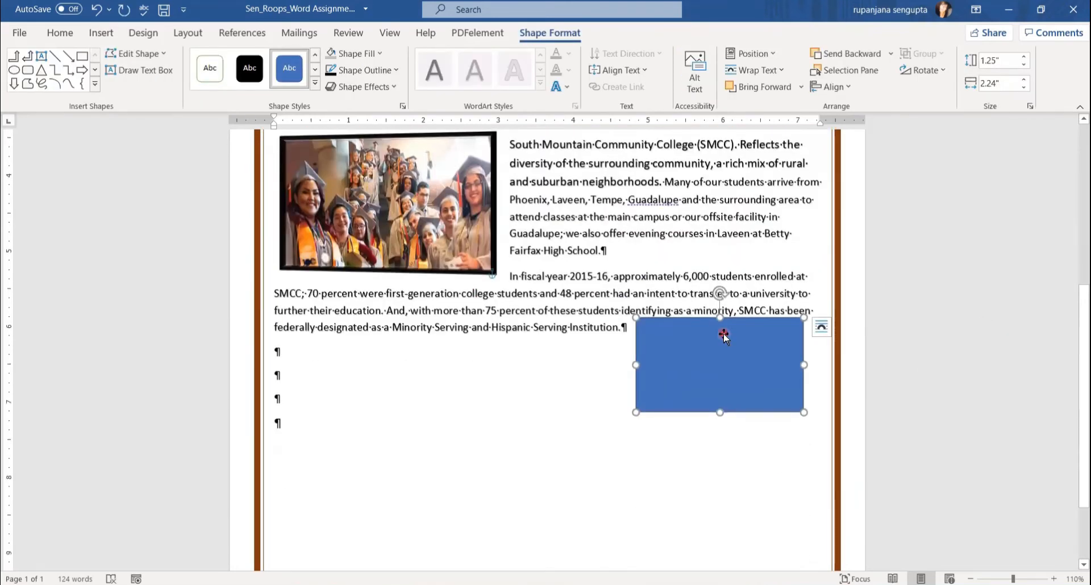
# Square-wrap the second rectangle, size it 1.78" by 3", and move it beside the second paragraph.
pyautogui.click(821, 327)
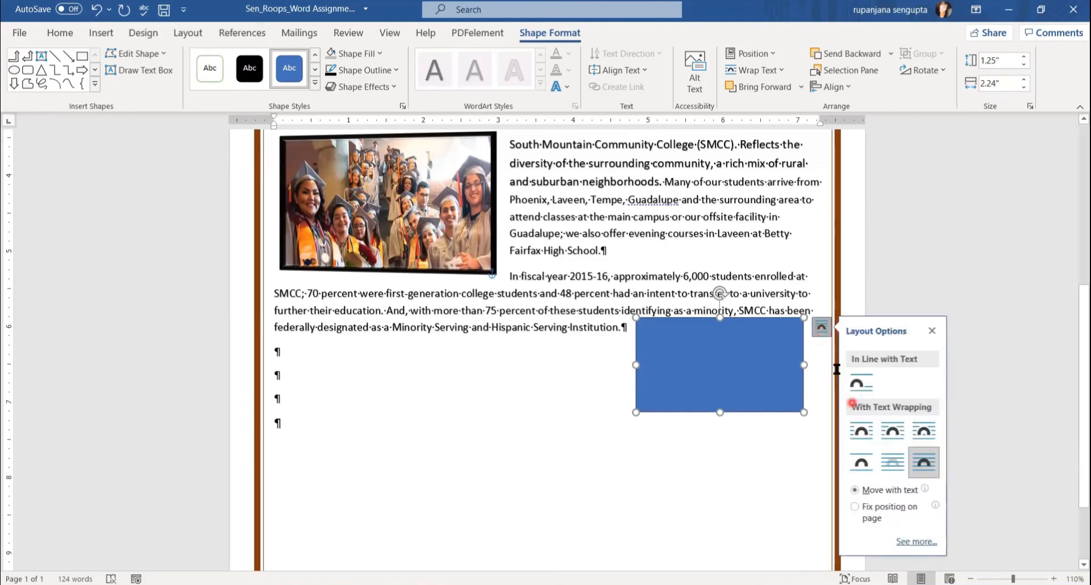
pyautogui.click(866, 440)
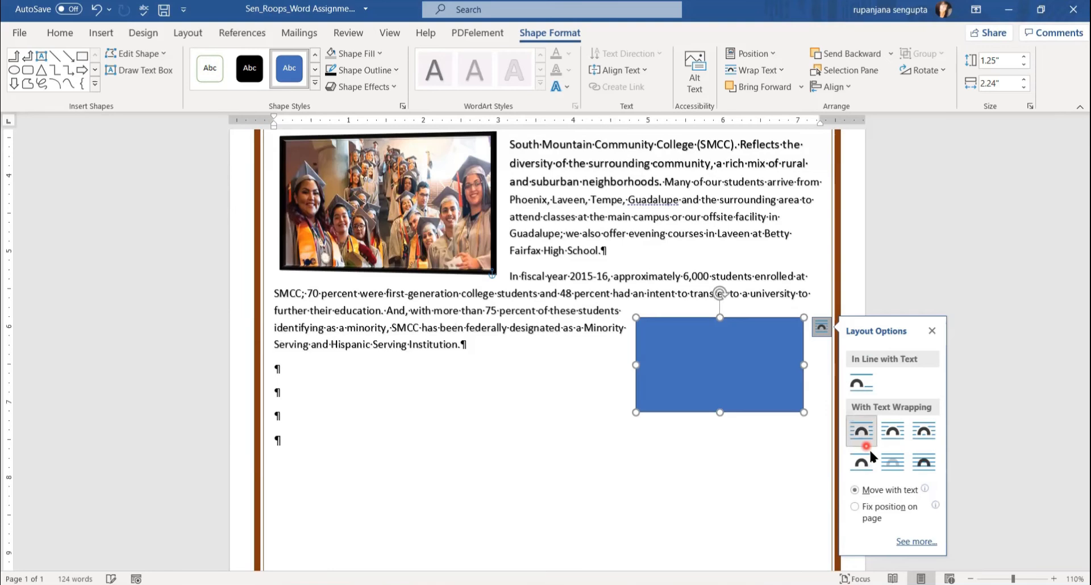
pyautogui.click(1009, 61)
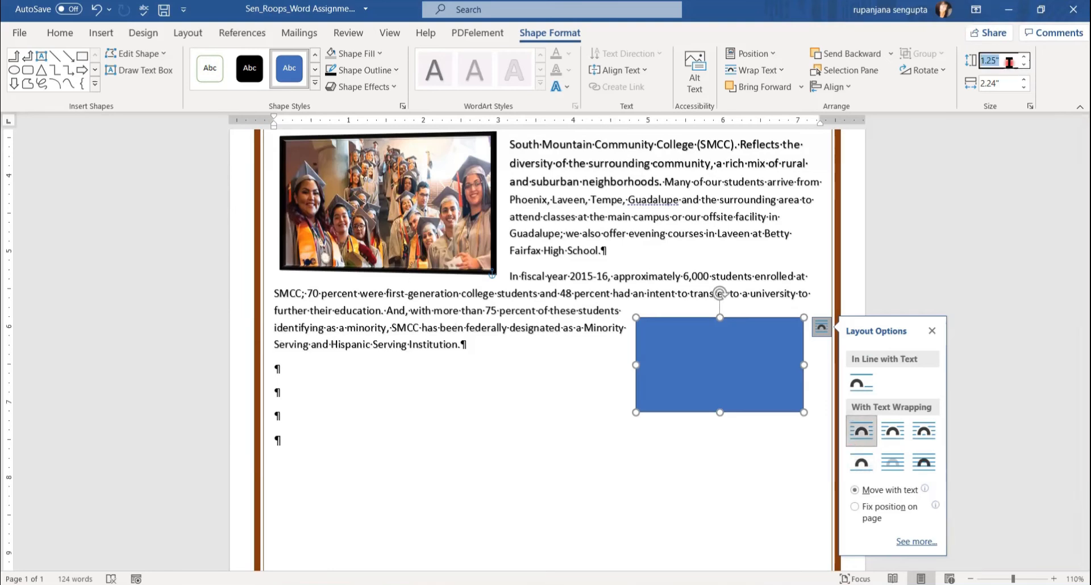
pyautogui.write('1.78')
pyautogui.press('Tab')
pyautogui.write('3')
pyautogui.press('Return')
pyautogui.moveTo(722, 351); pyautogui.dragTo(678, 324)
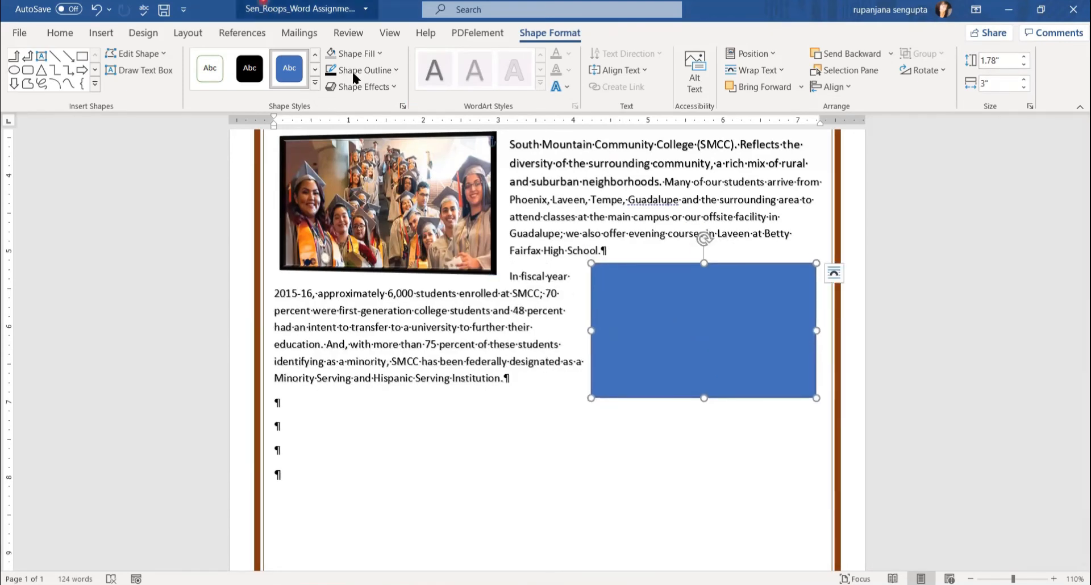
# Fill the second rectangle with the spring_commencement.jpg picture.
pyautogui.click(380, 57)
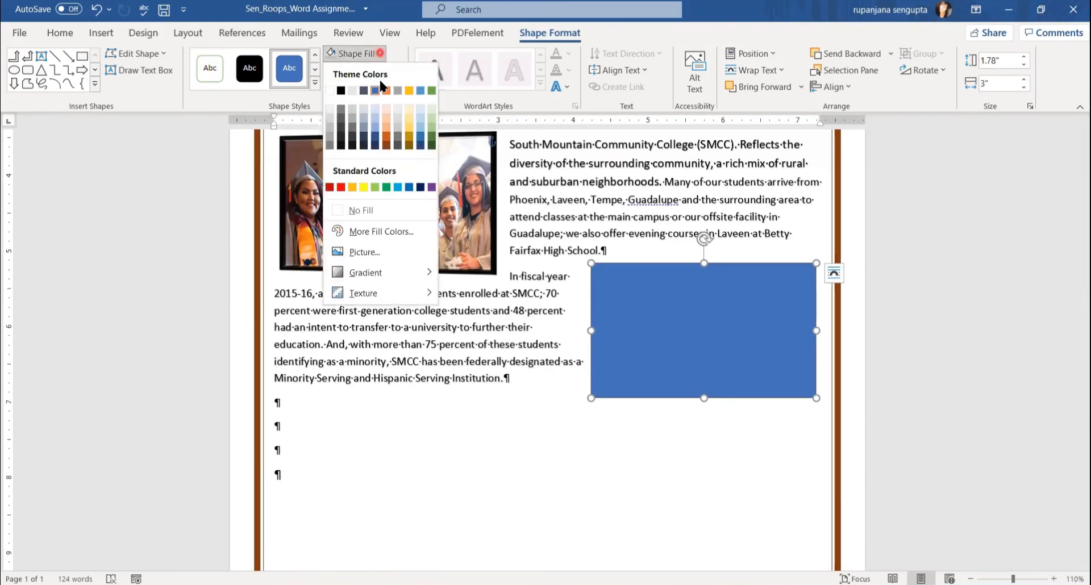
pyautogui.click(377, 251)
pyautogui.click(381, 239)
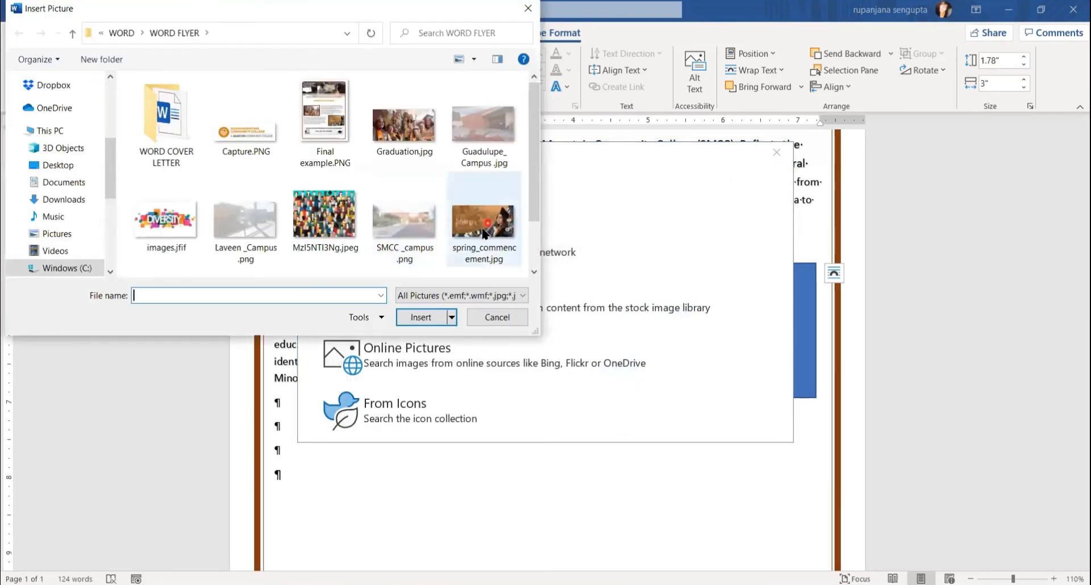
pyautogui.doubleClick(466, 223)
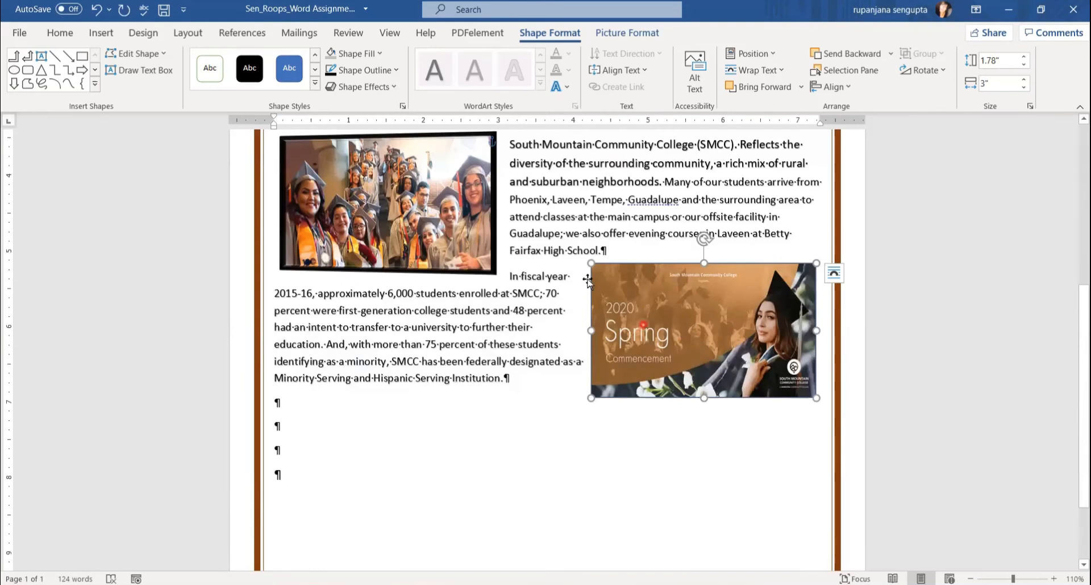
pyautogui.click(389, 72)
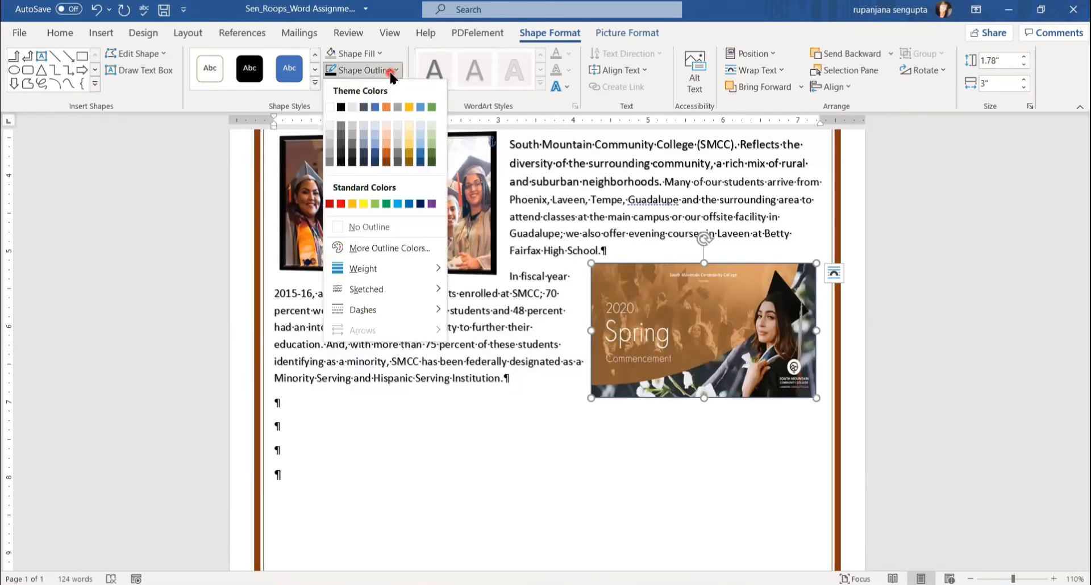
# Give the spring commencement picture a black 4½ pt outline.
pyautogui.click(341, 107)
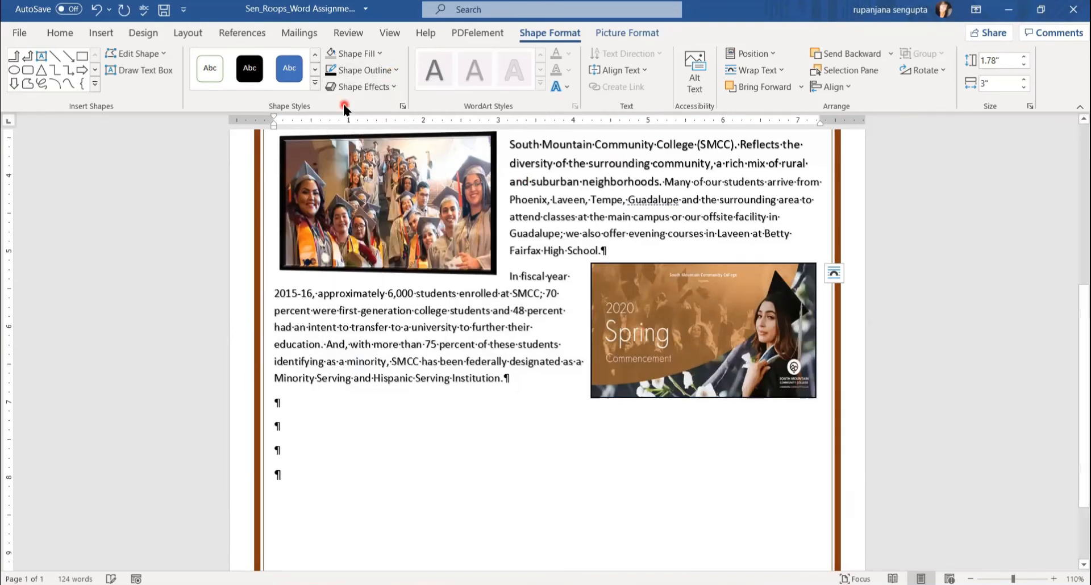
pyautogui.click(389, 72)
pyautogui.moveTo(394, 270)
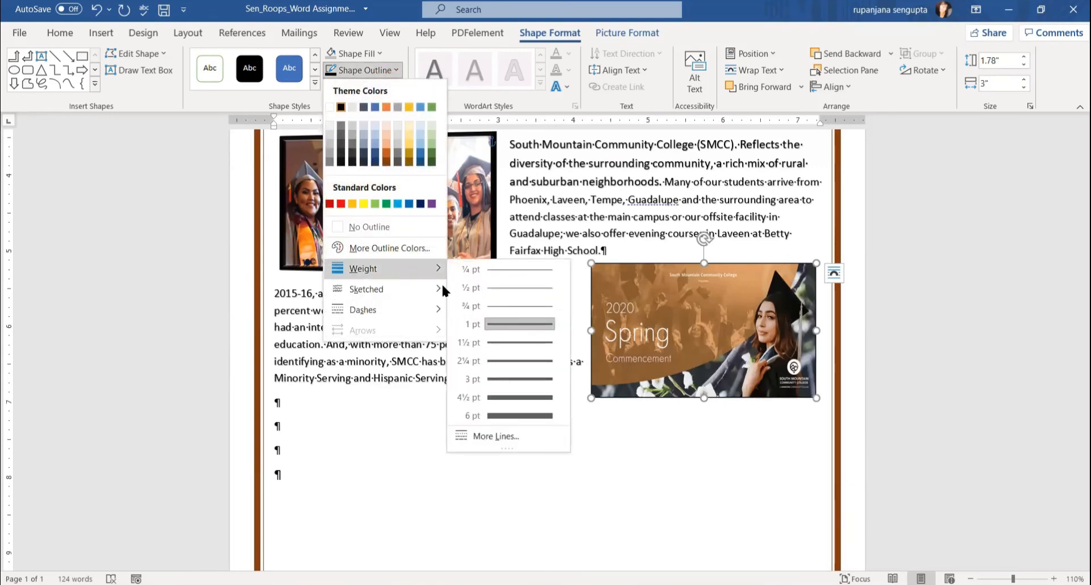
pyautogui.click(489, 390)
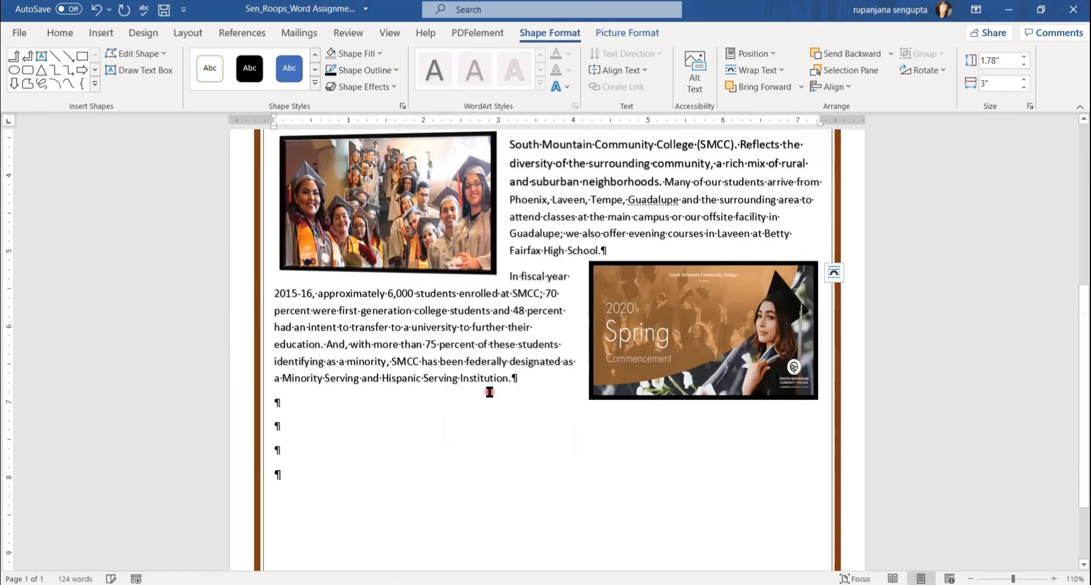
# Apply a bevel and a Perspective: Right 3-D rotation to the picture.
pyautogui.click(392, 86)
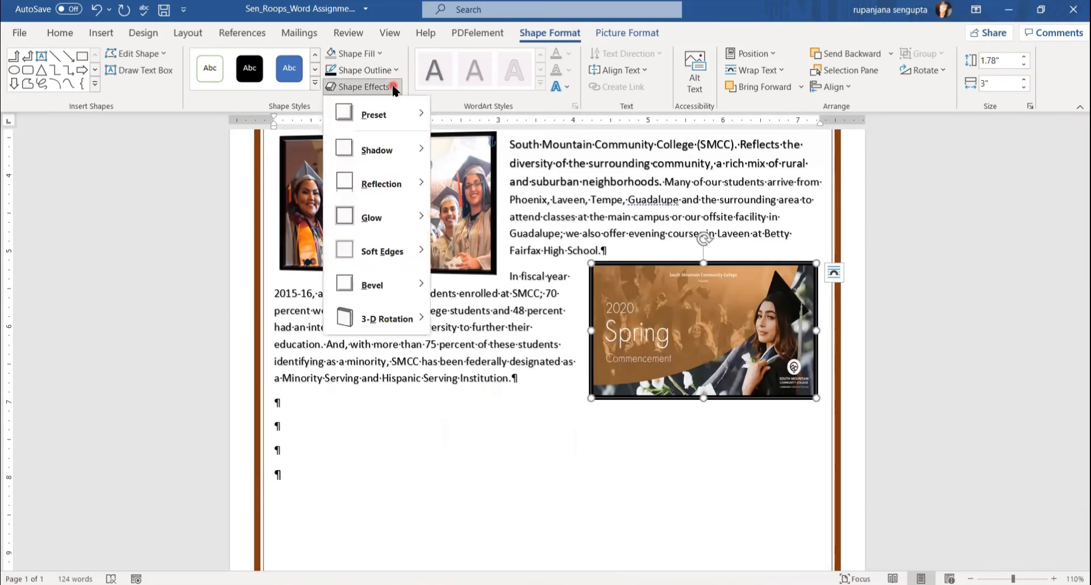
pyautogui.moveTo(394, 284)
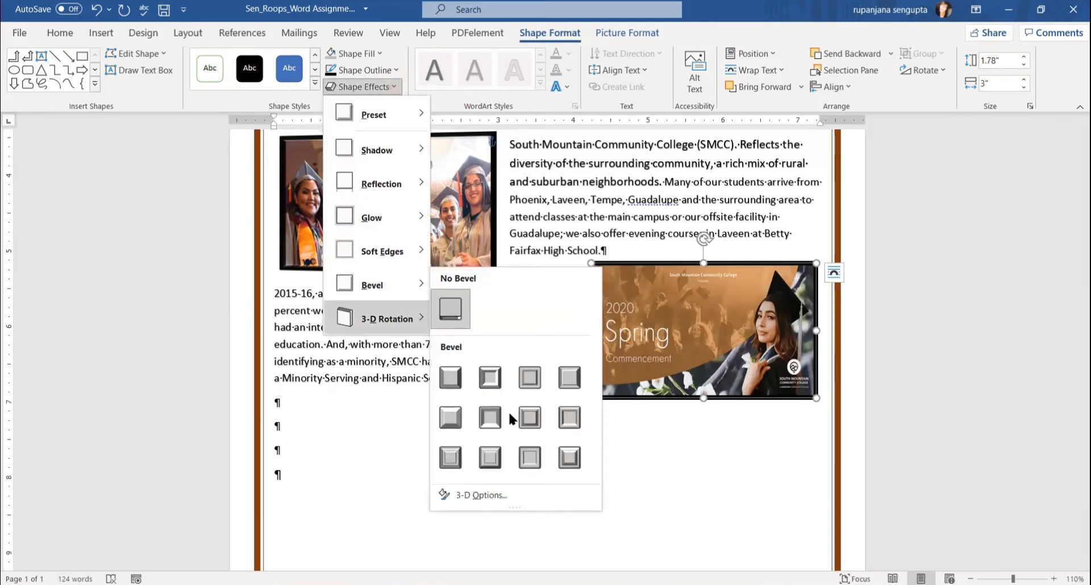
pyautogui.click(561, 421)
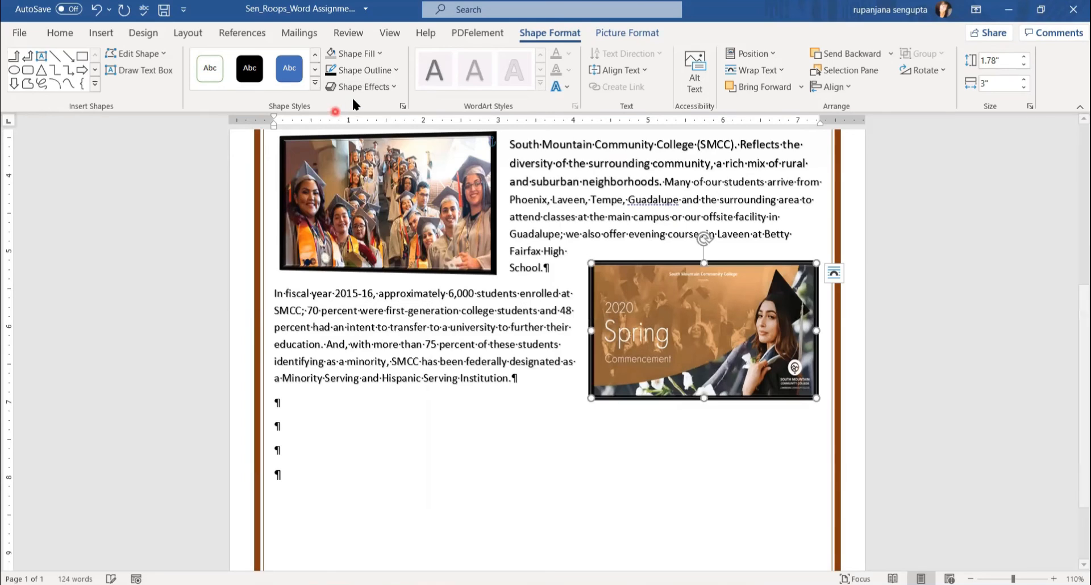
pyautogui.click(389, 87)
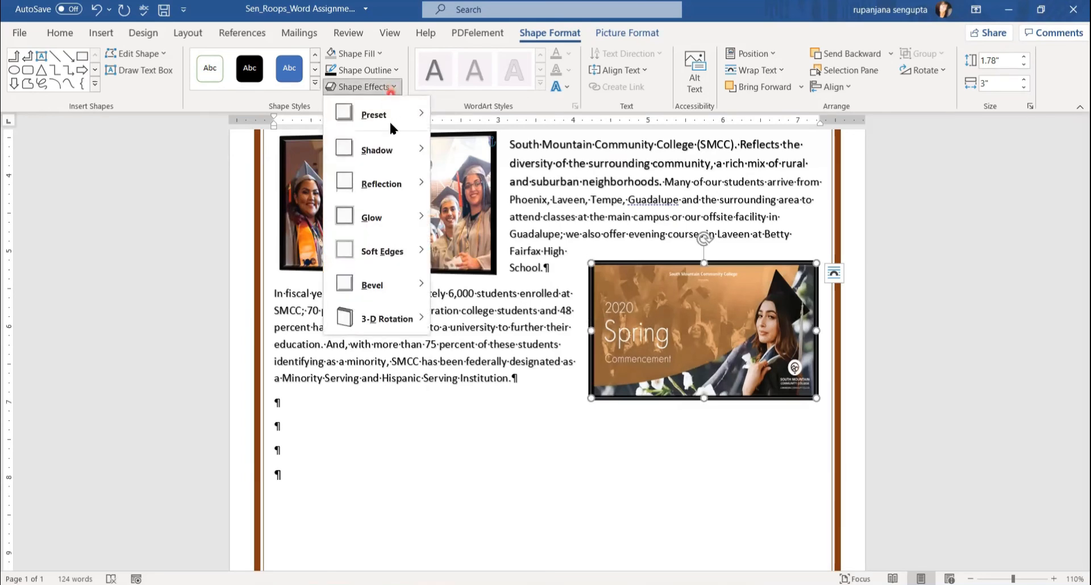
pyautogui.moveTo(404, 321)
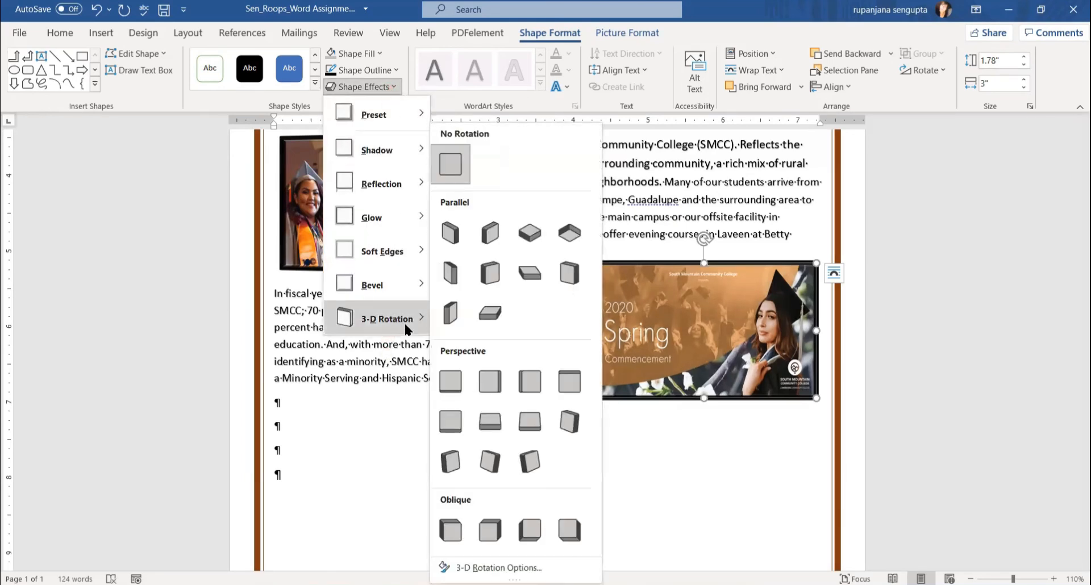
pyautogui.click(522, 386)
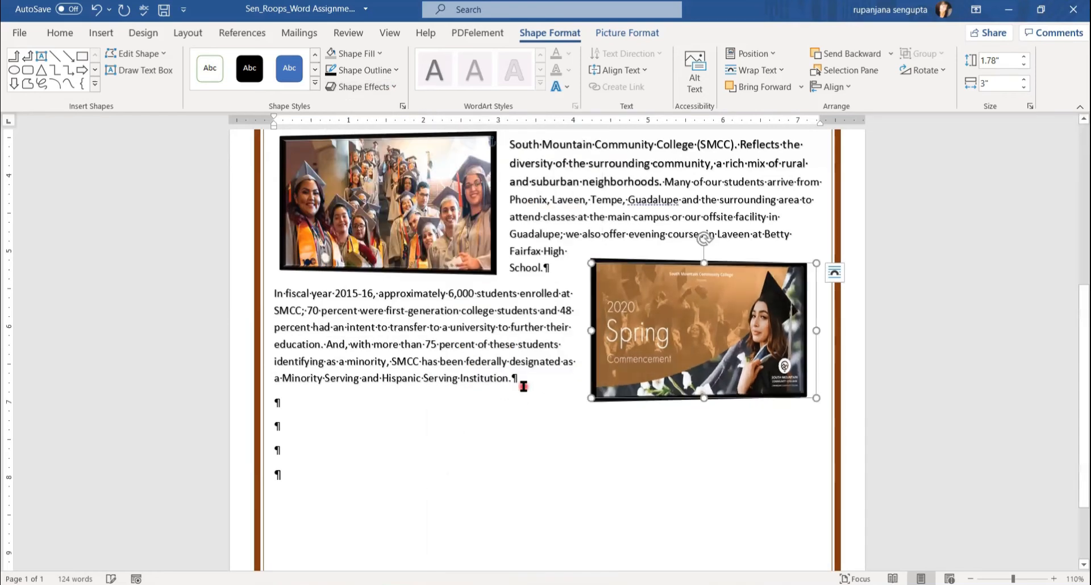
pyautogui.click(560, 467)
pyautogui.scroll(1, 665, 455)
pyautogui.scroll(-2, 665, 455)
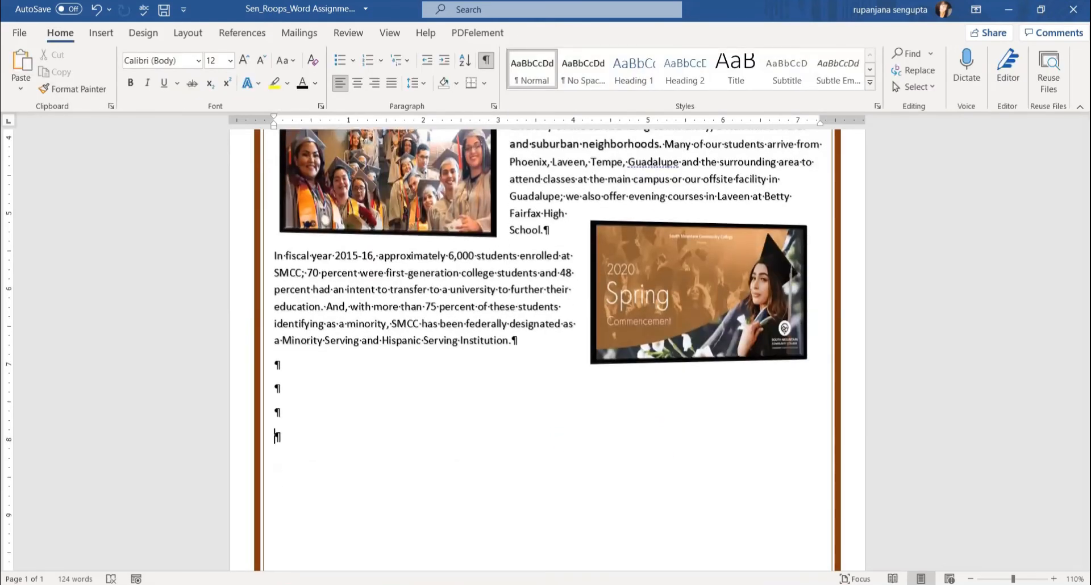
pyautogui.click(321, 547)
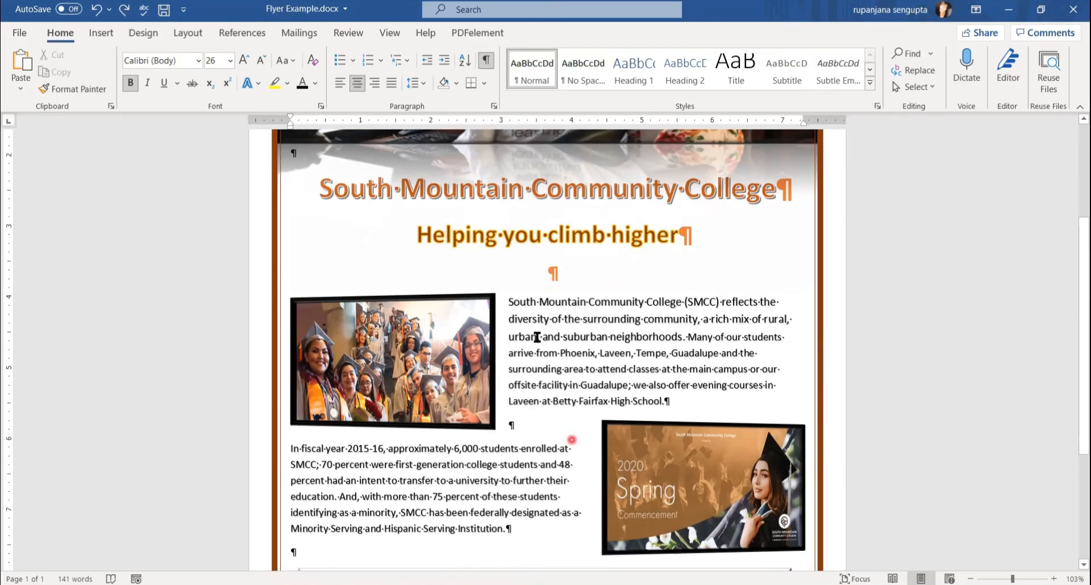
pyautogui.scroll(-1, 537, 337)
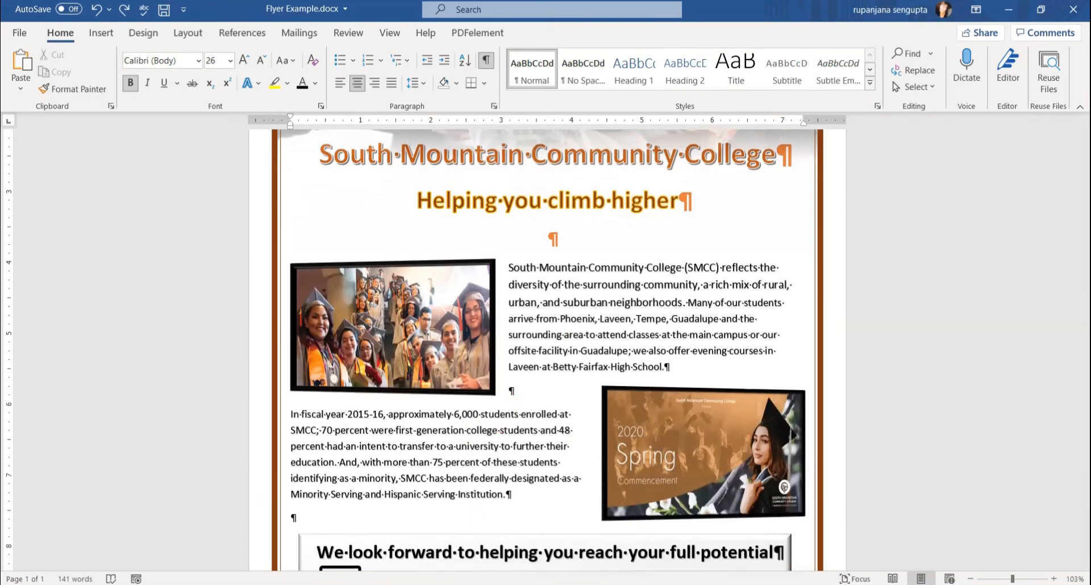
pyautogui.moveTo(369, 584)
pyautogui.click(451, 560)
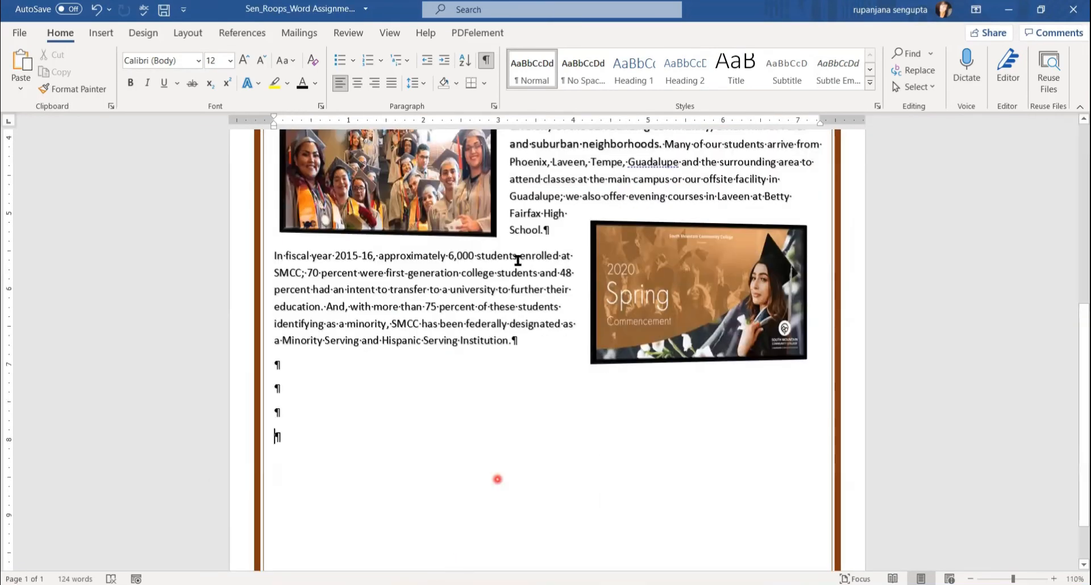
# Insert an empty paragraph after "School." and move the graduates photo slightly lower.
pyautogui.click(552, 234)
pyautogui.press('Return')
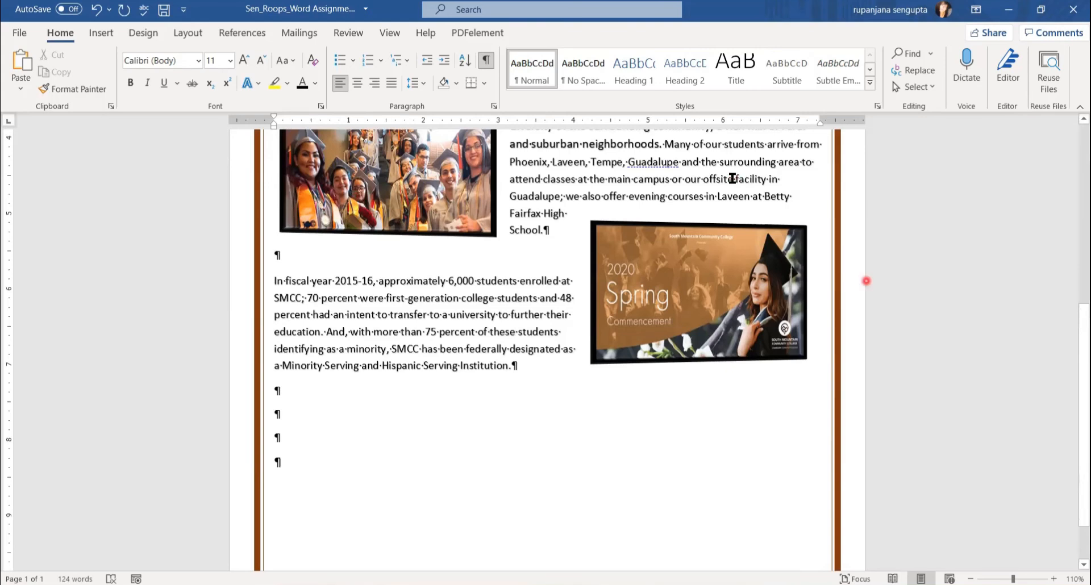
pyautogui.scroll(2, 497, 264)
pyautogui.moveTo(389, 238); pyautogui.dragTo(390, 255)
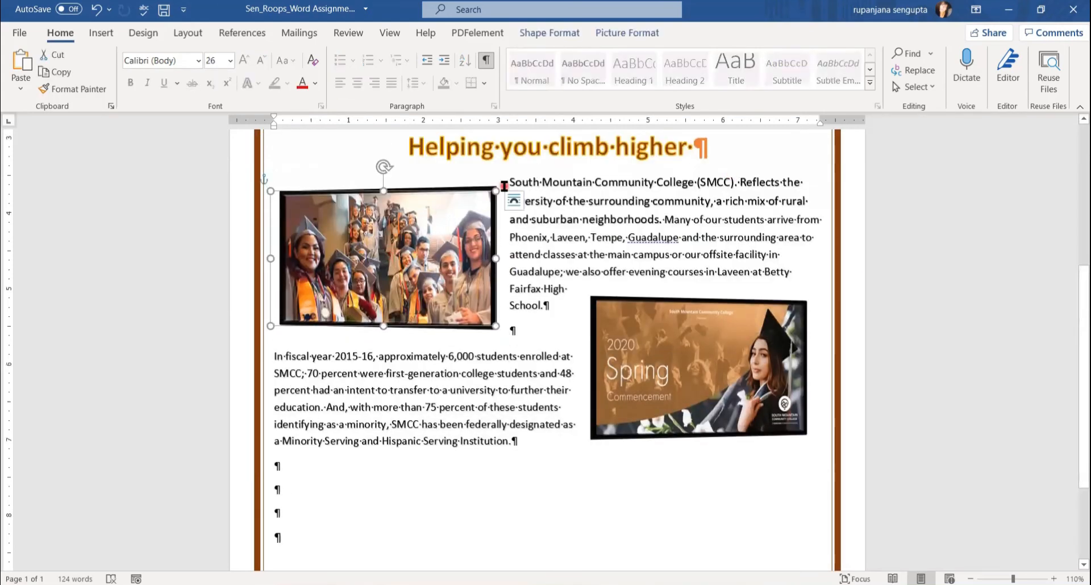
pyautogui.click(669, 255)
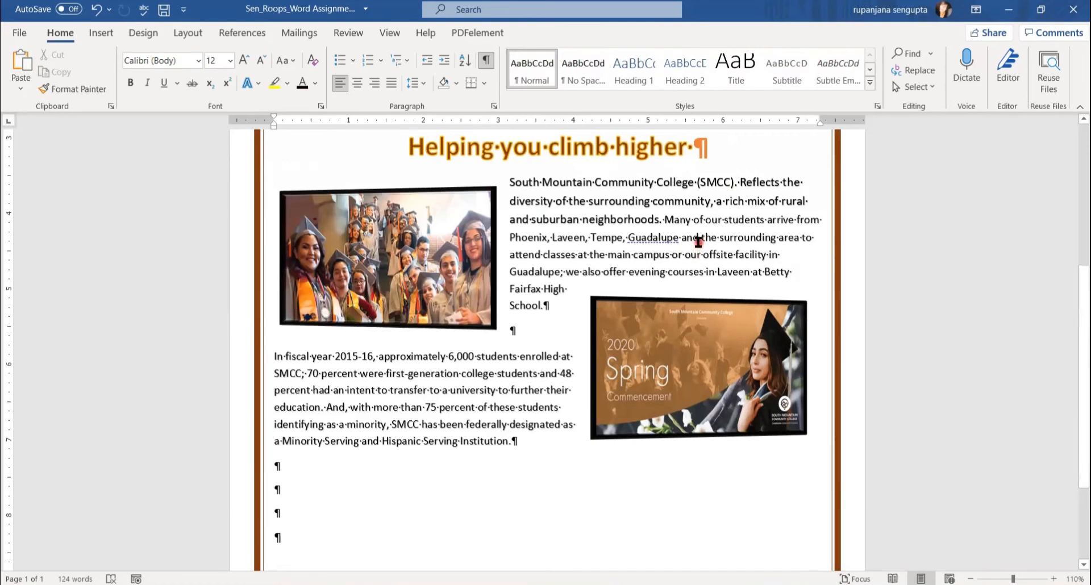